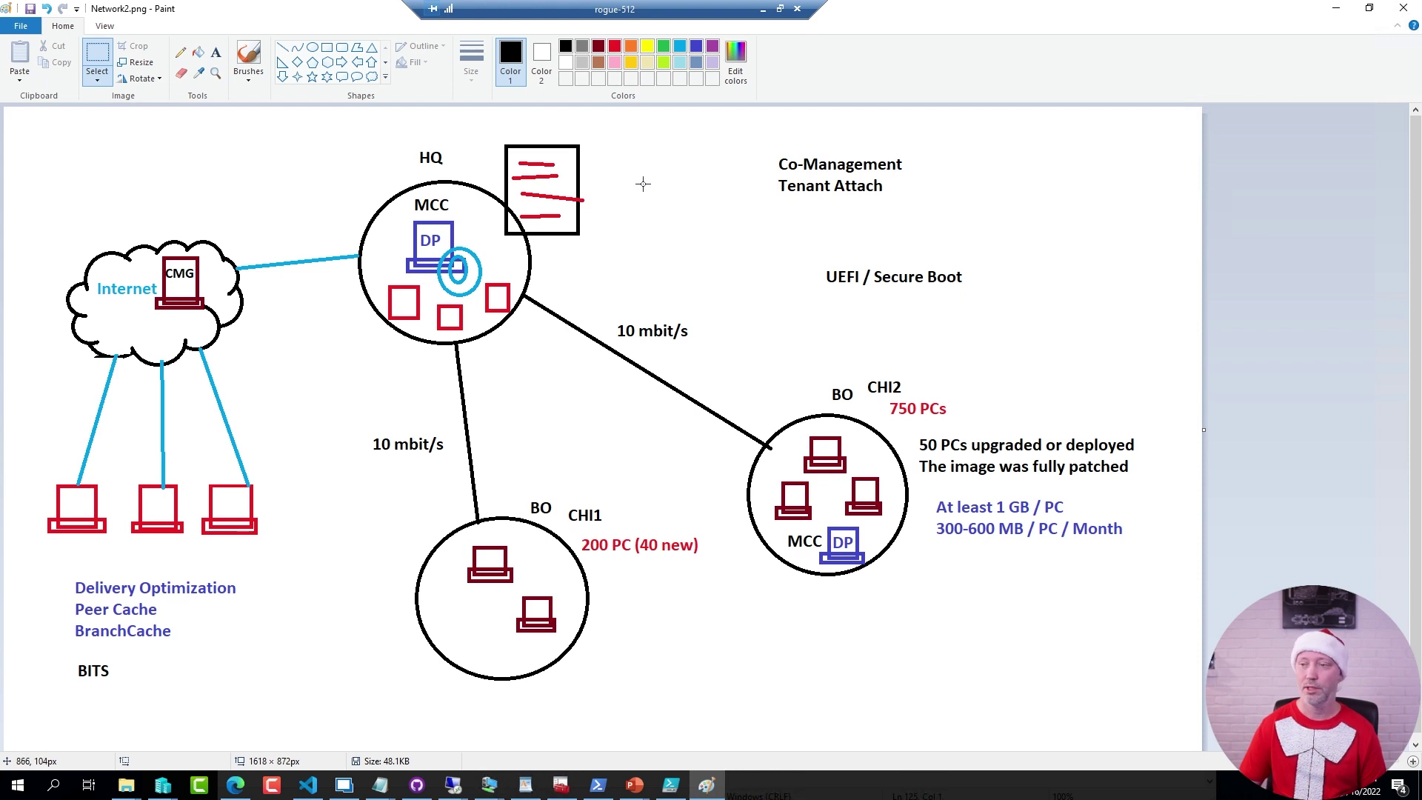
- Sketch red traffic paths on the network diagram from the CHI2 PCs to HQ, CMG and their local DP
left_click_drag(407, 248, 304, 306)
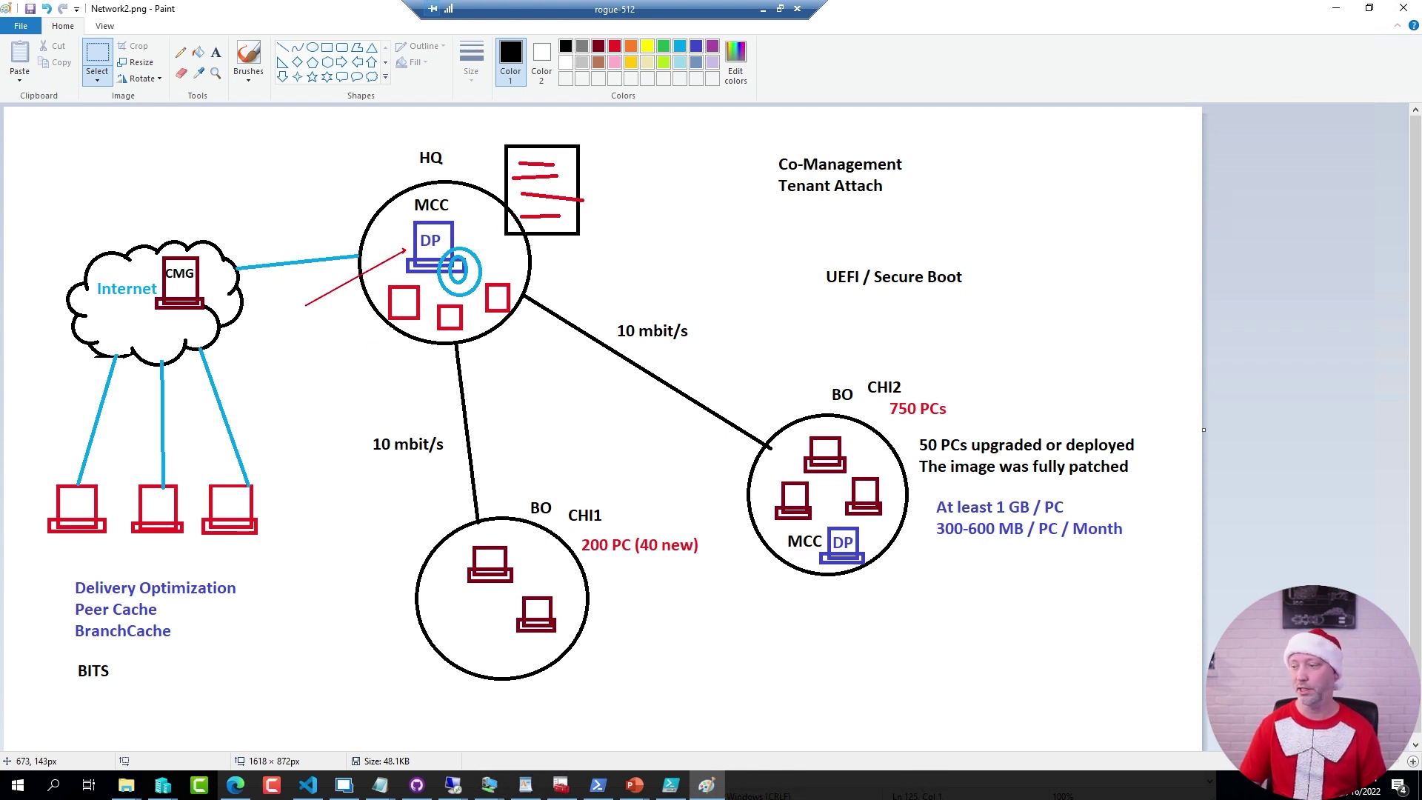
left_click_drag(809, 553, 783, 625)
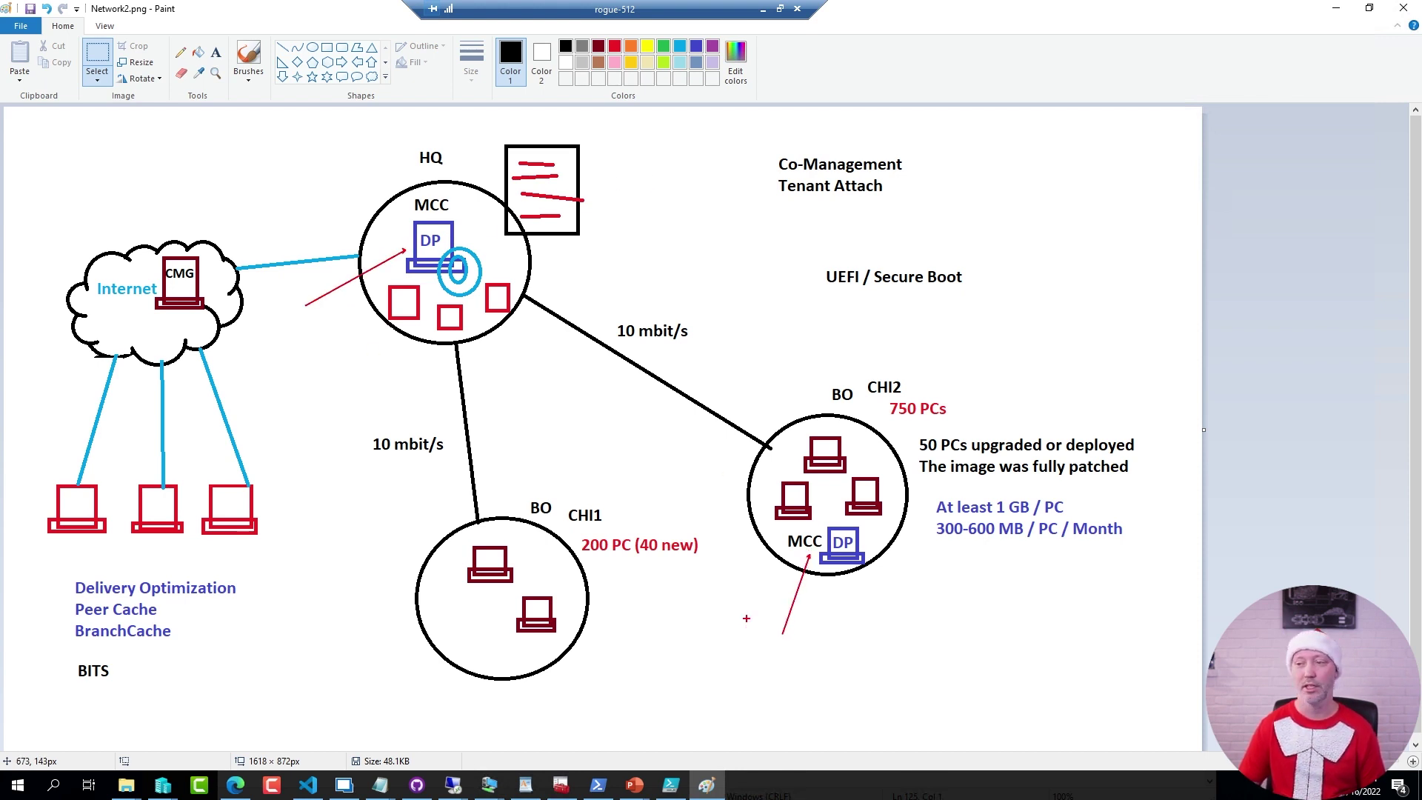
key("ctrl+z")
key("ctrl+z")
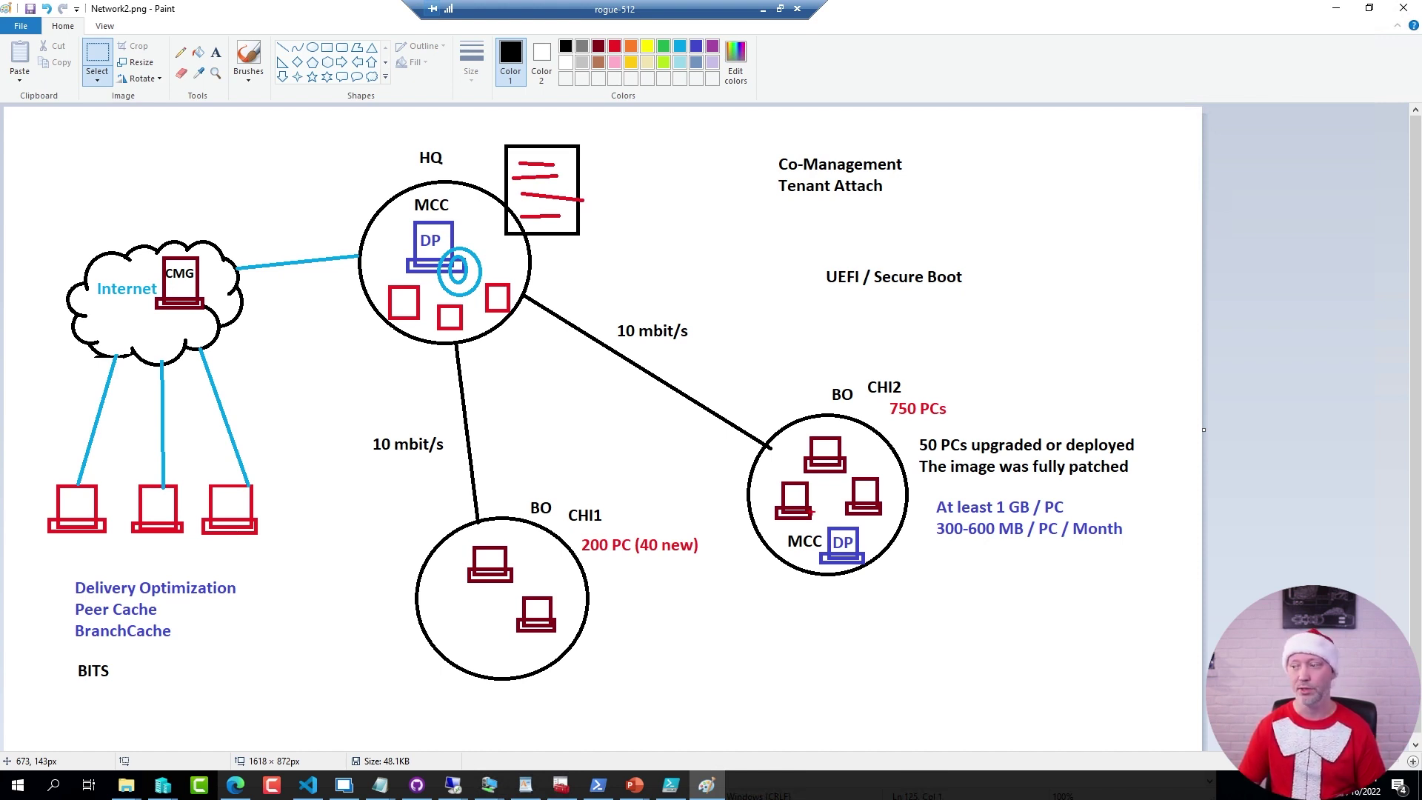
mouse_move(820, 452)
left_mouse_down()
mouse_move(586, 279)
mouse_move(267, 217)
mouse_move(145, 278)
left_mouse_up()
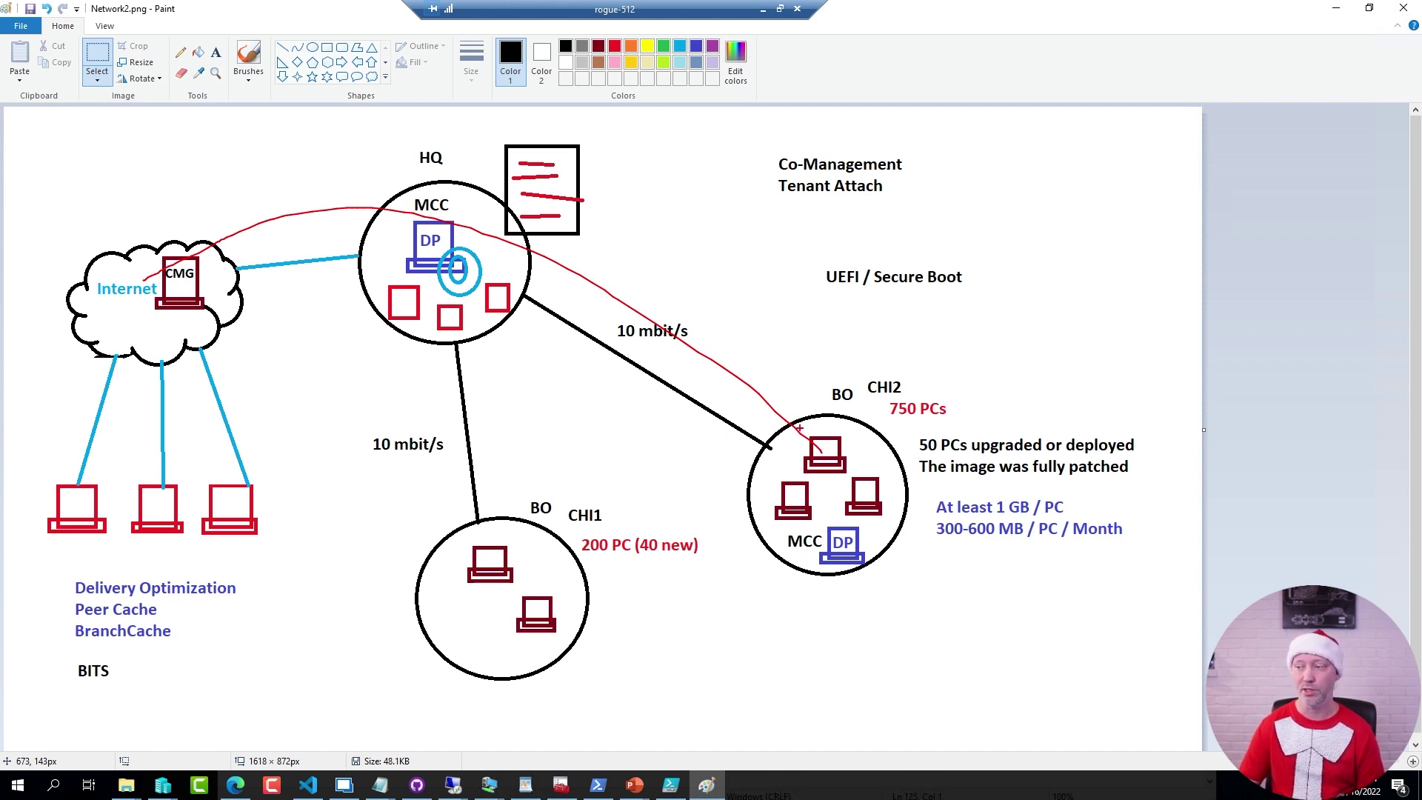
left_click_drag(815, 444, 791, 504)
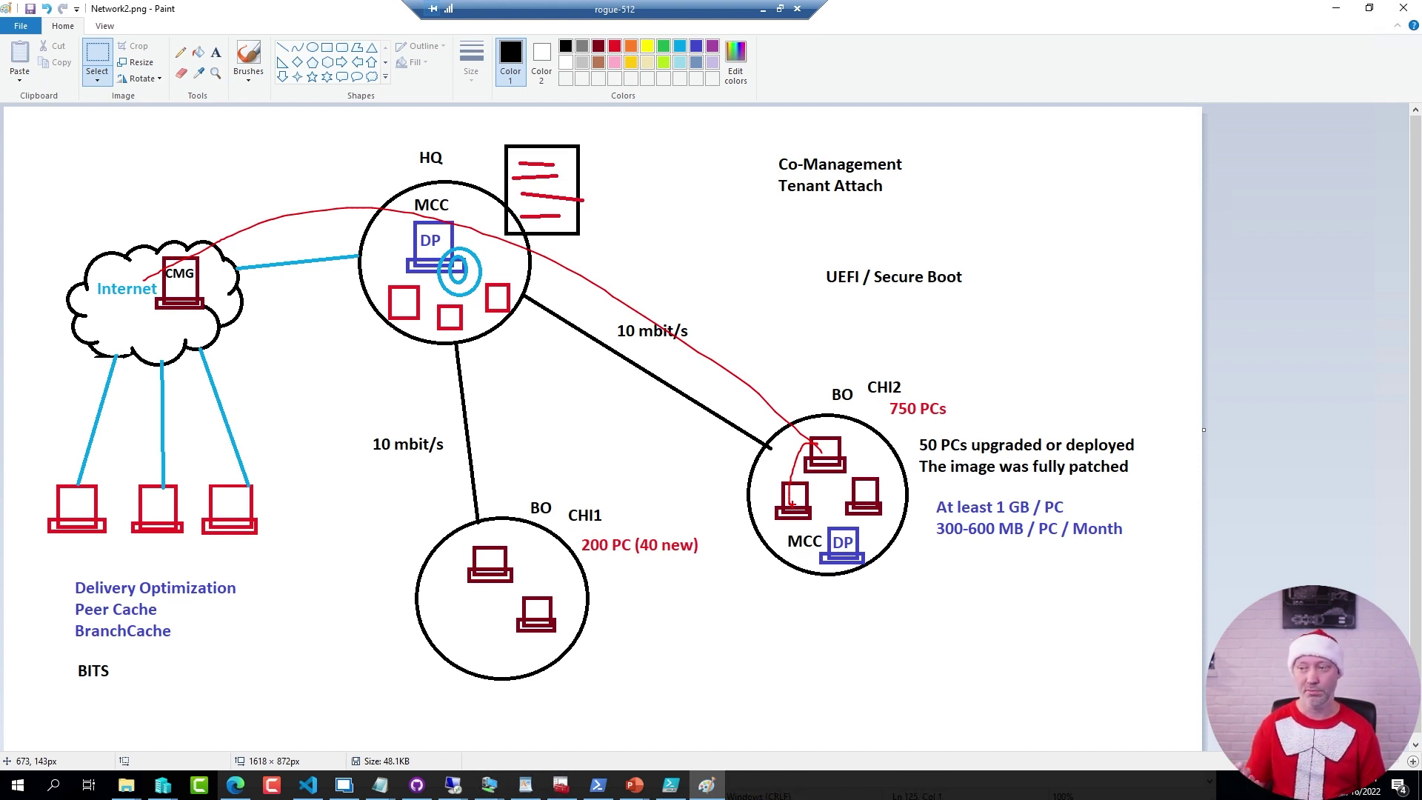
key("ctrl+z")
key("ctrl+z")
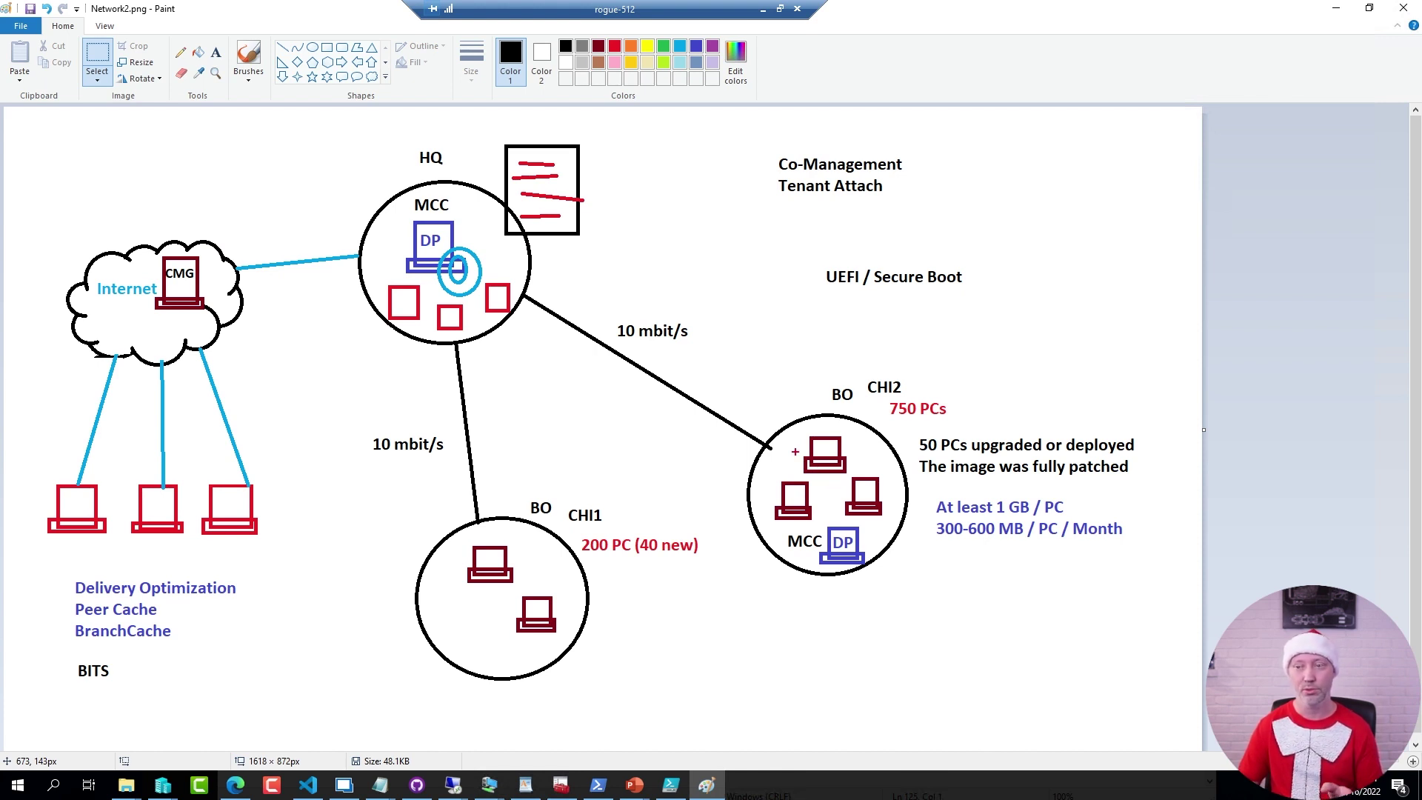
left_click_drag(837, 457, 846, 553)
left_click_drag(873, 490, 850, 545)
mouse_move(949, 388)
left_mouse_down()
mouse_move(859, 369)
mouse_move(954, 419)
mouse_move(955, 380)
left_mouse_up()
- Trace red paths between the CHI1 PCs and the HQ DP and toward CMG, then clear them
mouse_move(488, 552)
left_mouse_down()
mouse_move(410, 396)
mouse_move(420, 239)
left_mouse_up()
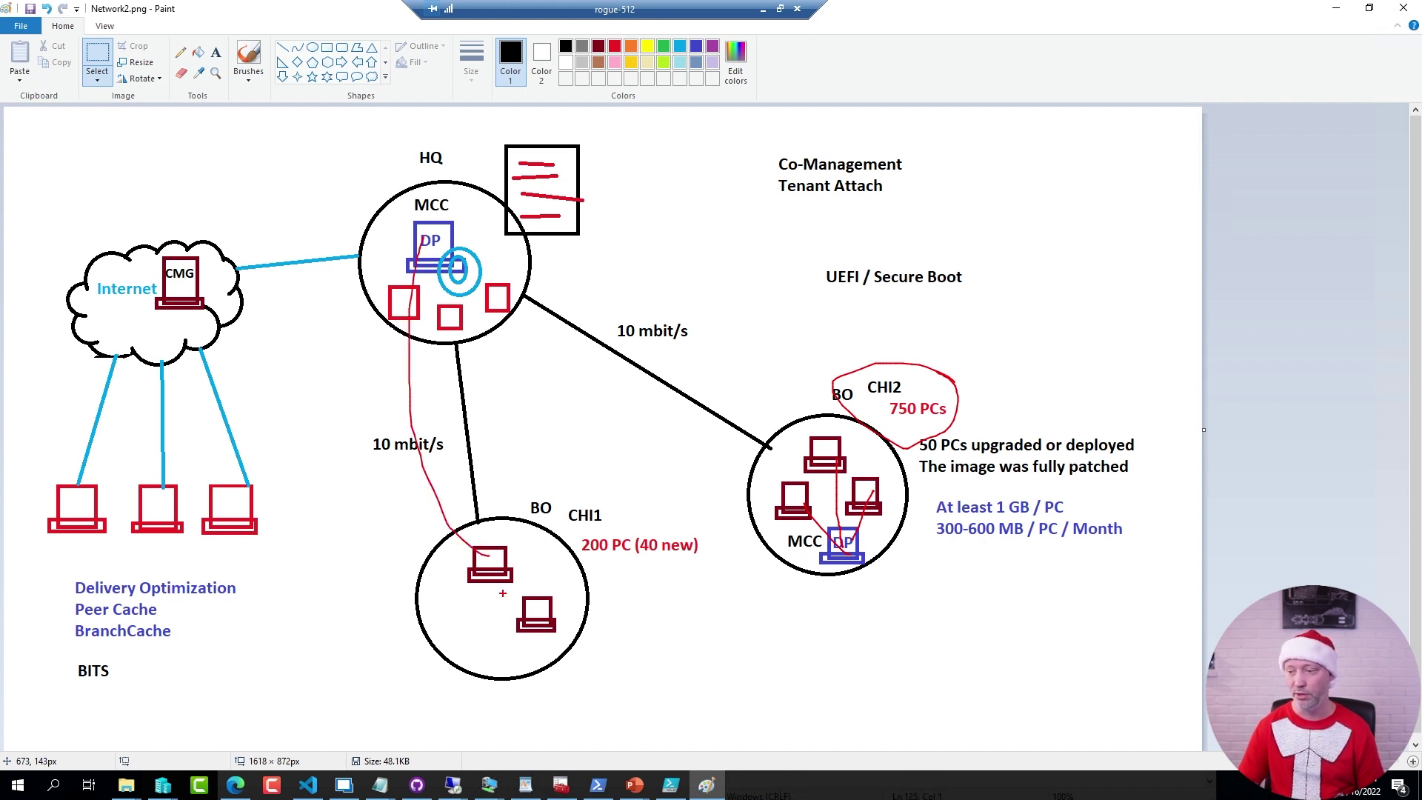
mouse_move(534, 614)
left_mouse_down()
mouse_move(563, 463)
mouse_move(498, 288)
mouse_move(443, 241)
left_mouse_up()
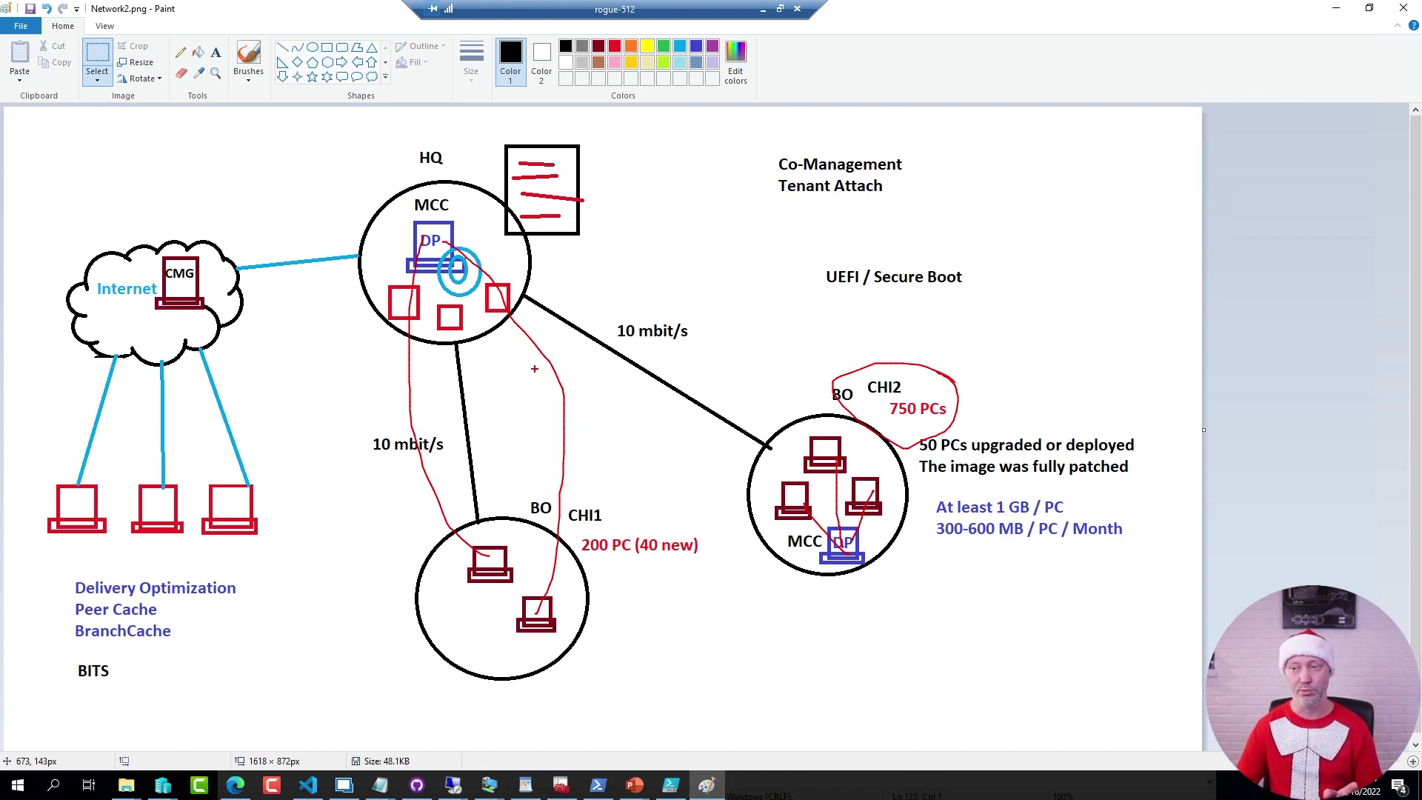
mouse_move(242, 280)
left_mouse_down()
mouse_move(347, 259)
mouse_move(241, 268)
left_mouse_up()
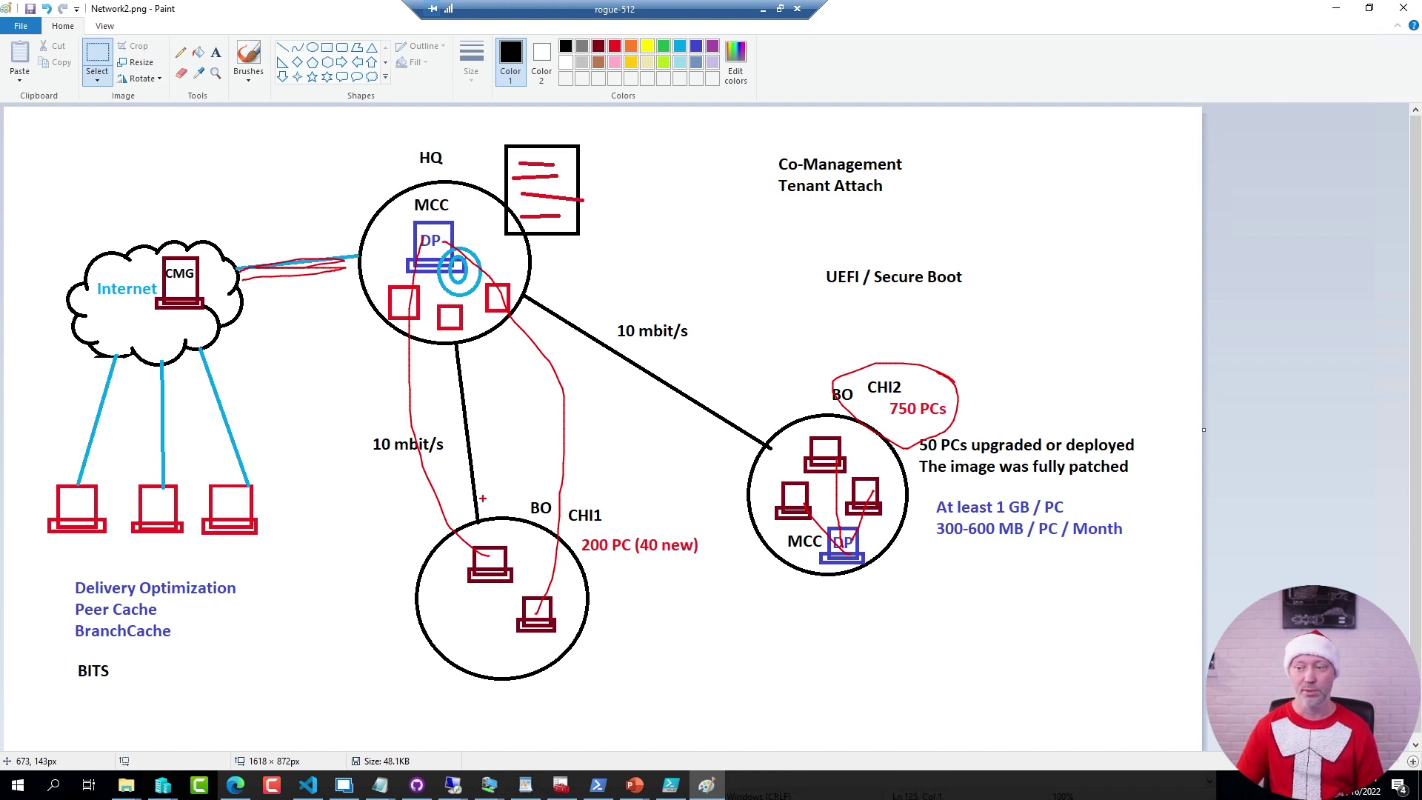
key("ctrl+z")
key("ctrl+z")
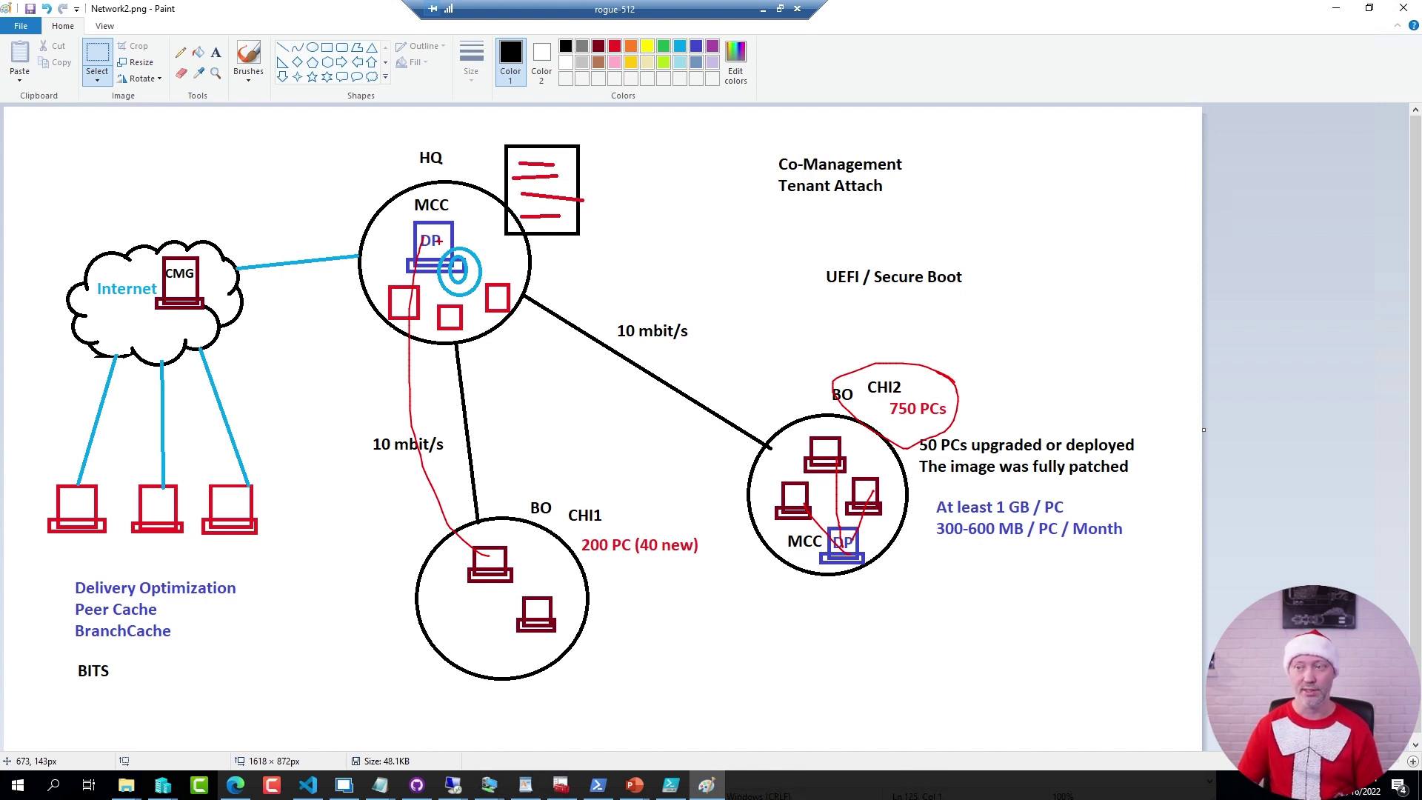
mouse_move(436, 241)
left_mouse_down()
mouse_move(423, 265)
mouse_move(440, 571)
mouse_move(477, 609)
left_mouse_up()
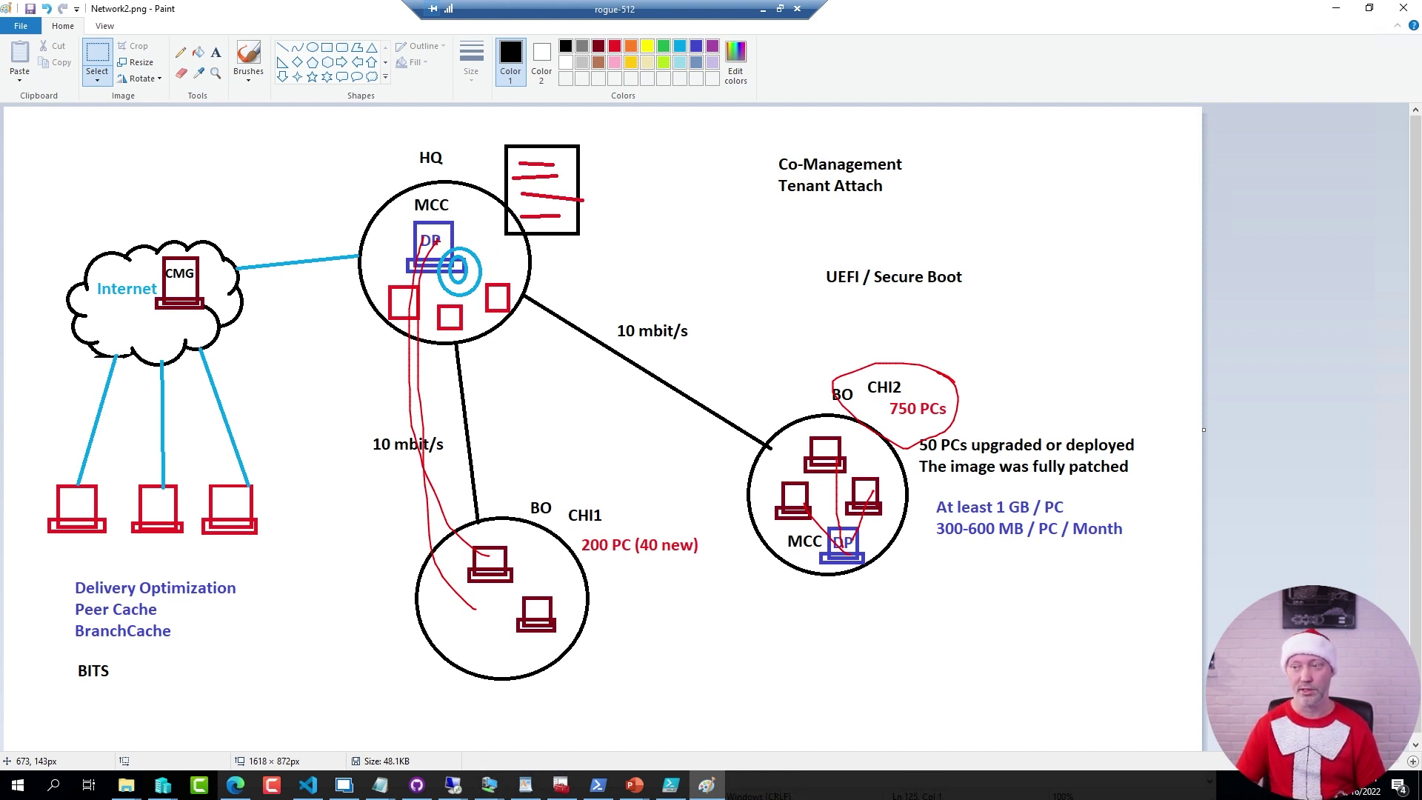
mouse_move(426, 242)
left_mouse_down()
mouse_move(358, 194)
mouse_move(179, 255)
mouse_move(417, 236)
left_mouse_up()
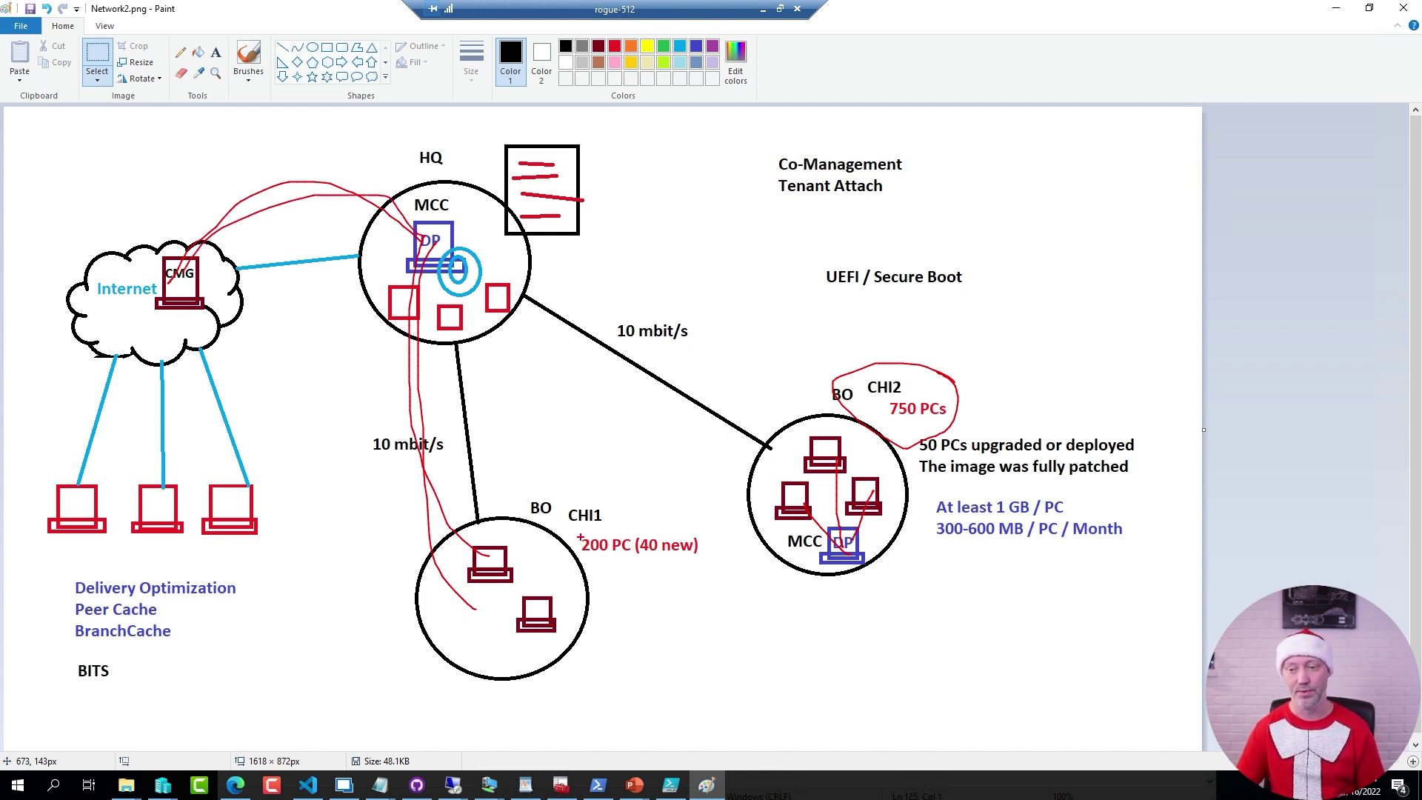
key("ctrl+z")
key("ctrl+z")
key("ctrl+z")
key("ctrl+z")
key("ctrl+z")
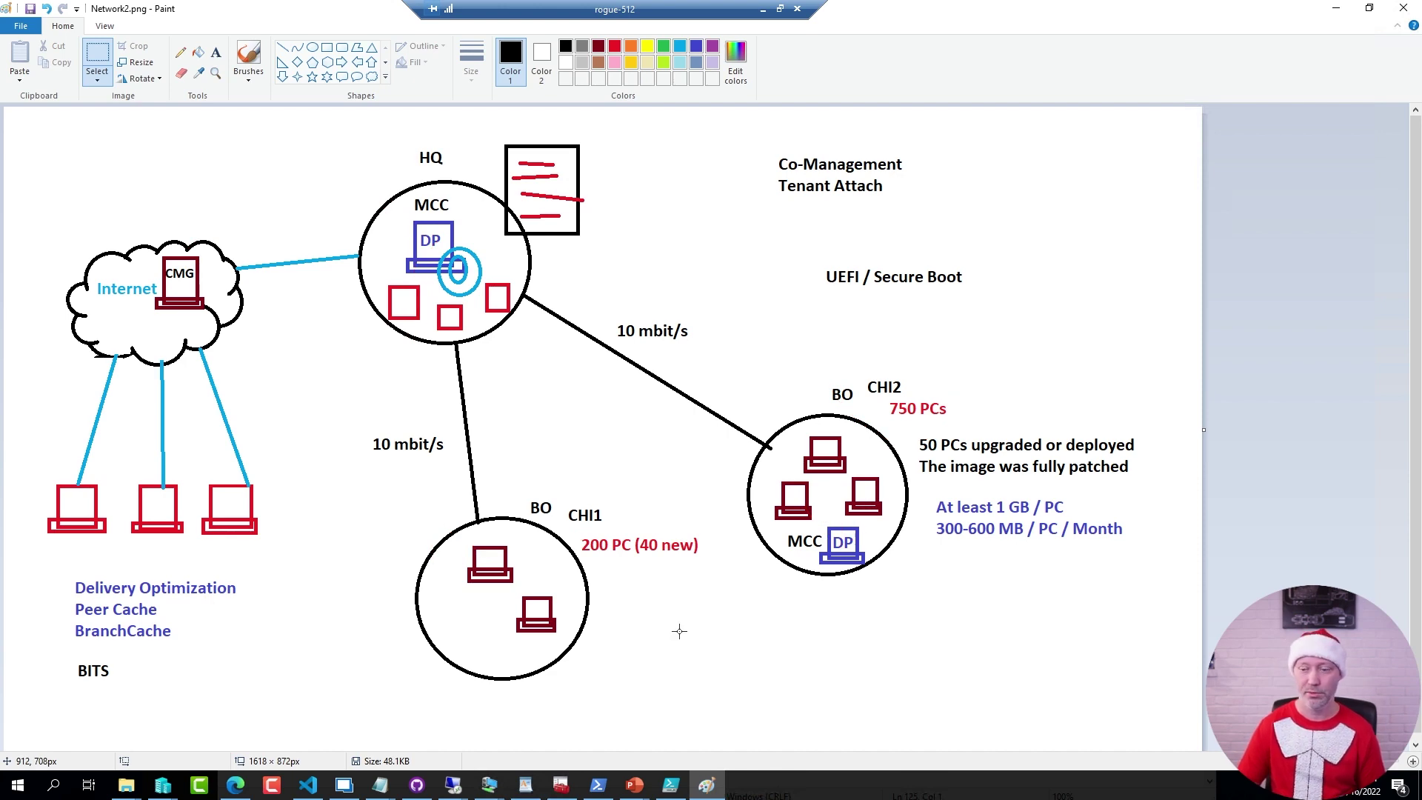
- In the Product and licensing FAQ, mark the plans that include Configuration Manager and the Business Premium exception
left_click(236, 785)
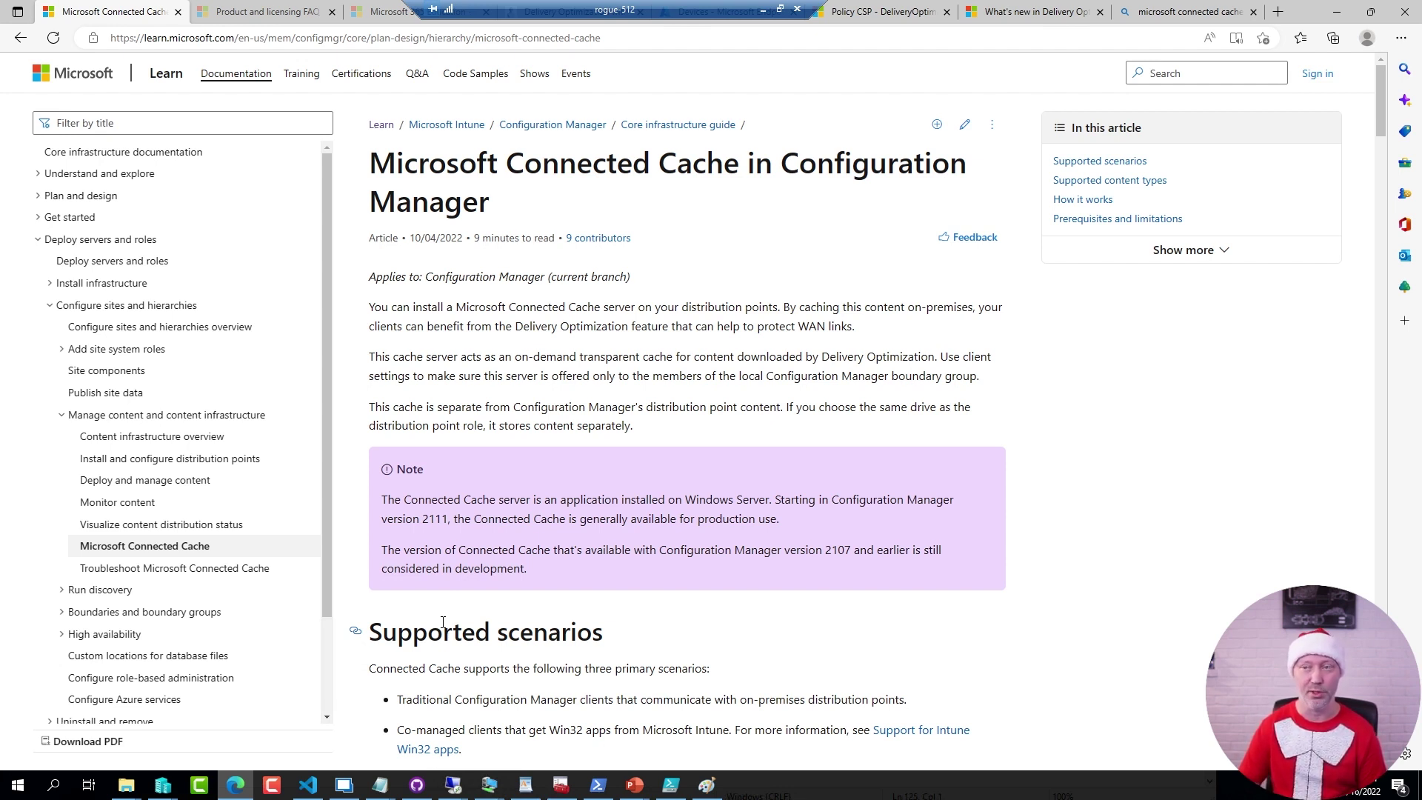
key("ctrl+Tab")
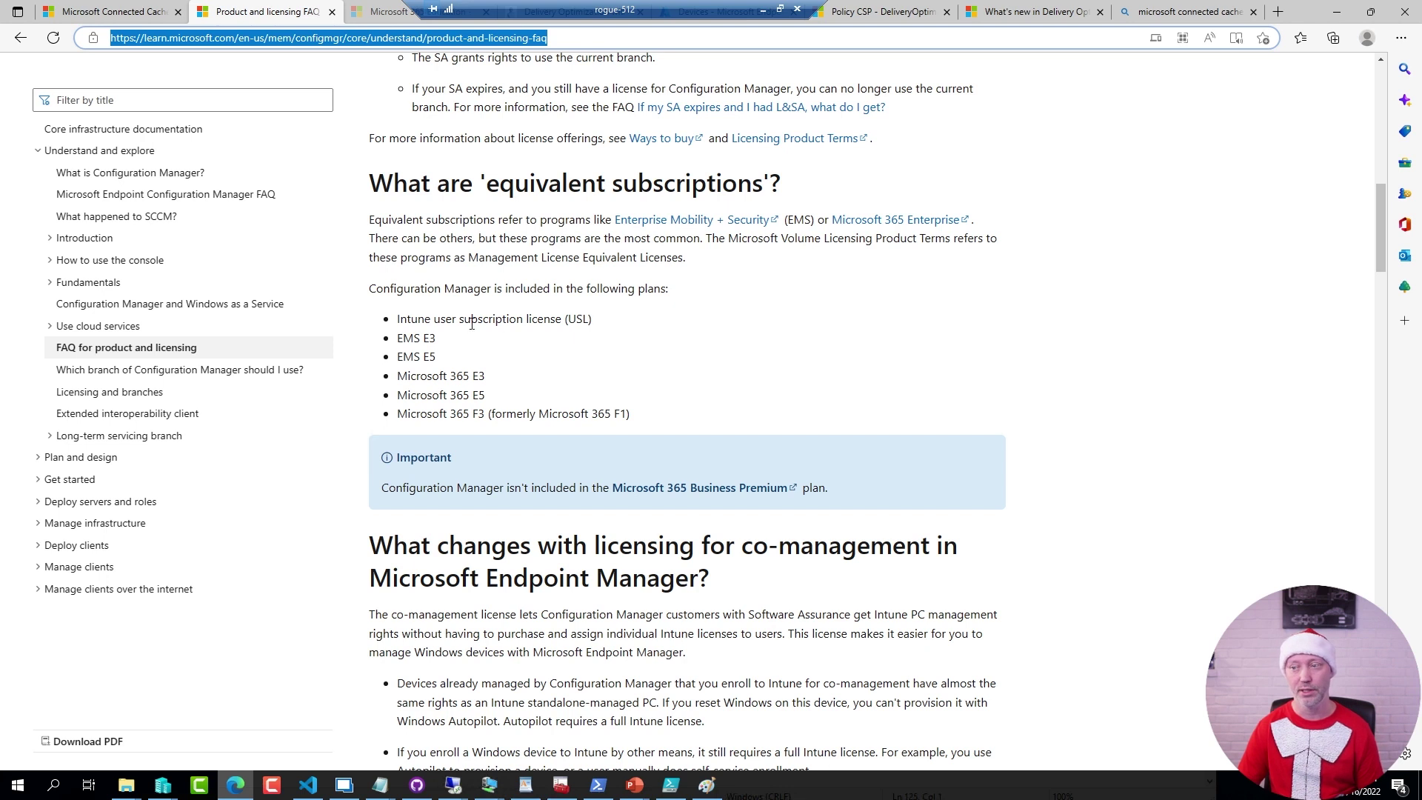
mouse_move(362, 299)
left_mouse_down()
mouse_move(508, 406)
mouse_move(667, 432)
left_mouse_up()
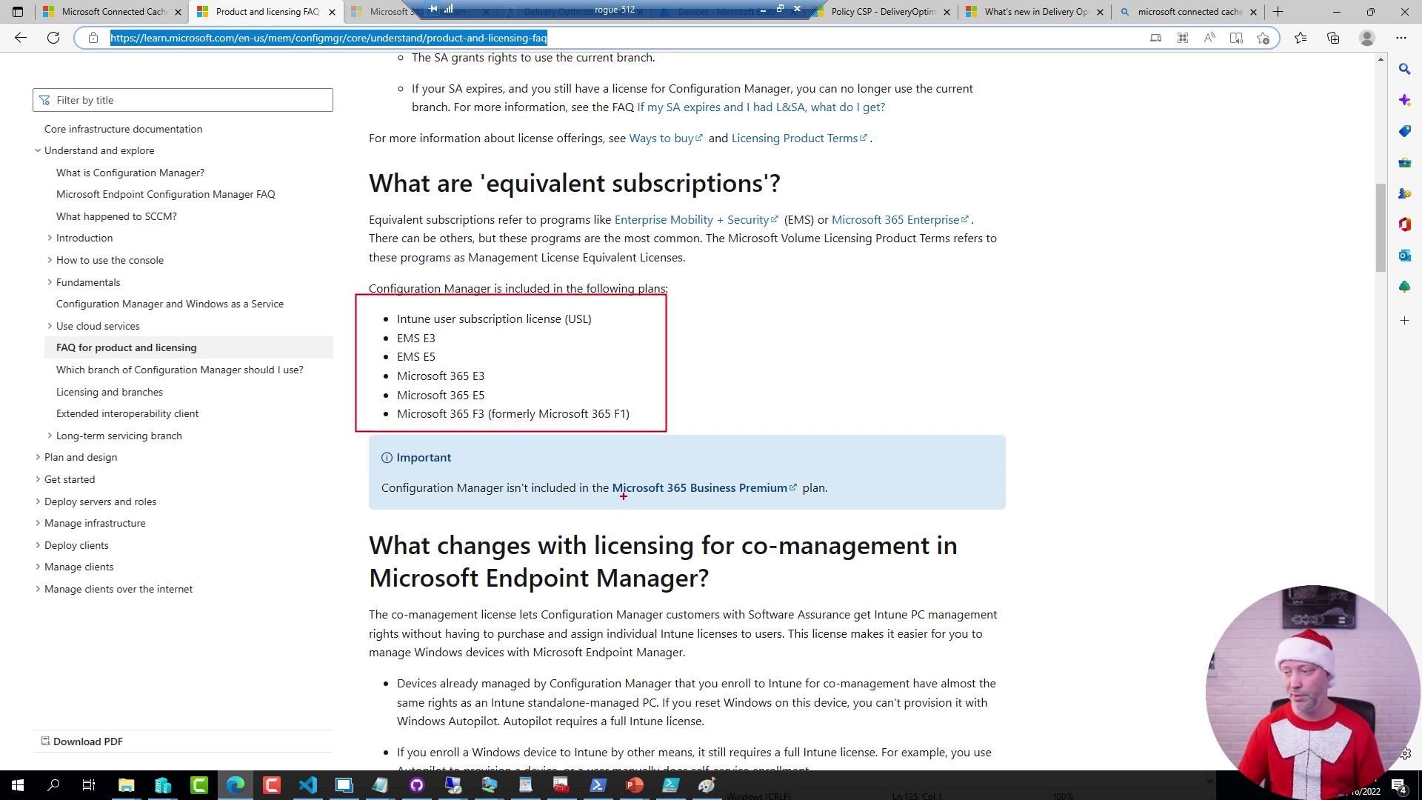
left_click_drag(612, 498, 781, 501)
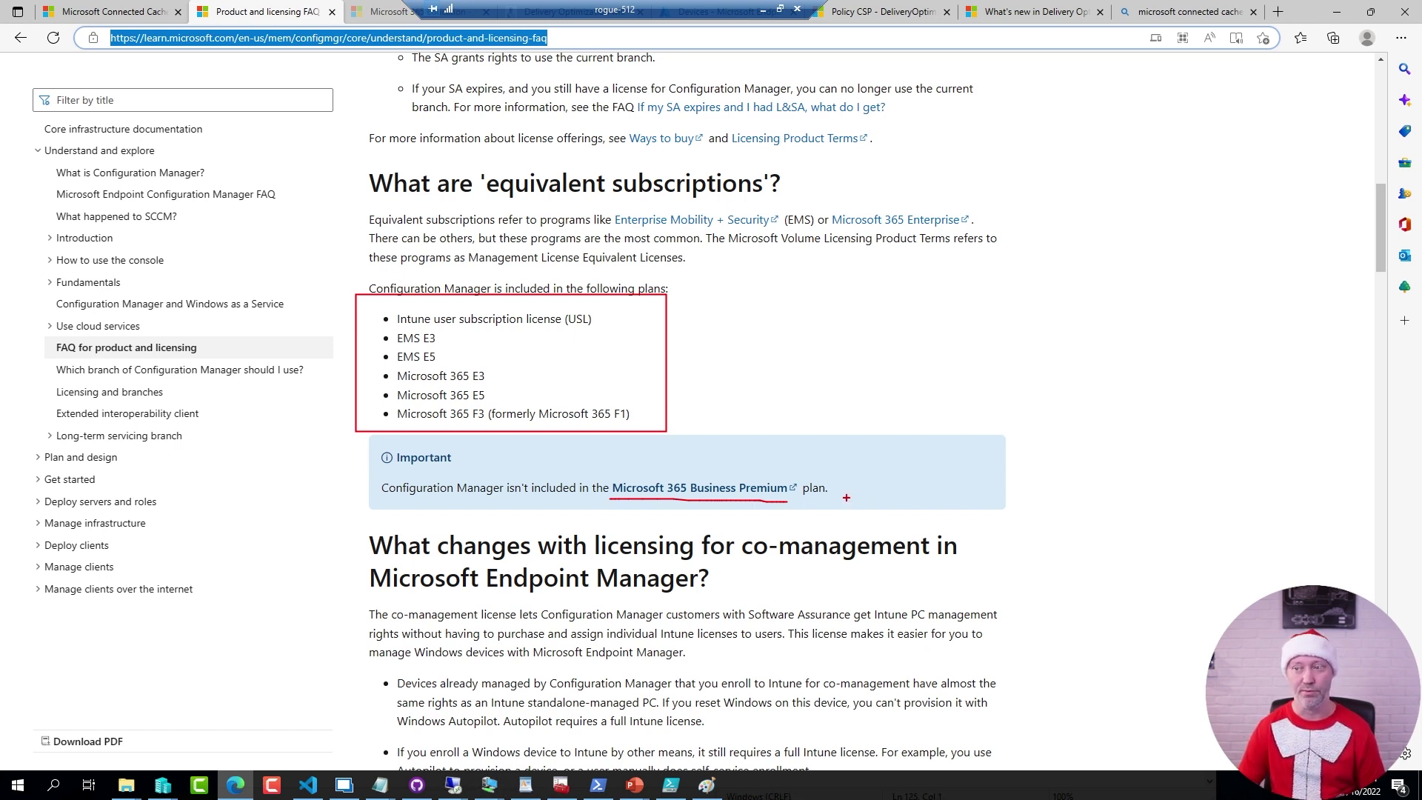
key("Escape")
- Highlight the Configuration Manager row and the Education A3/A5 columns, then return to the remote server session
left_click(387, 12)
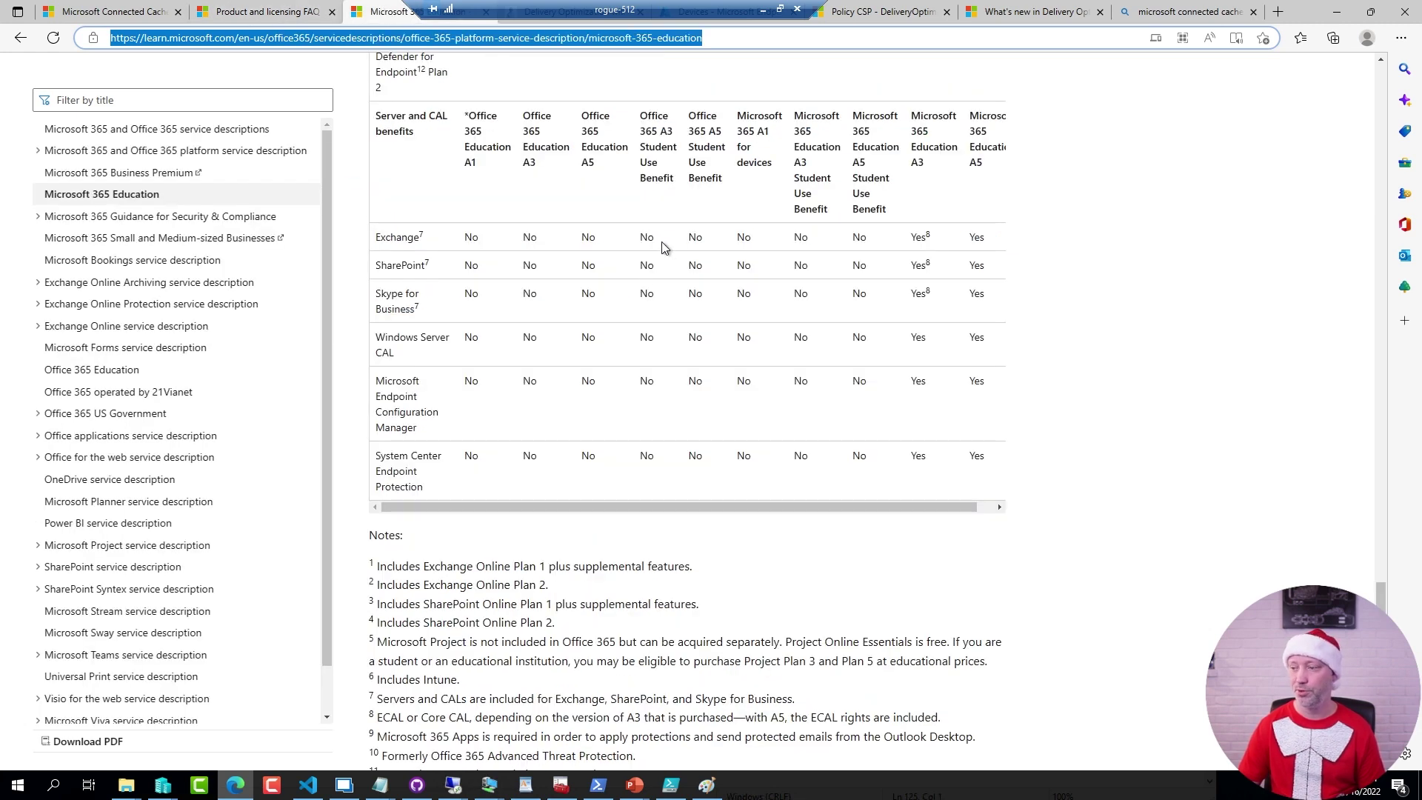
left_click_drag(364, 375, 1016, 446)
mouse_move(896, 102)
left_mouse_down()
mouse_move(968, 237)
mouse_move(1016, 446)
left_mouse_up()
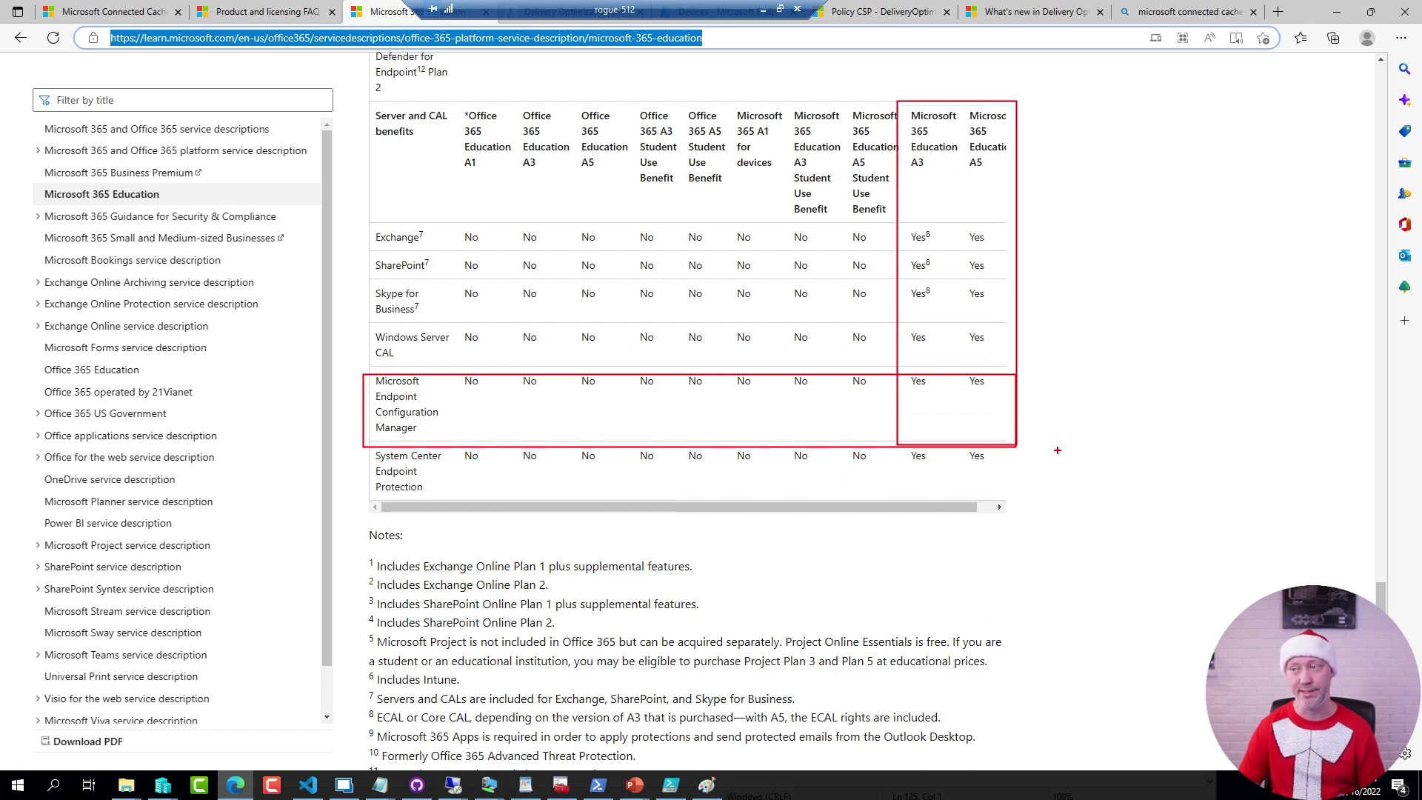
key("Escape")
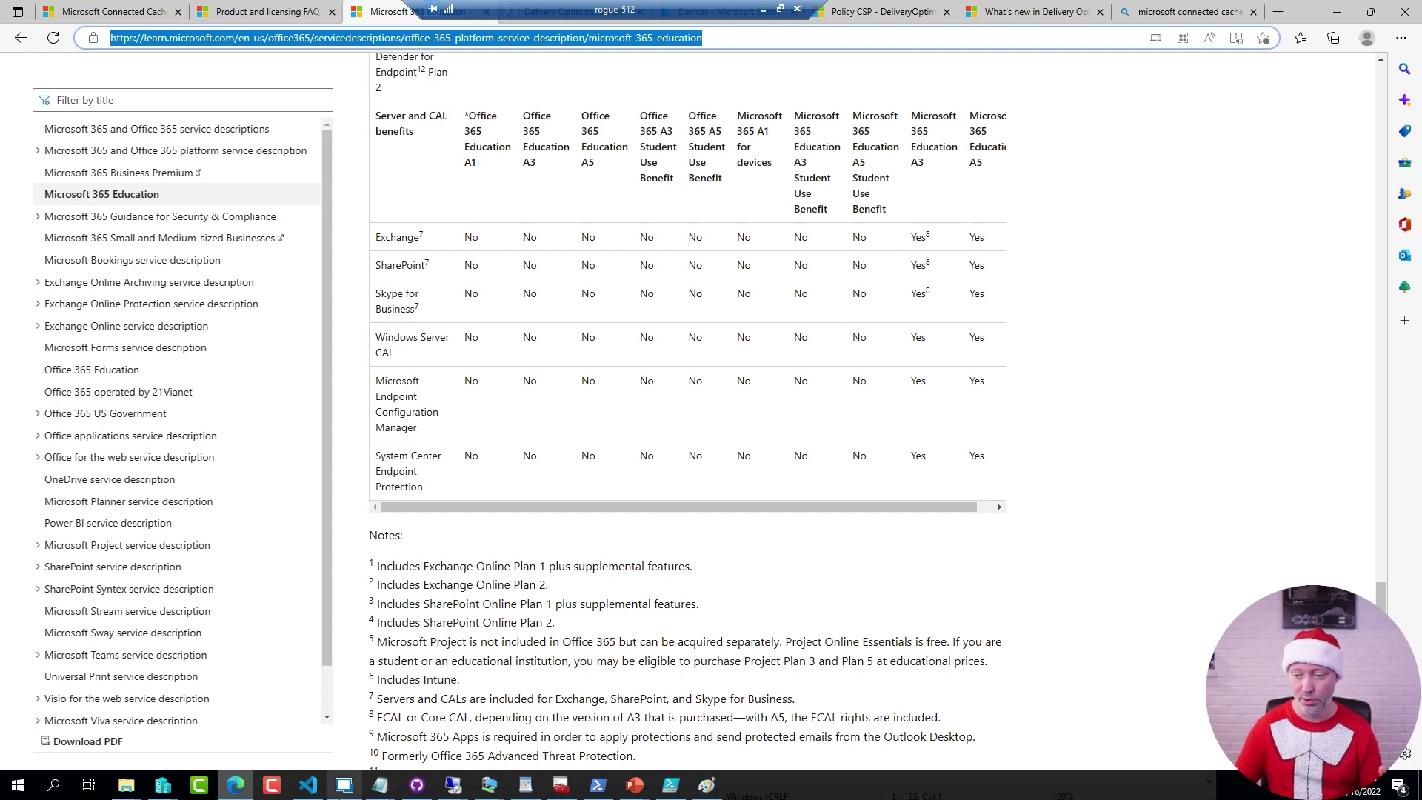
left_click(346, 792)
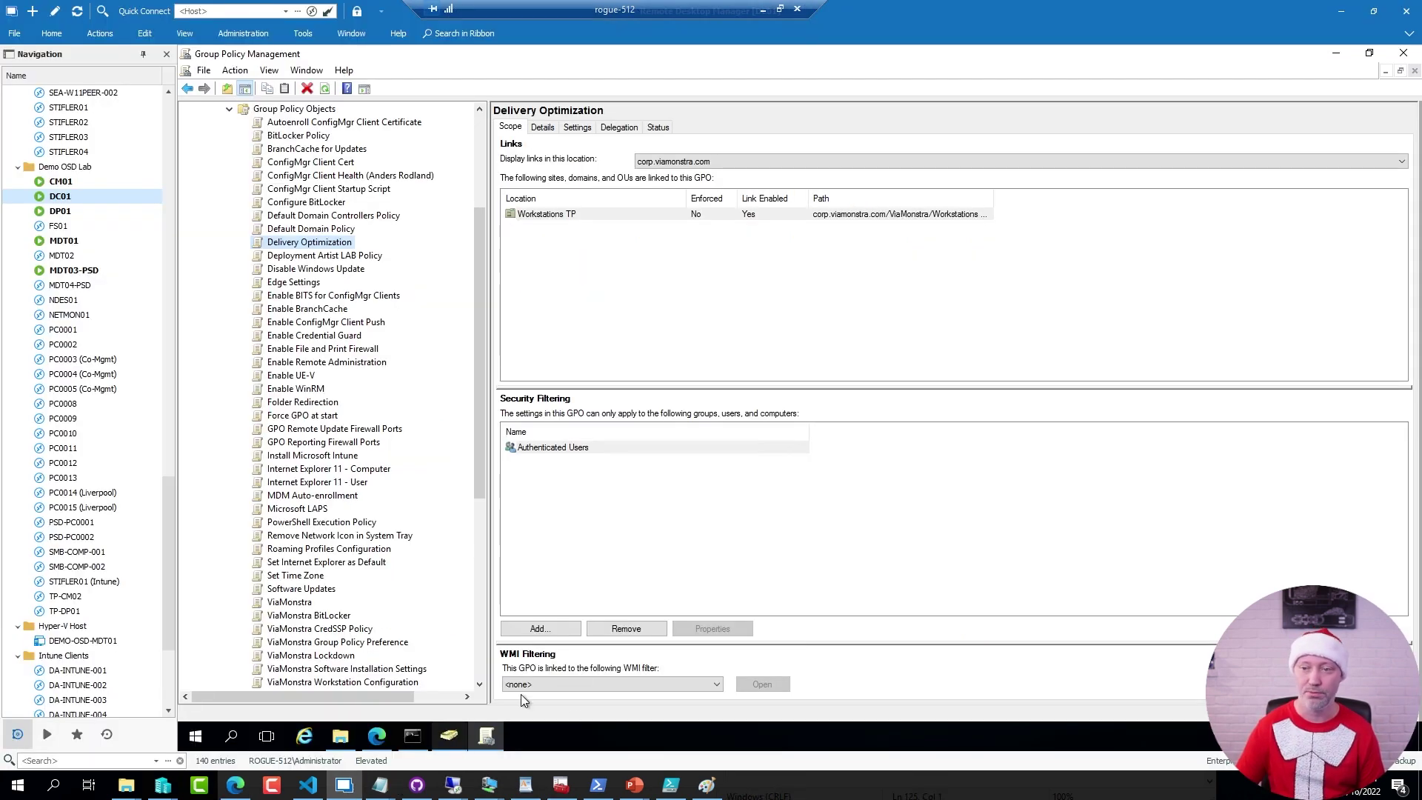
- Inspect DP01's Connected Cache settings (Automatic drive, 150 GB) on CM01 and cancel without changes
left_click(60, 181)
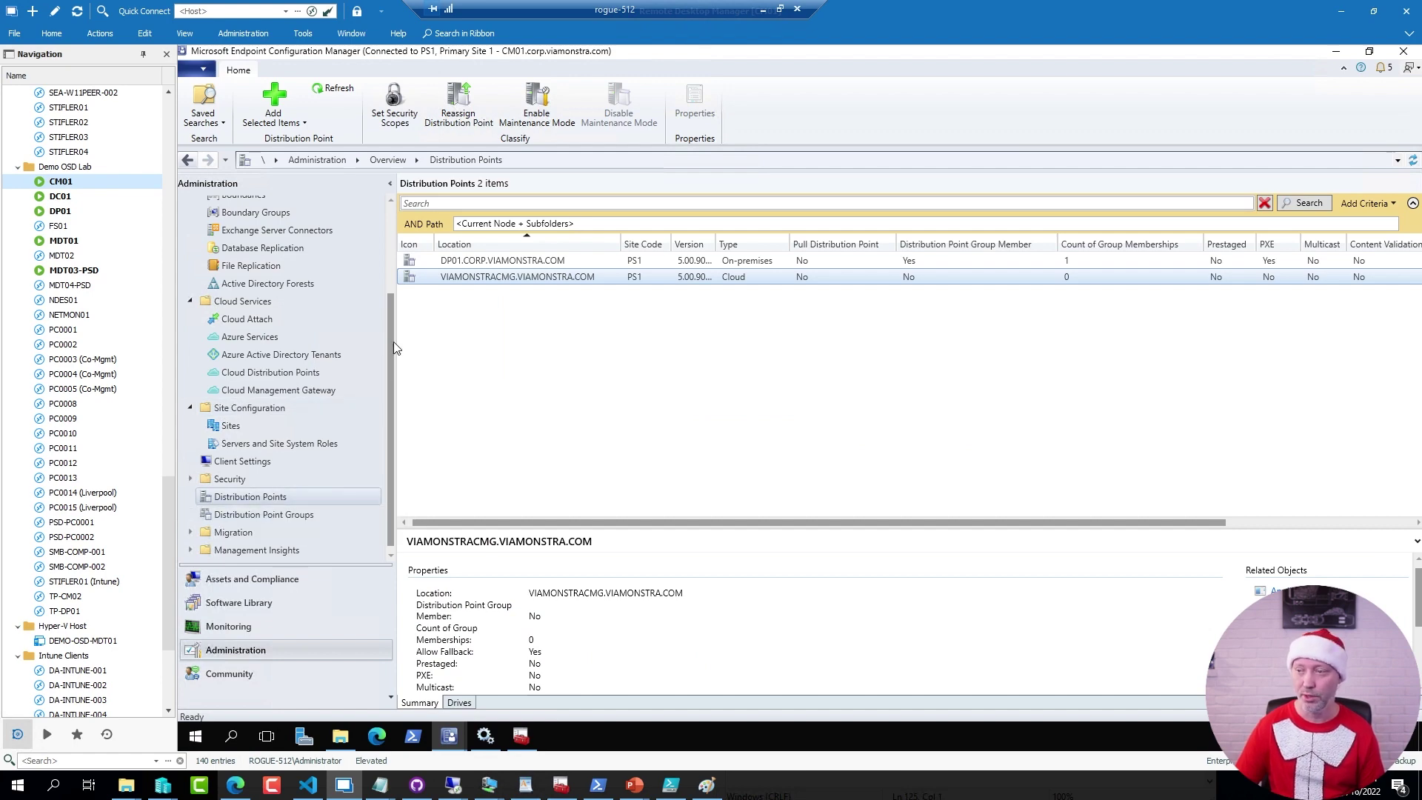
right_click(474, 261)
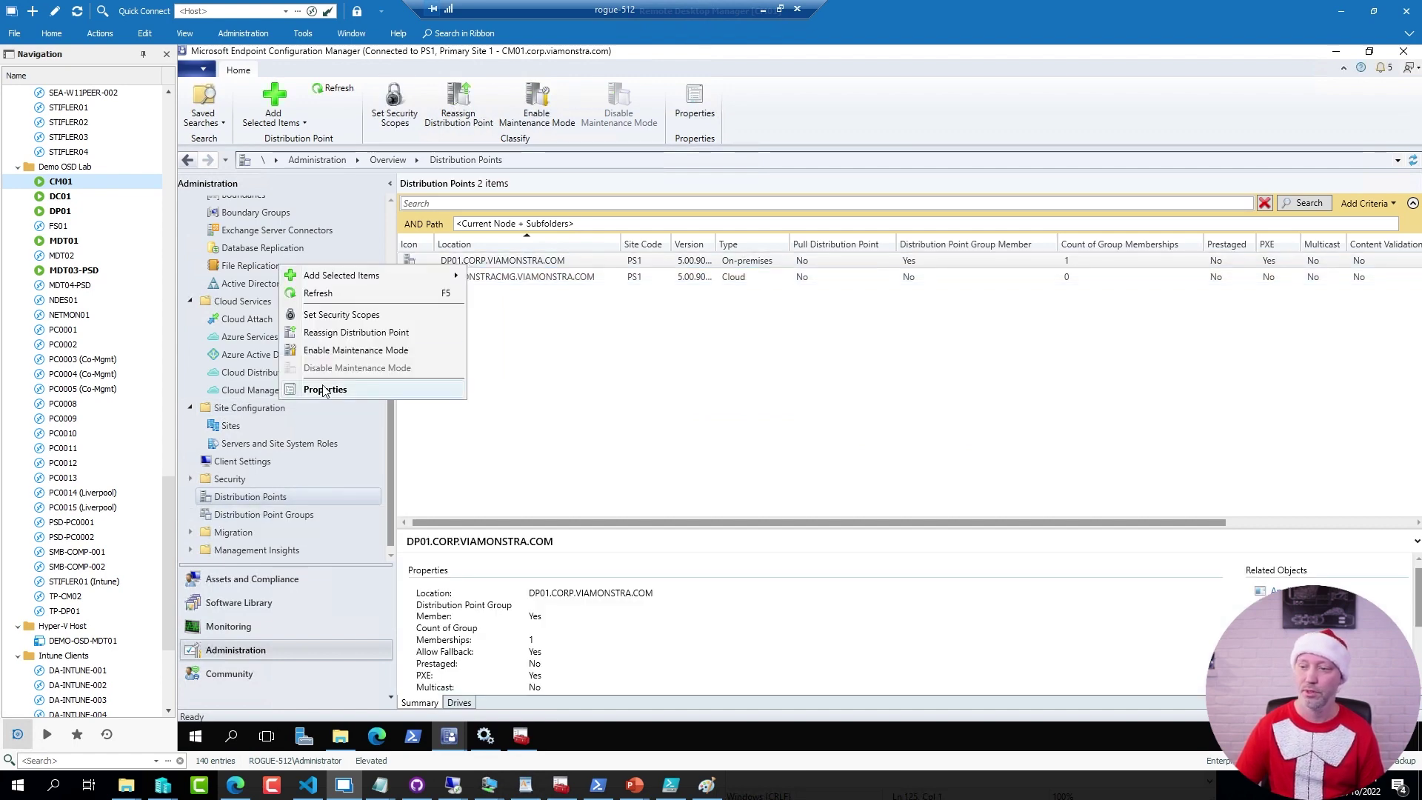
left_click(378, 391)
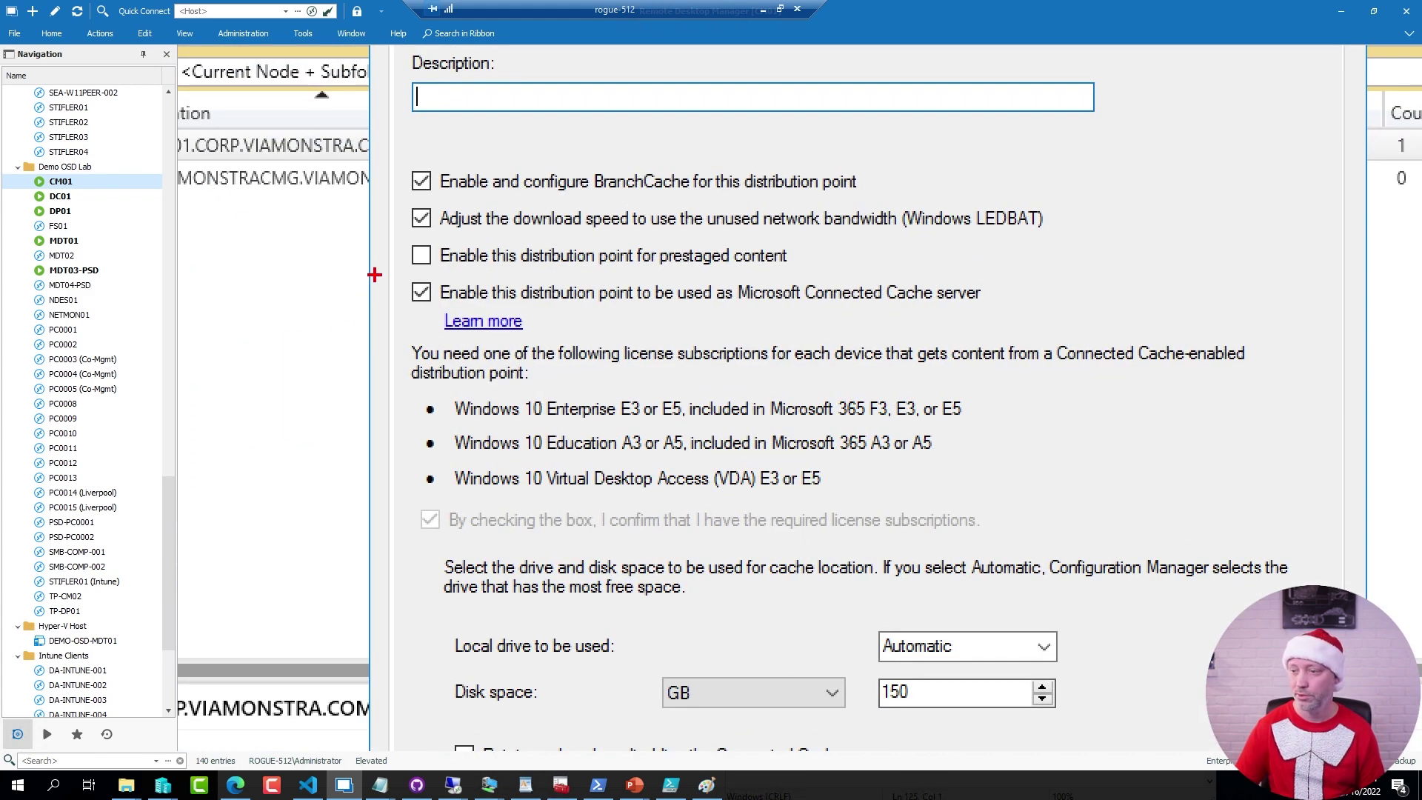
left_click_drag(374, 275, 1247, 322)
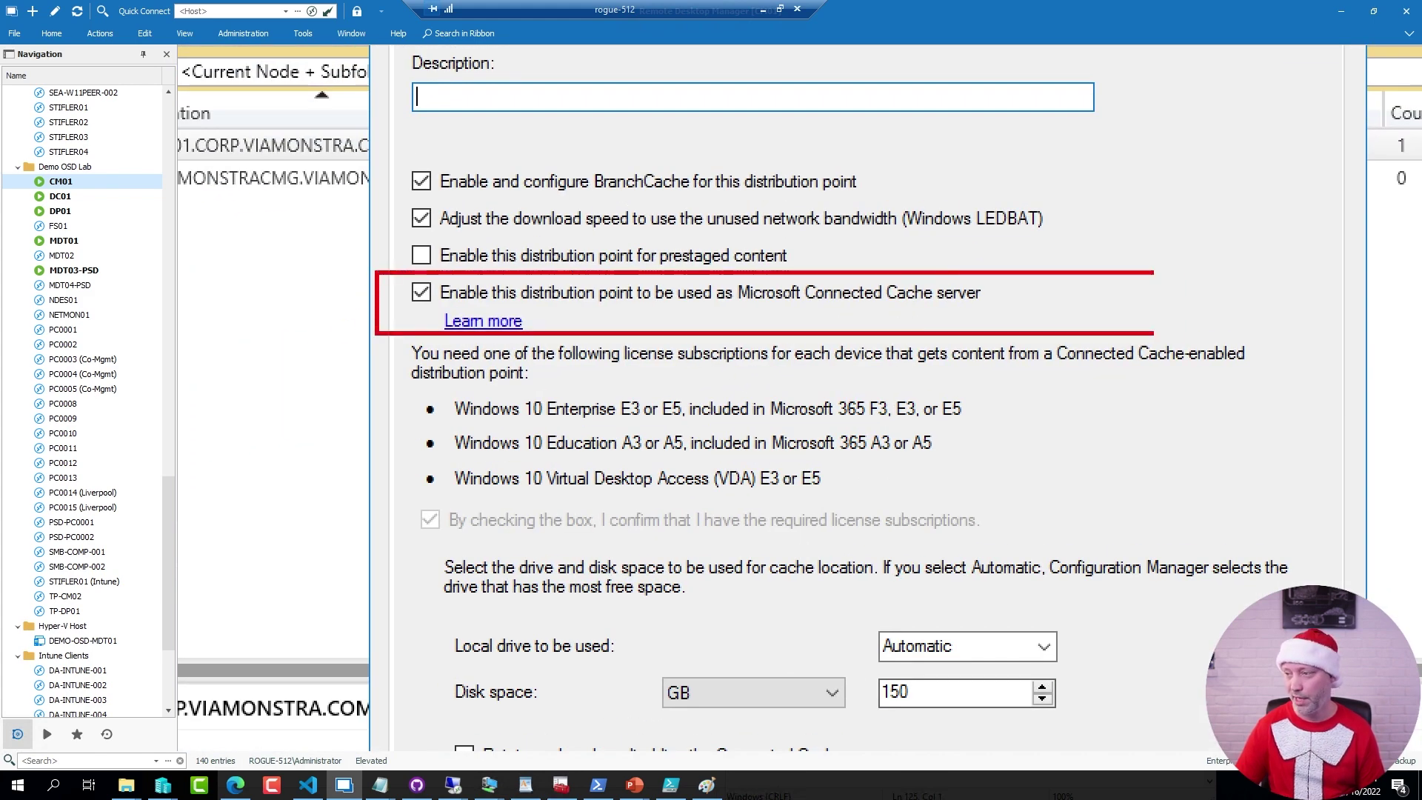
mouse_move(614, 592)
left_mouse_down()
mouse_move(1020, 671)
mouse_move(1175, 732)
left_mouse_up()
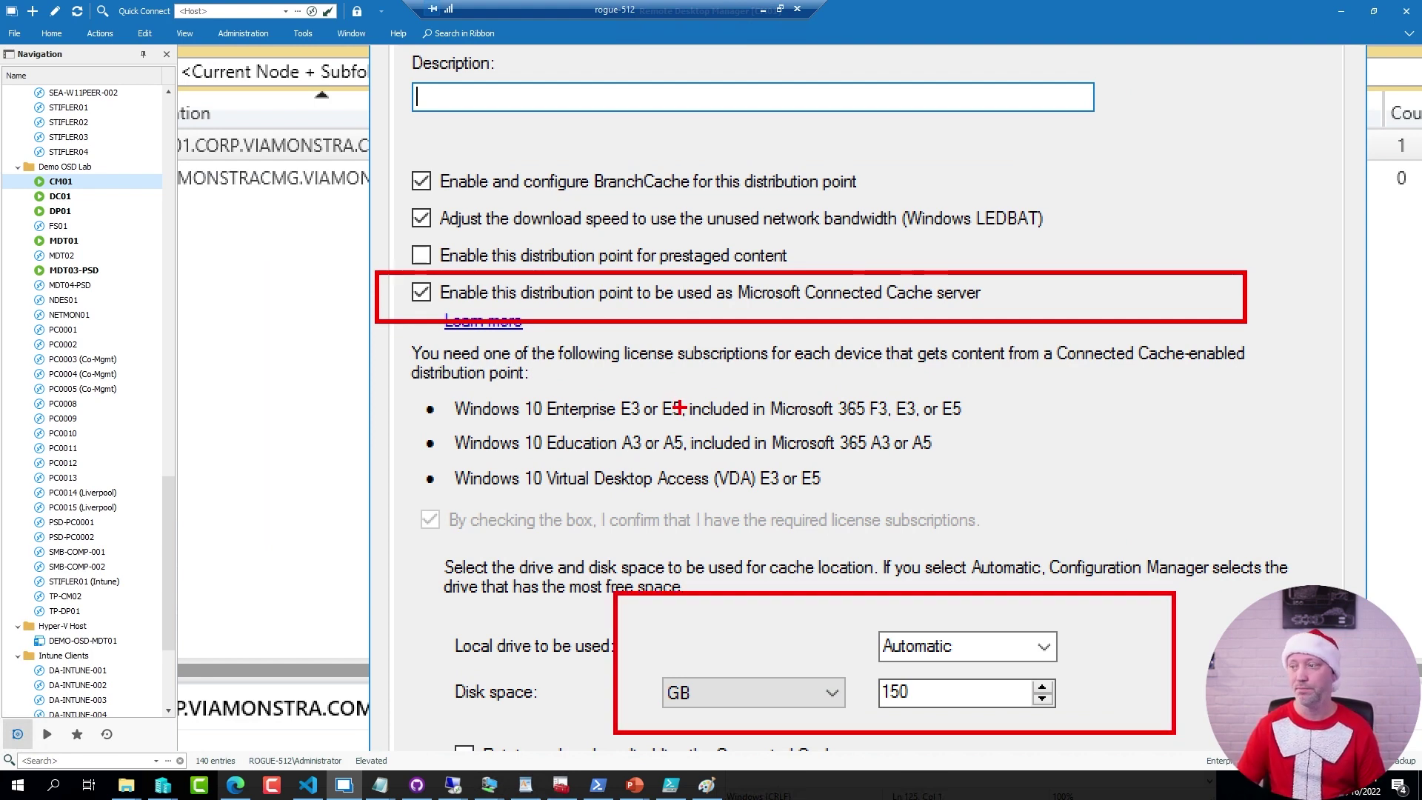
key("Escape")
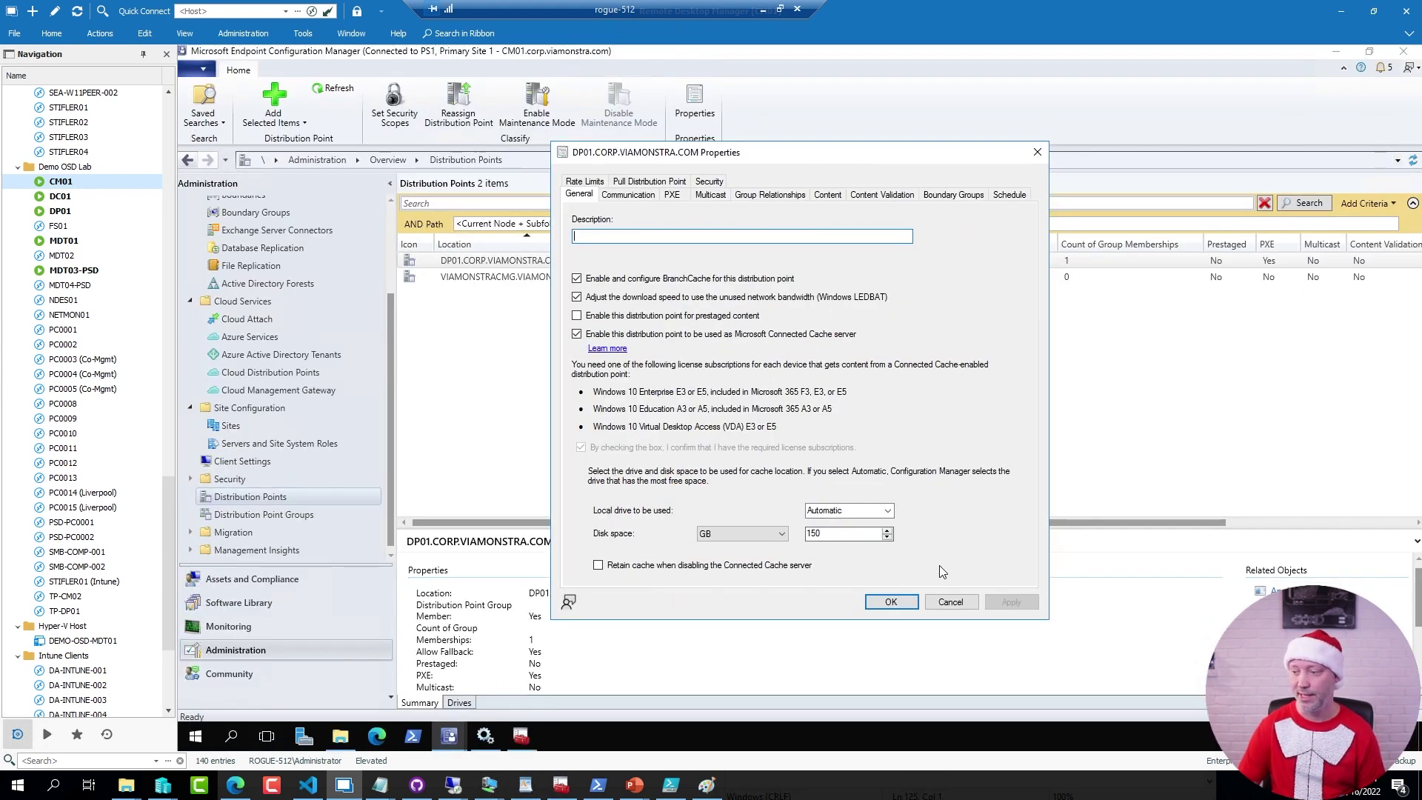
left_click(956, 602)
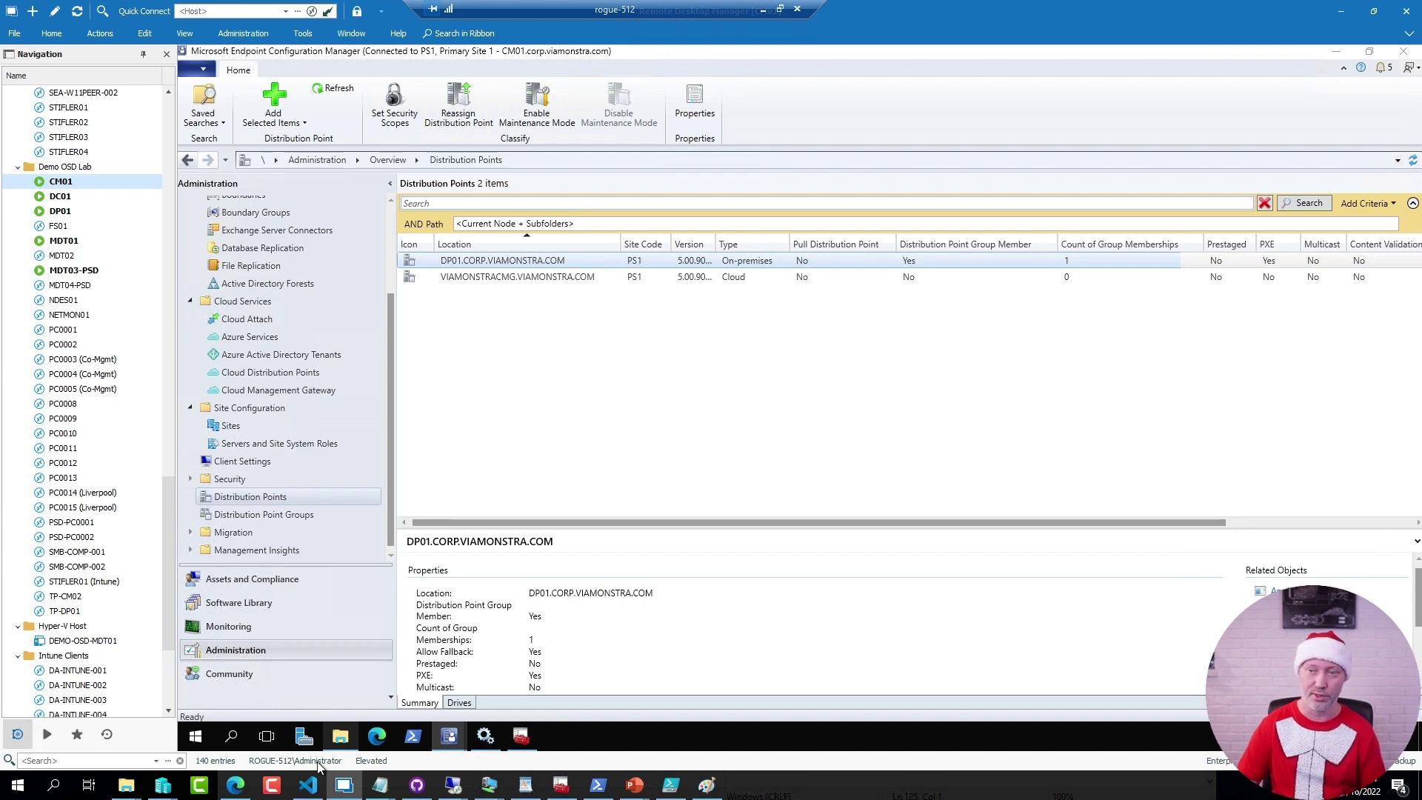
- On DP01, check the size of the swdb01-mscdn.manage.microsoft.com cache folder in the DOINC folder
key("ctrl+Tab")
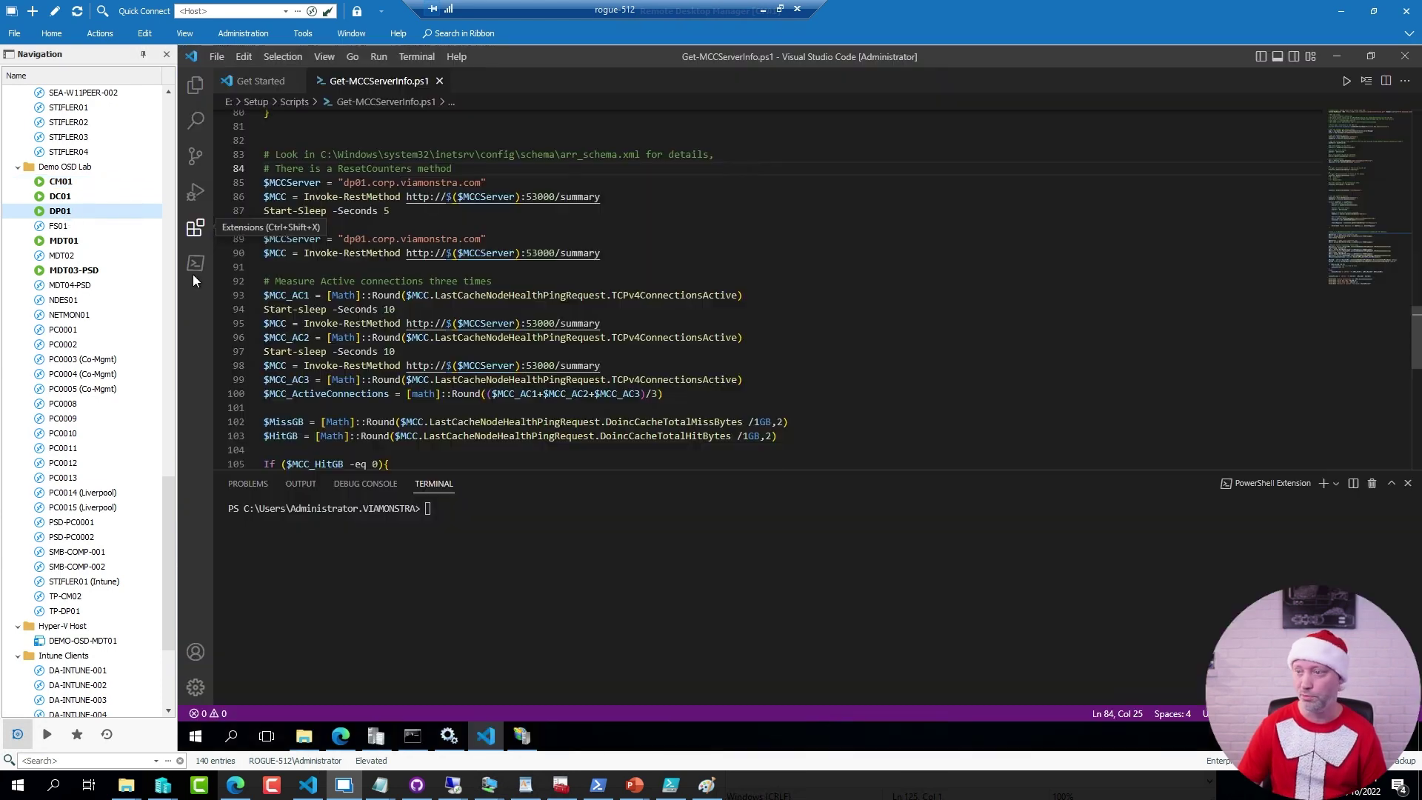
left_click(317, 737)
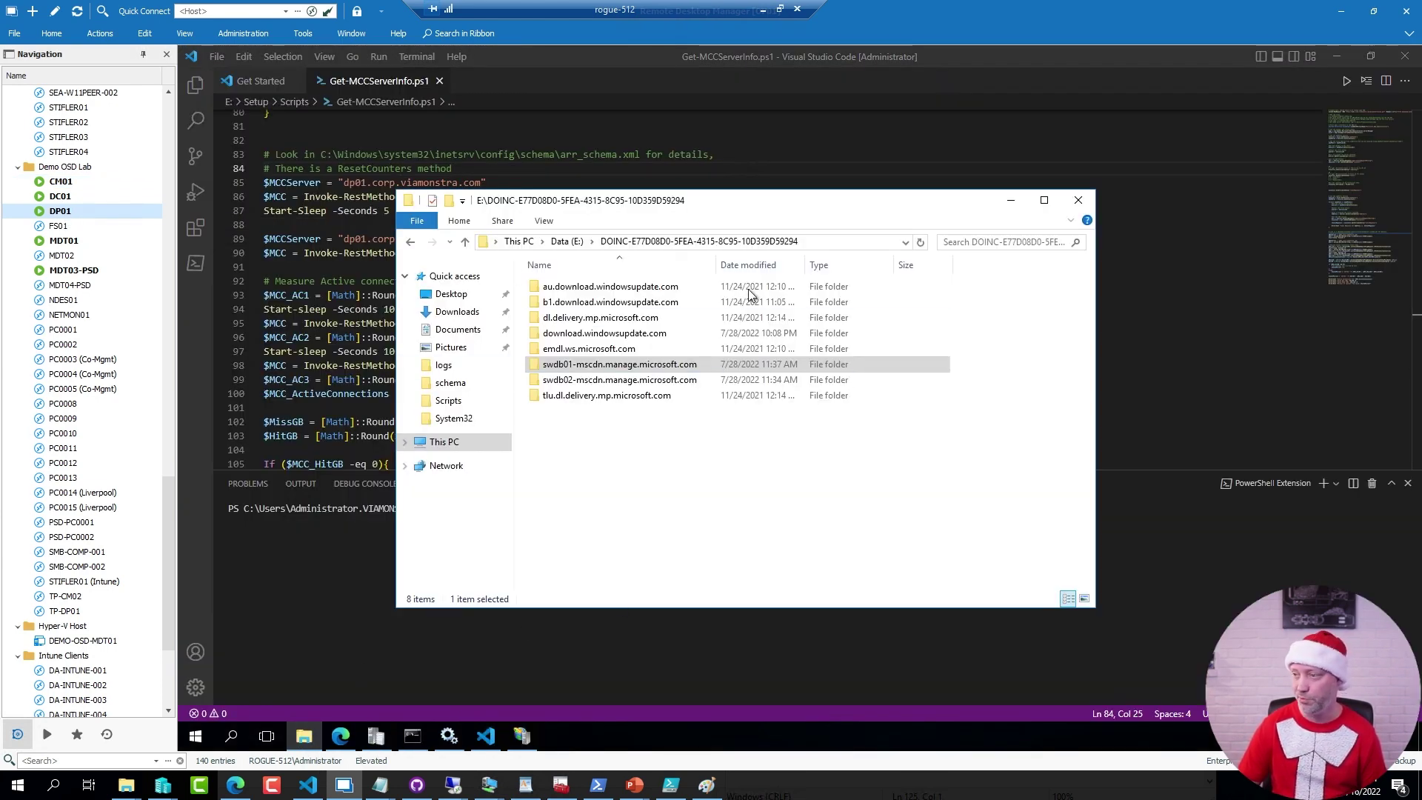
left_click(692, 474)
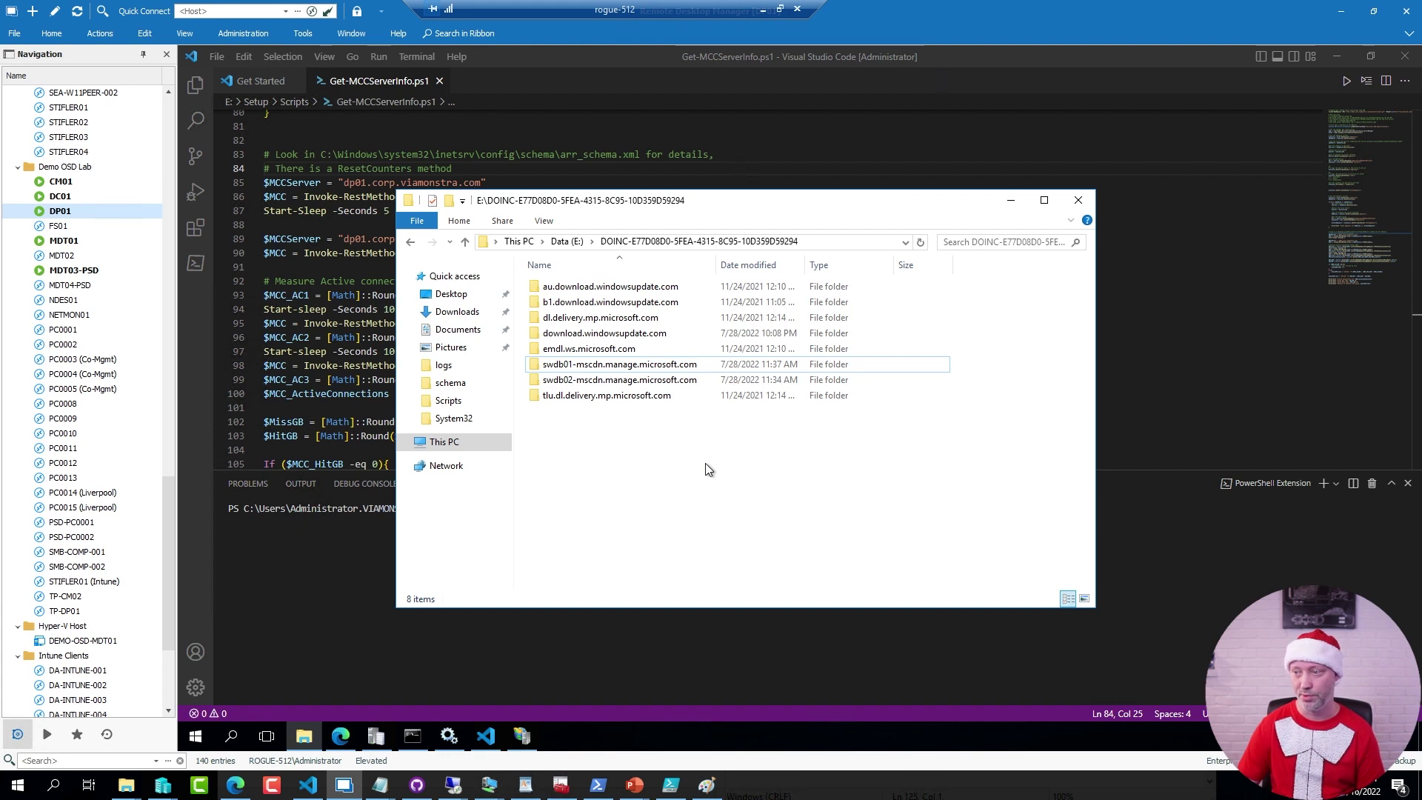
left_click(624, 366)
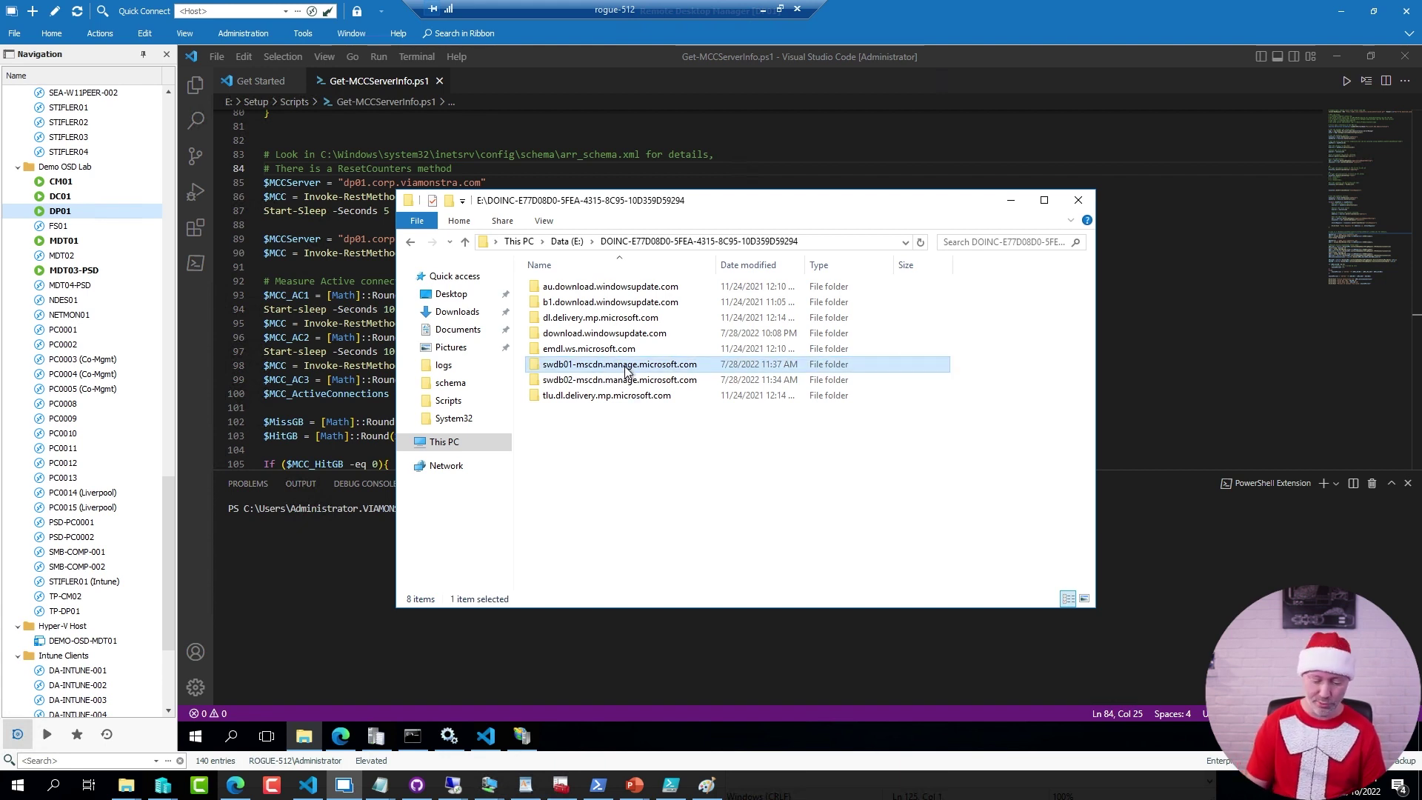
key("alt+Return")
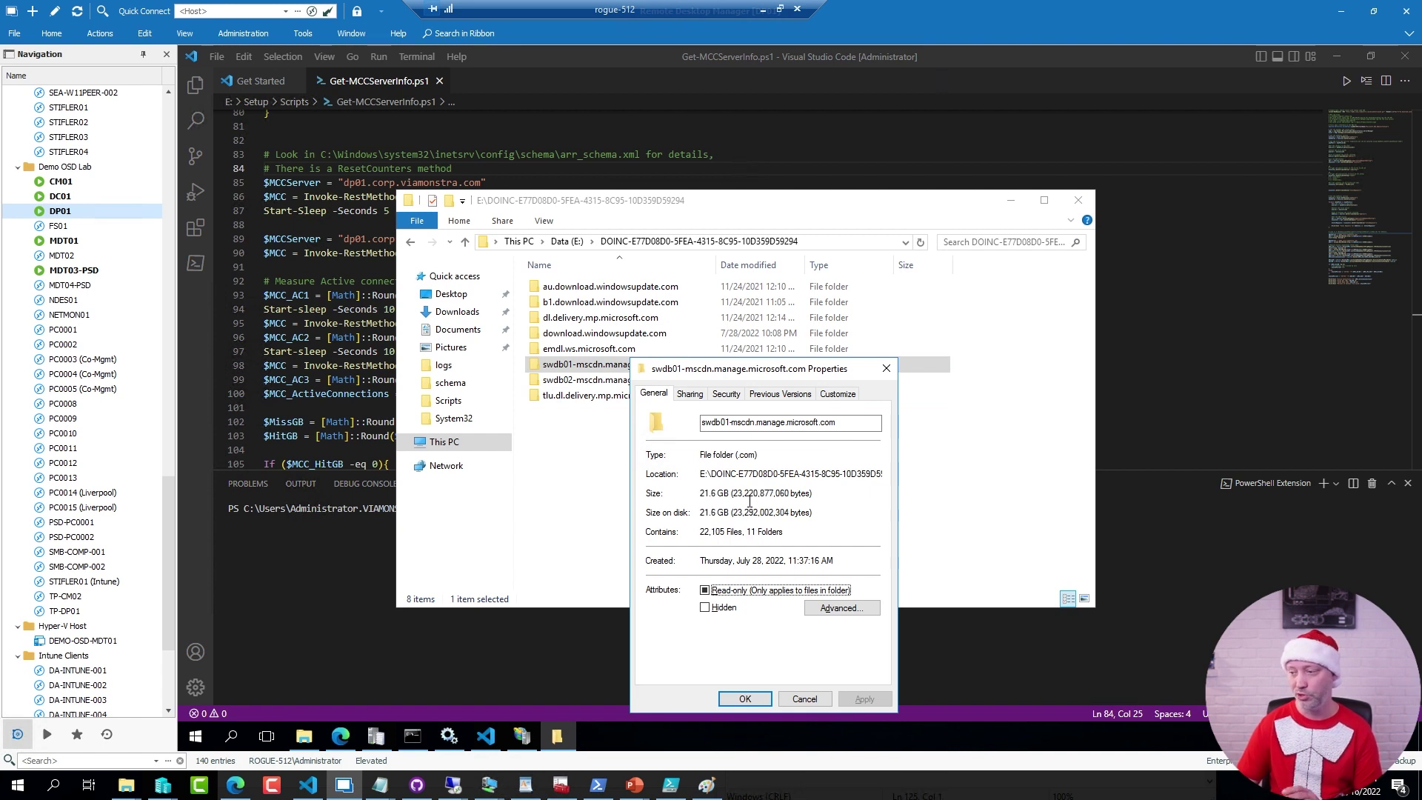
left_click(744, 699)
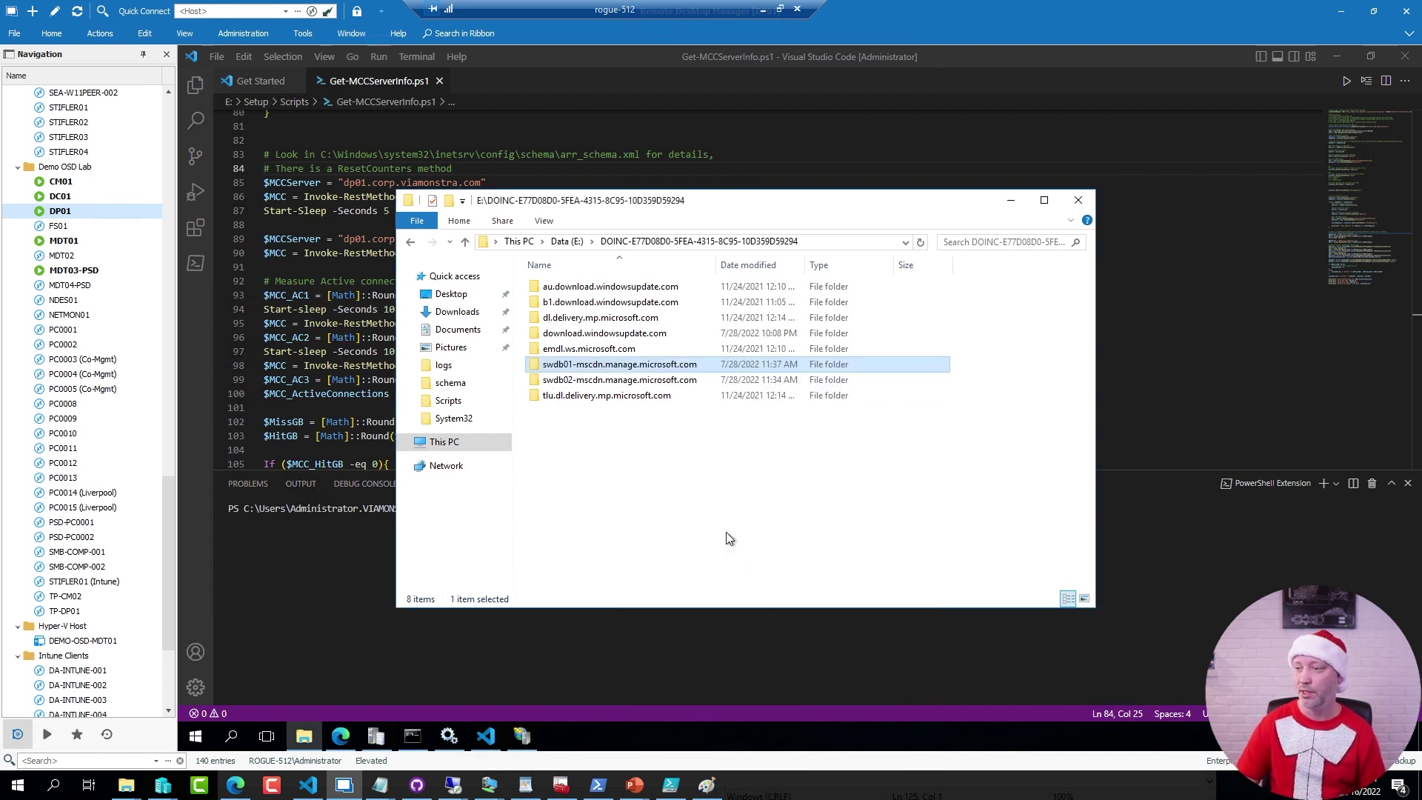
- Check the download.windowsupdate.com cache folder size: 3.39 GB across 2,986 files
left_click(609, 334)
key("alt+Return")
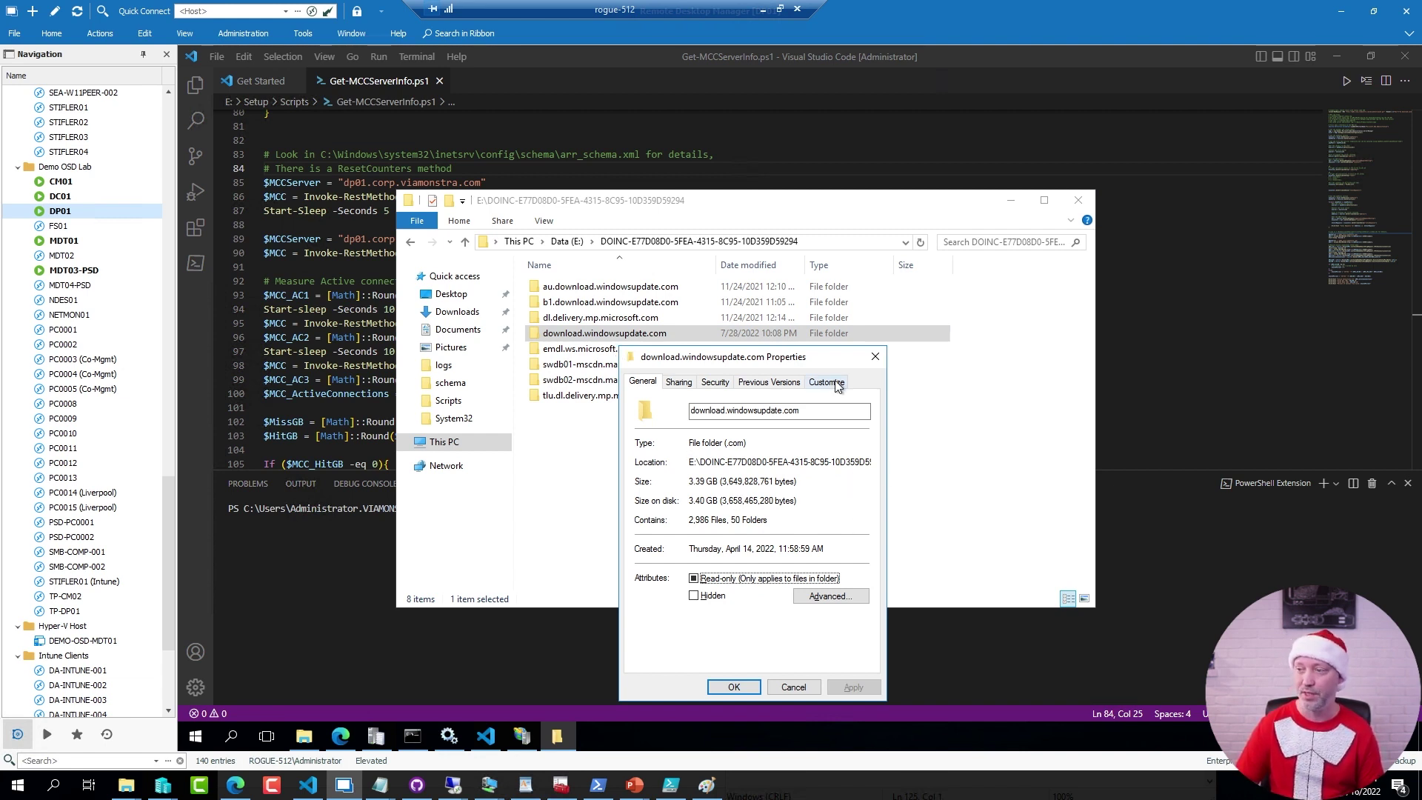
key("Escape")
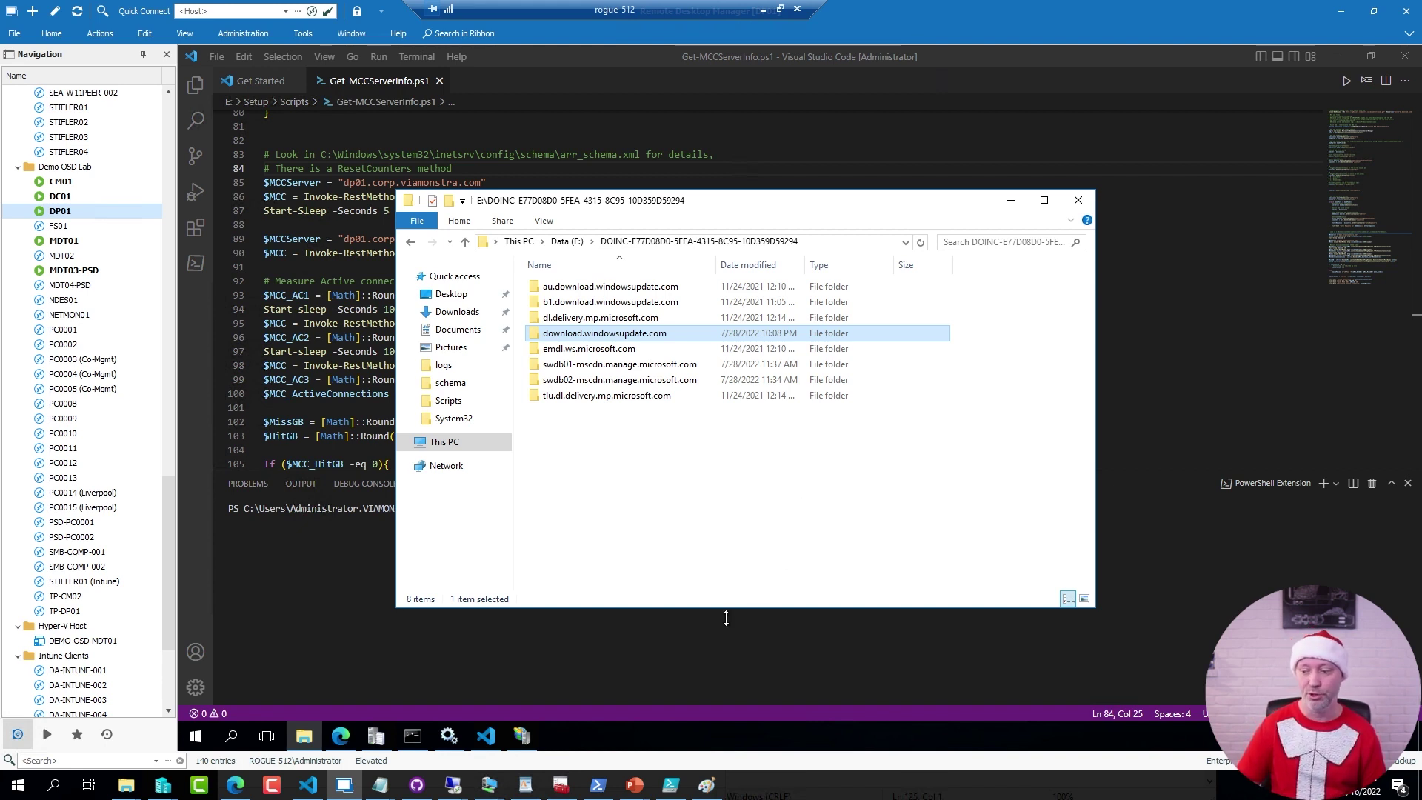
- View IIS monitoring statistics for the download.windowsupdate.com and tlu.dl.delivery.mp.microsoft.com server farms (865 requests, 100% hits)
left_click(519, 736)
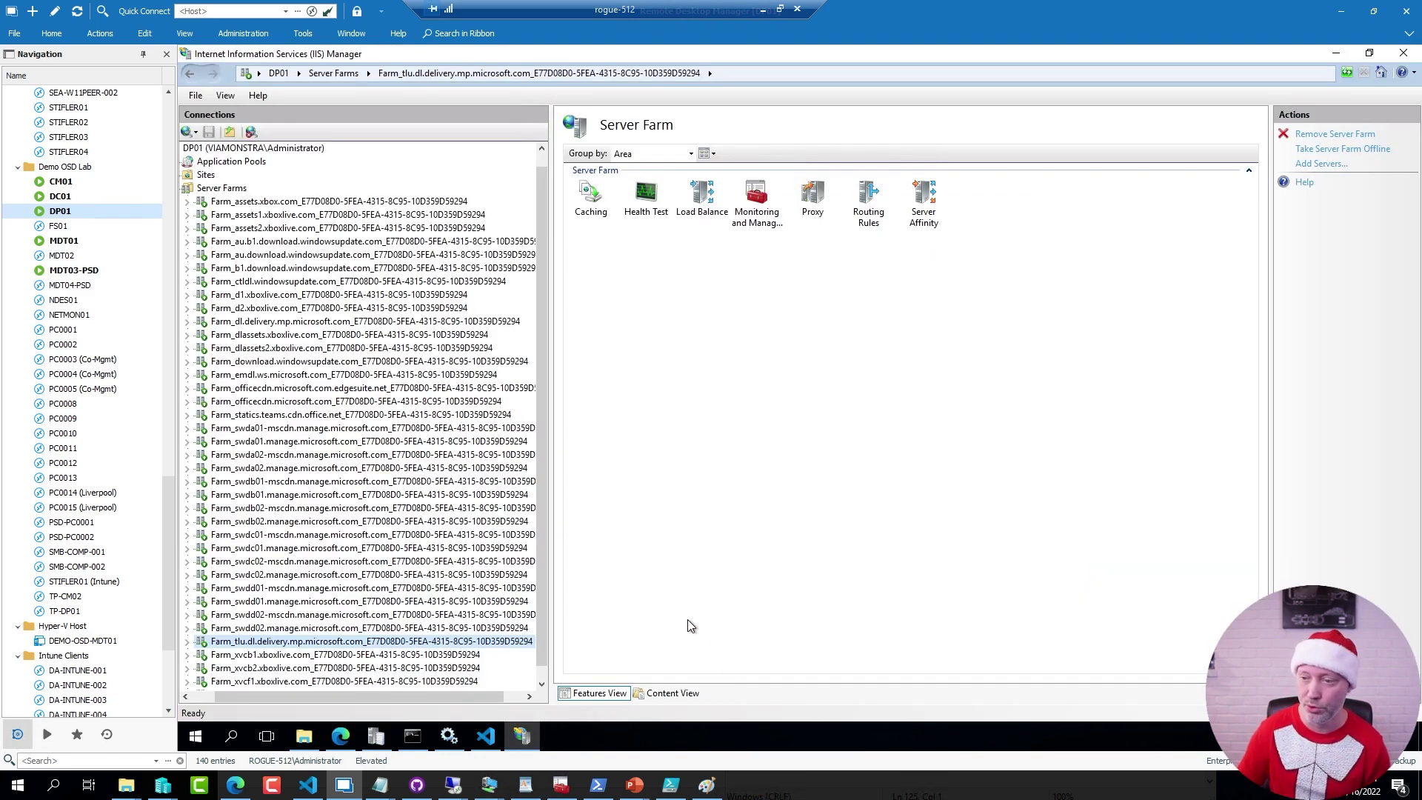
left_click(289, 362)
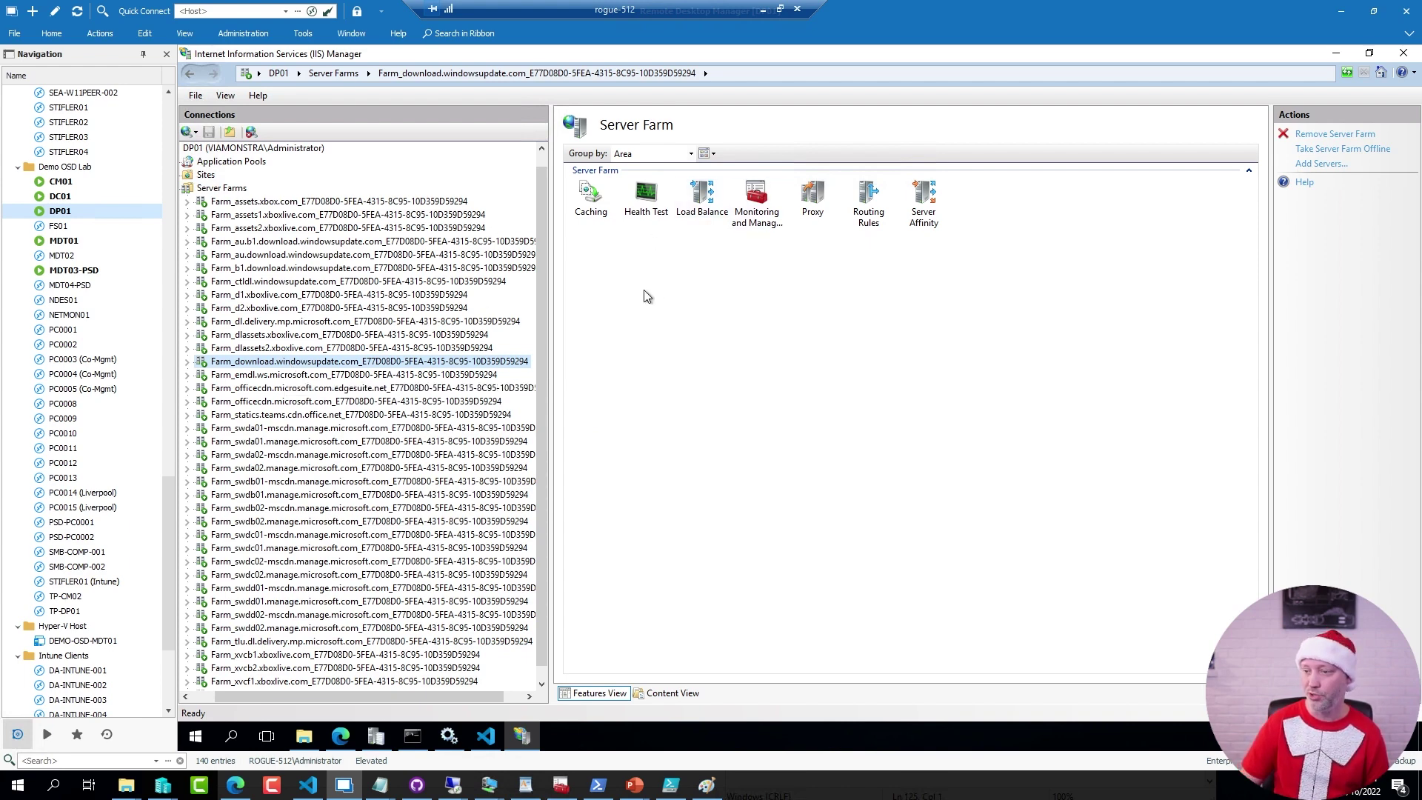
double_click(757, 211)
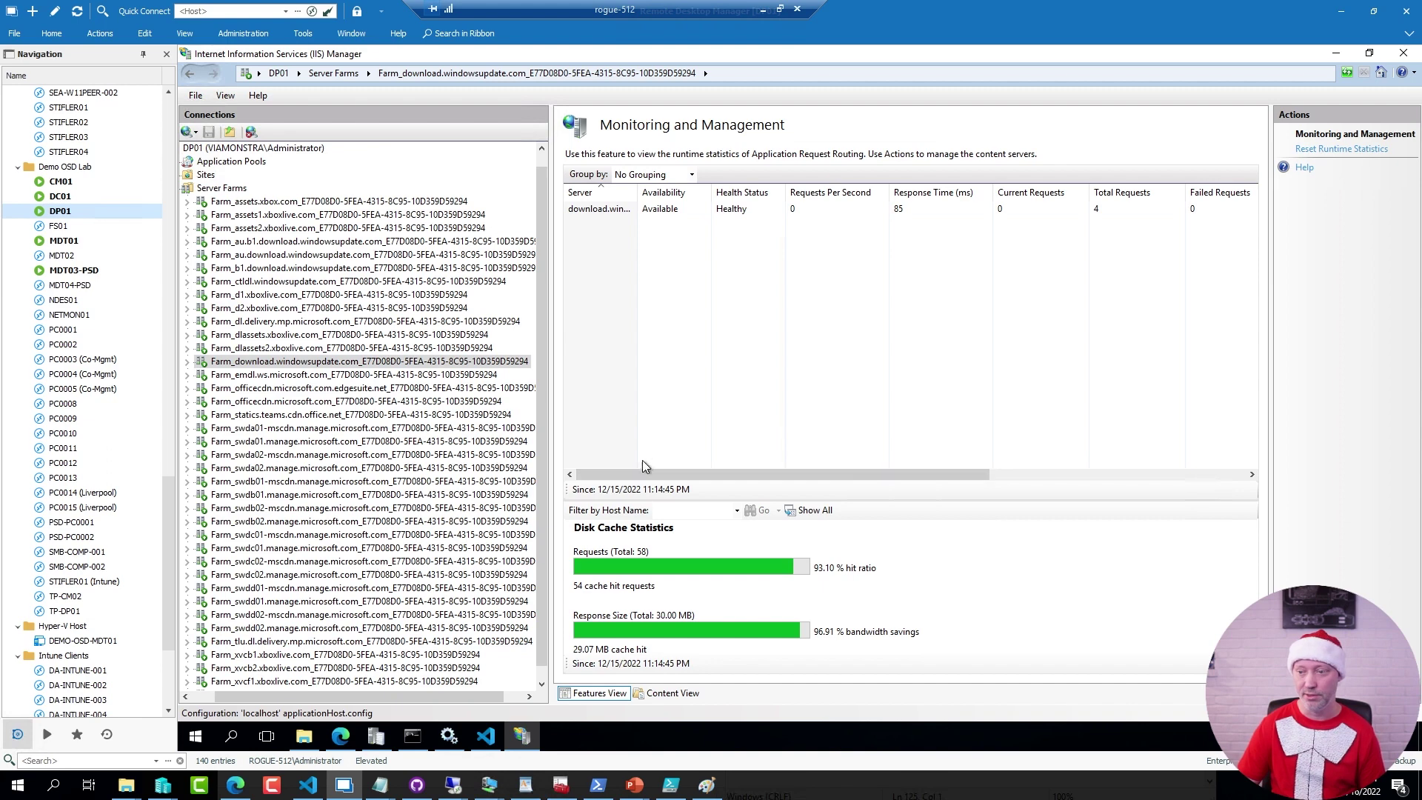
scroll(541, 337, "down", 1)
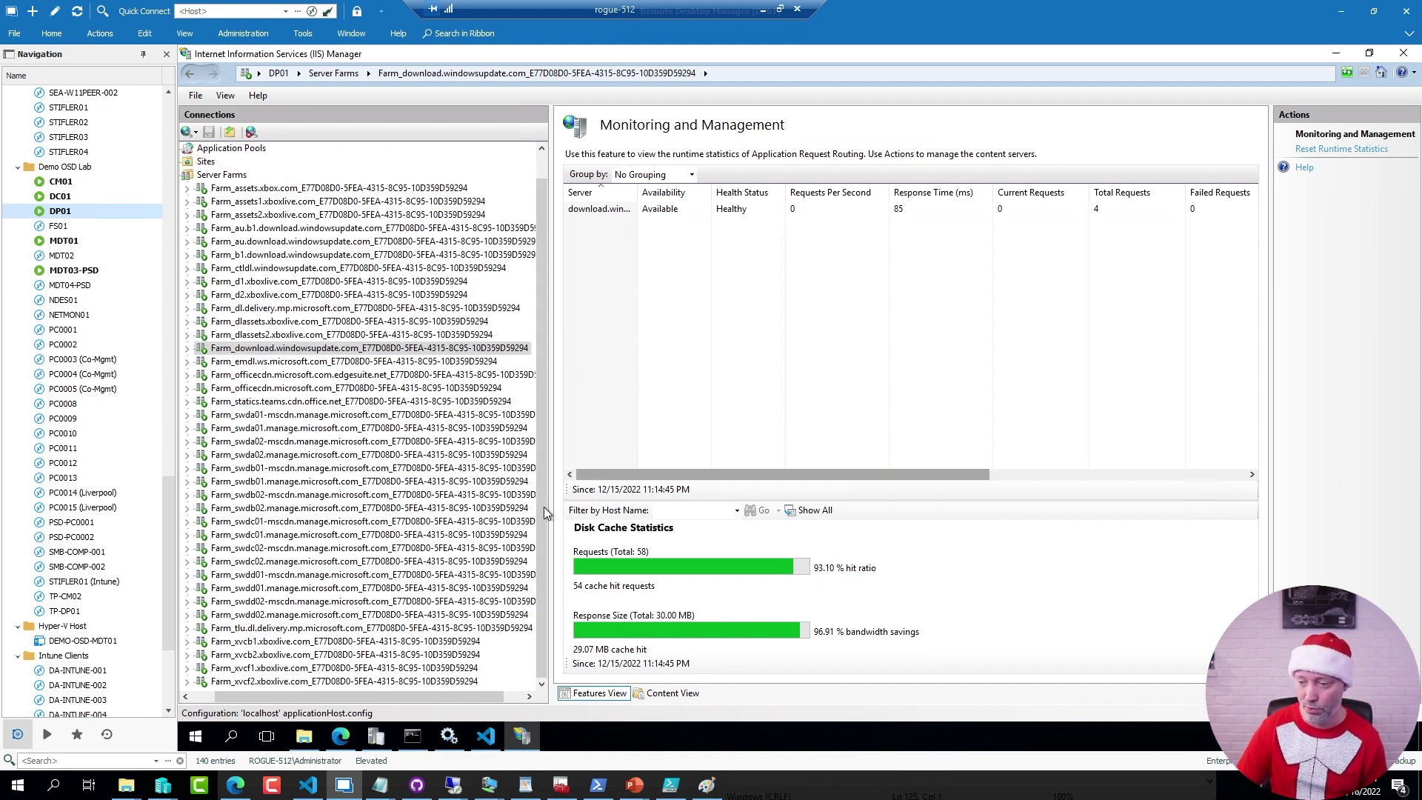
left_click(270, 628)
left_click(743, 211)
double_click(743, 211)
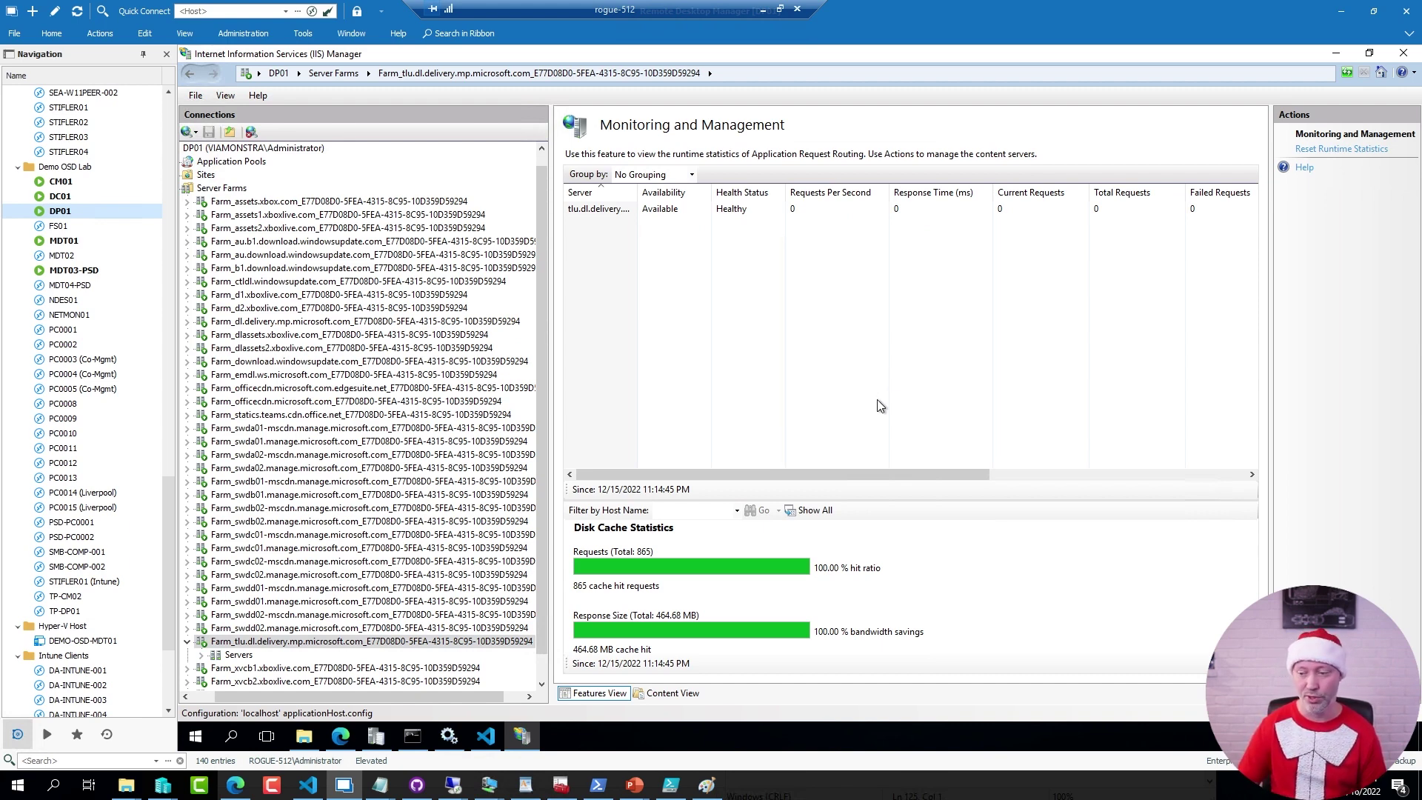
- Run the server and summary query lines and print the $MCC object's properties
left_click(486, 736)
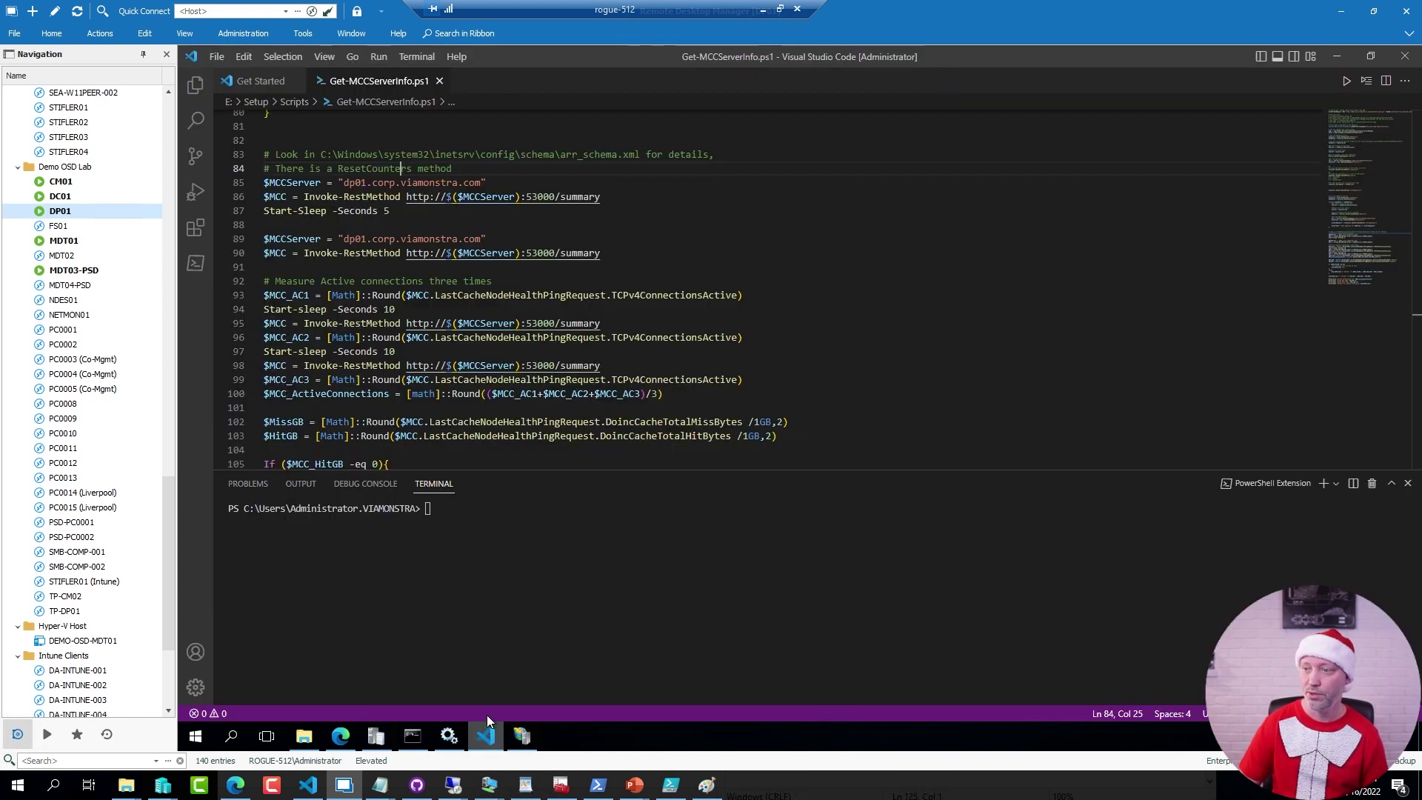
key("shift+Up")
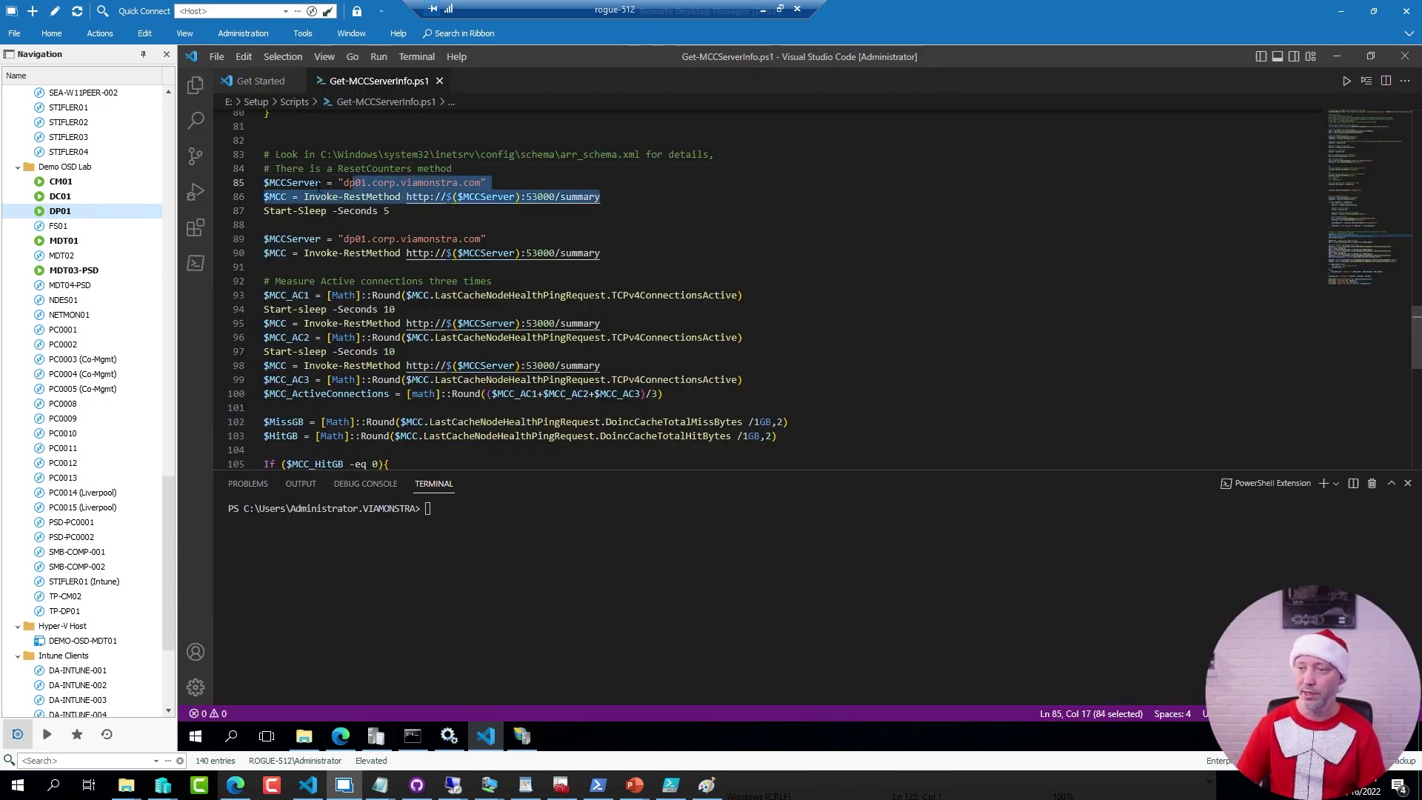
key("shift+Home")
key("F8")
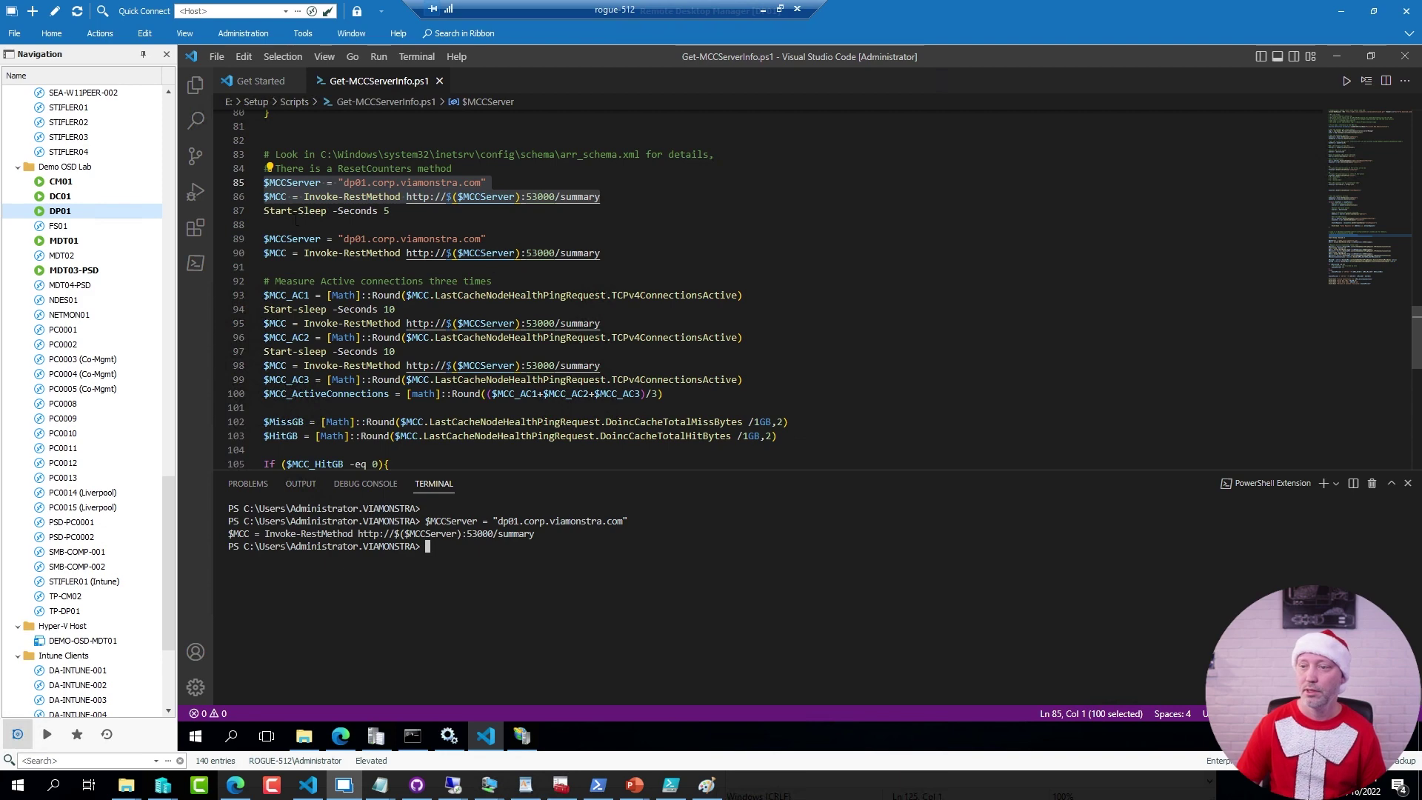
left_click(290, 197)
key("shift+Home")
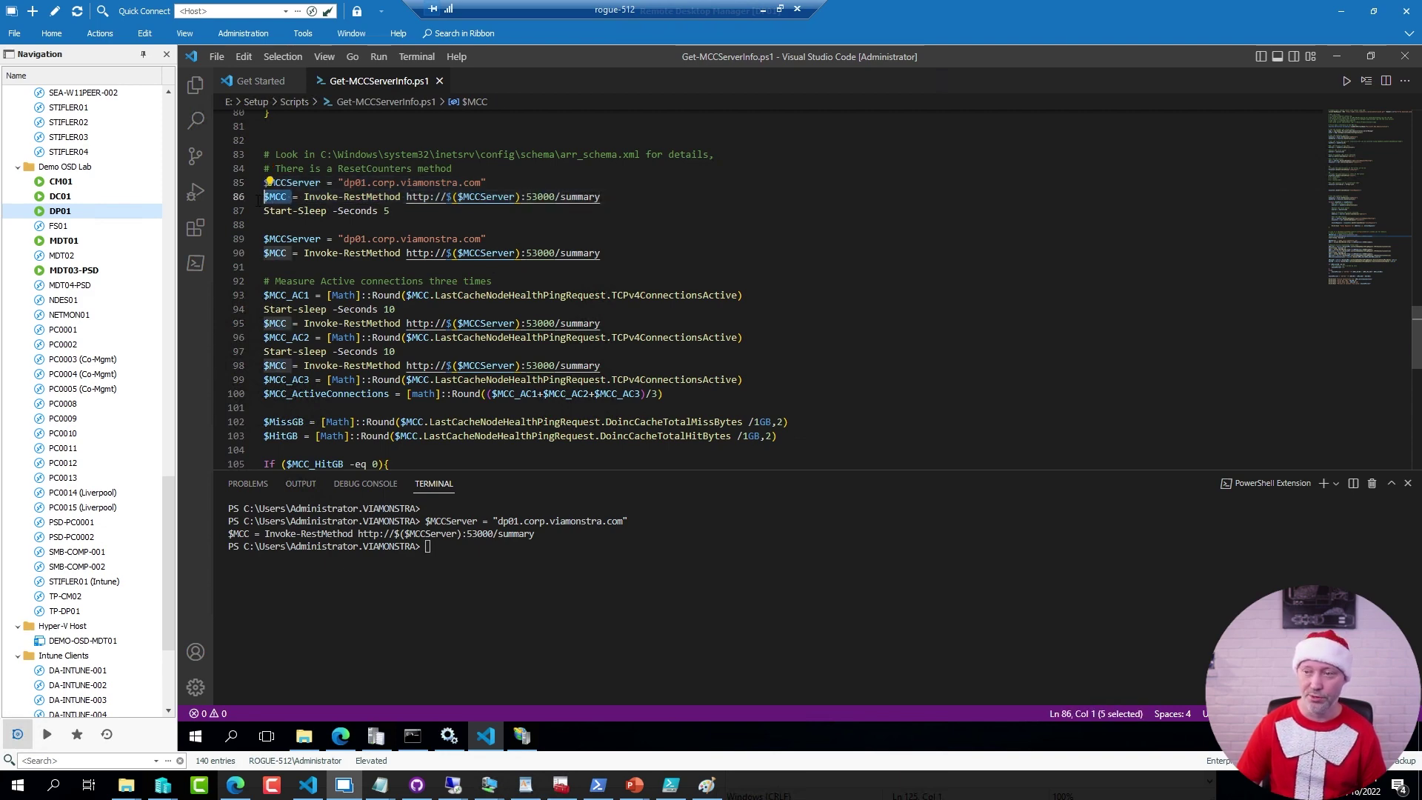
key("F8")
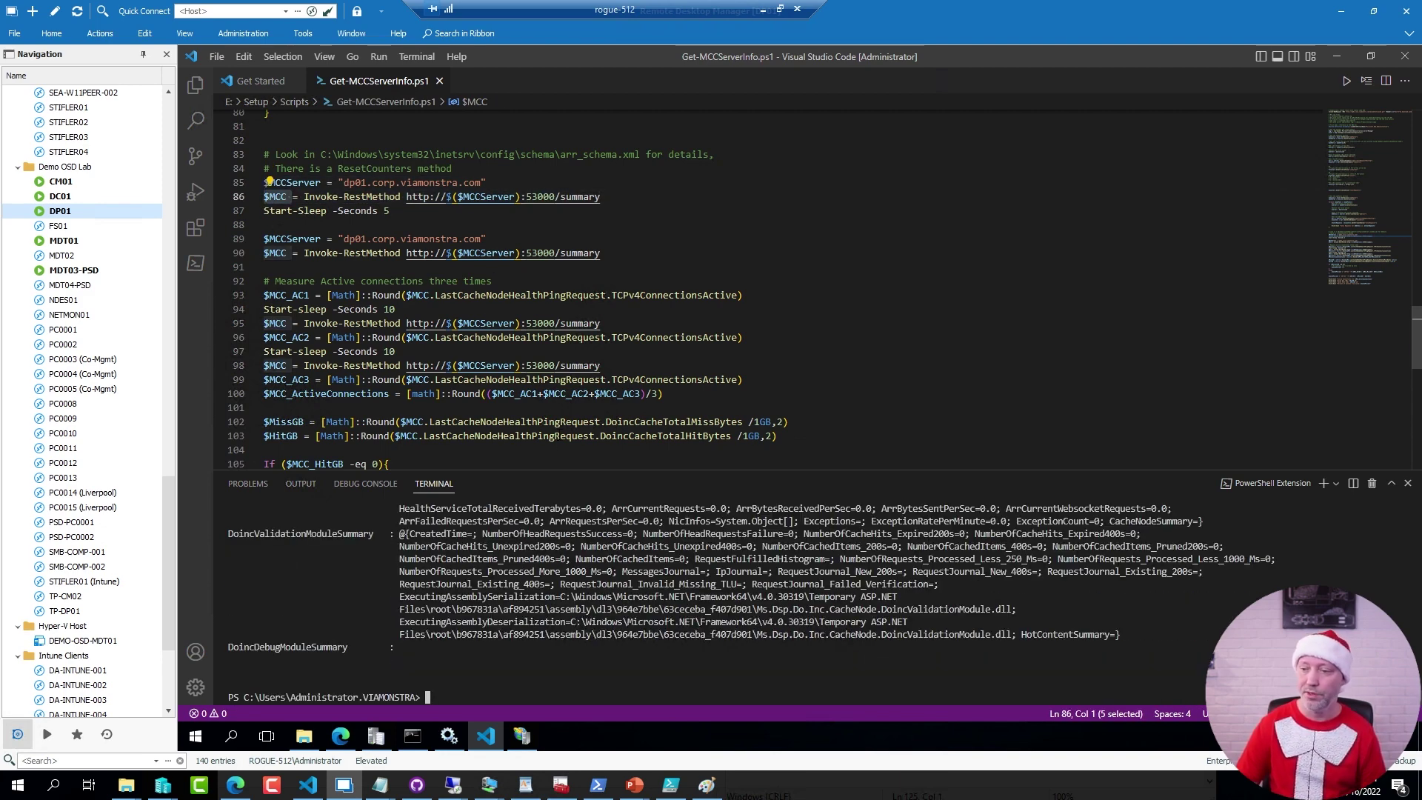
- Compute and print the active connections value $MCC_AC1 (4219)
left_click(359, 295)
key("F8")
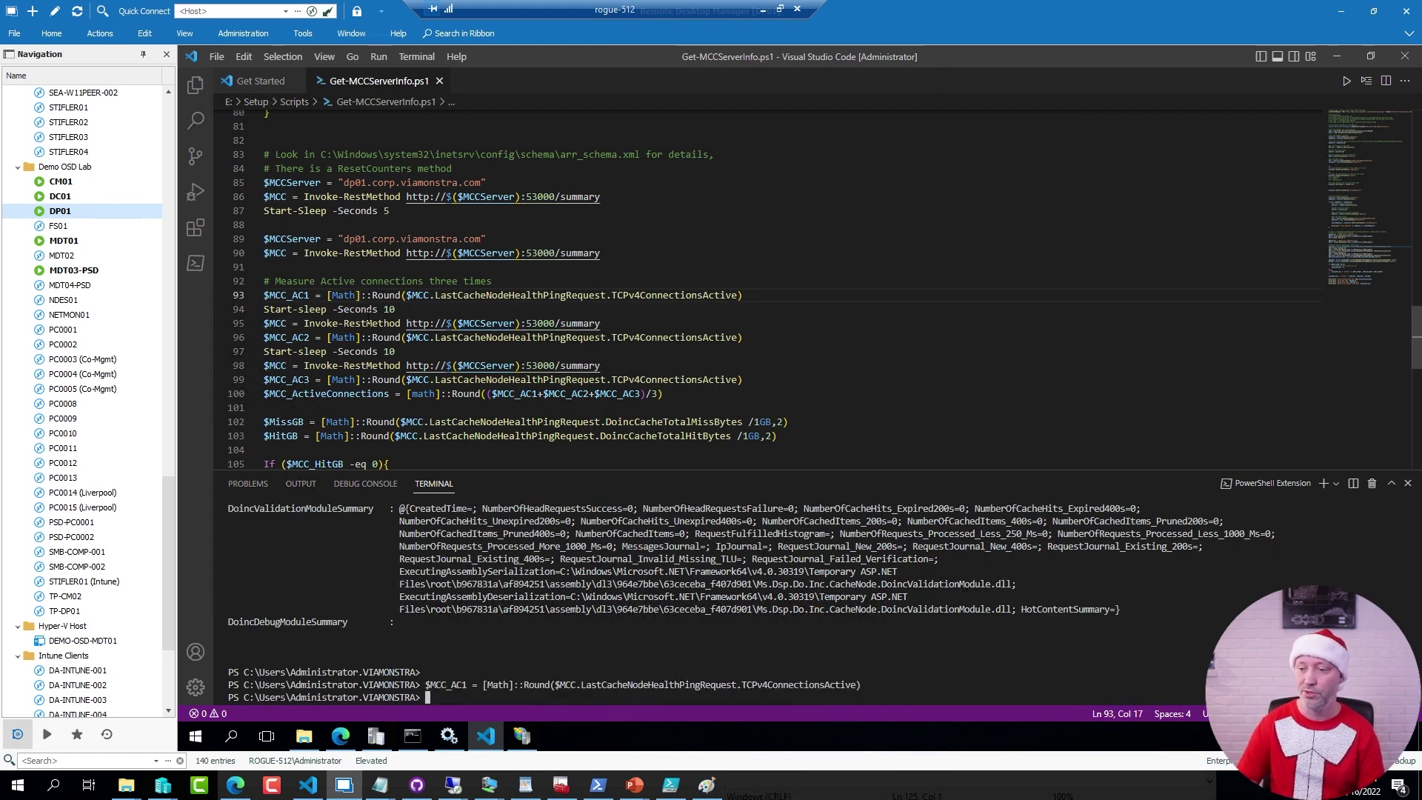
left_click_drag(310, 295, 264, 295)
key("F8")
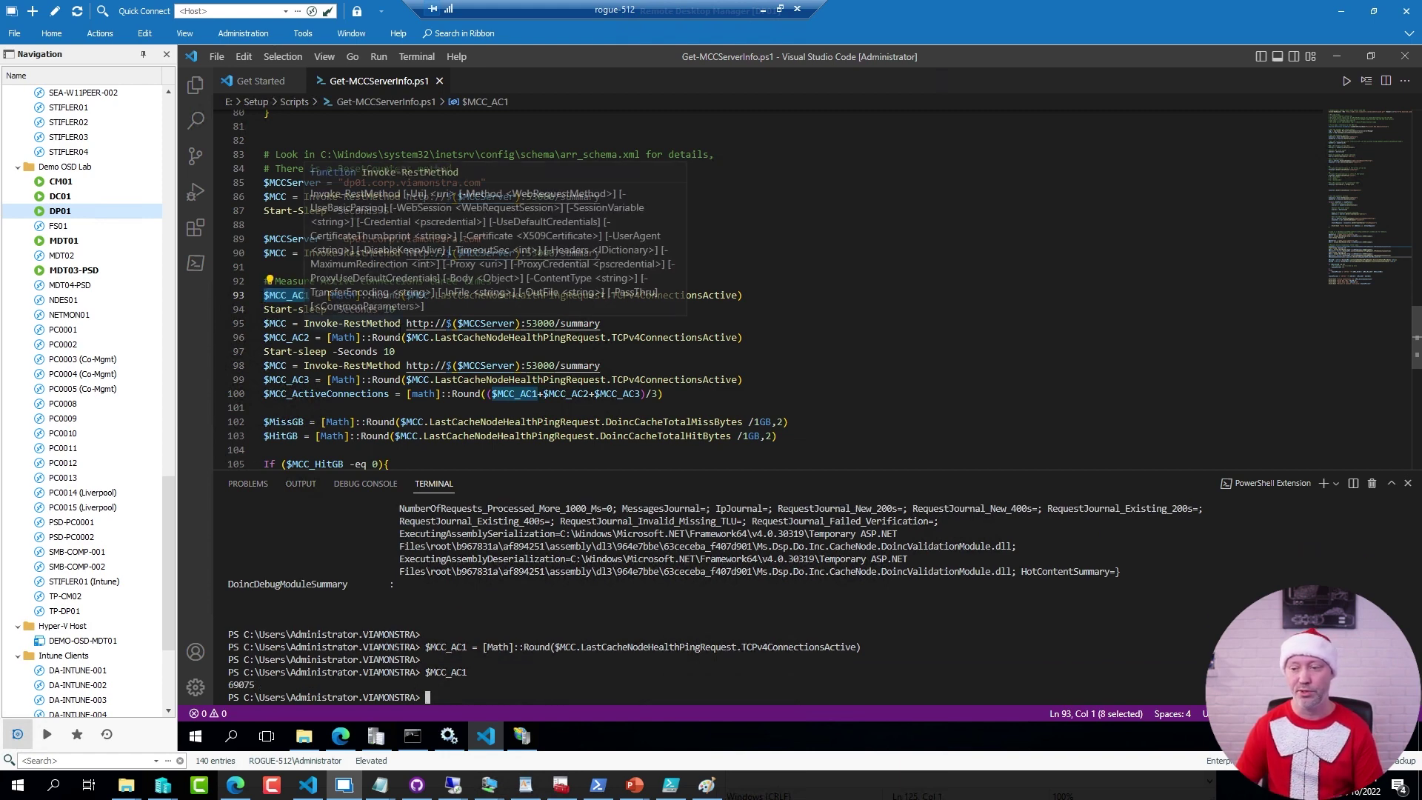
left_click(818, 300)
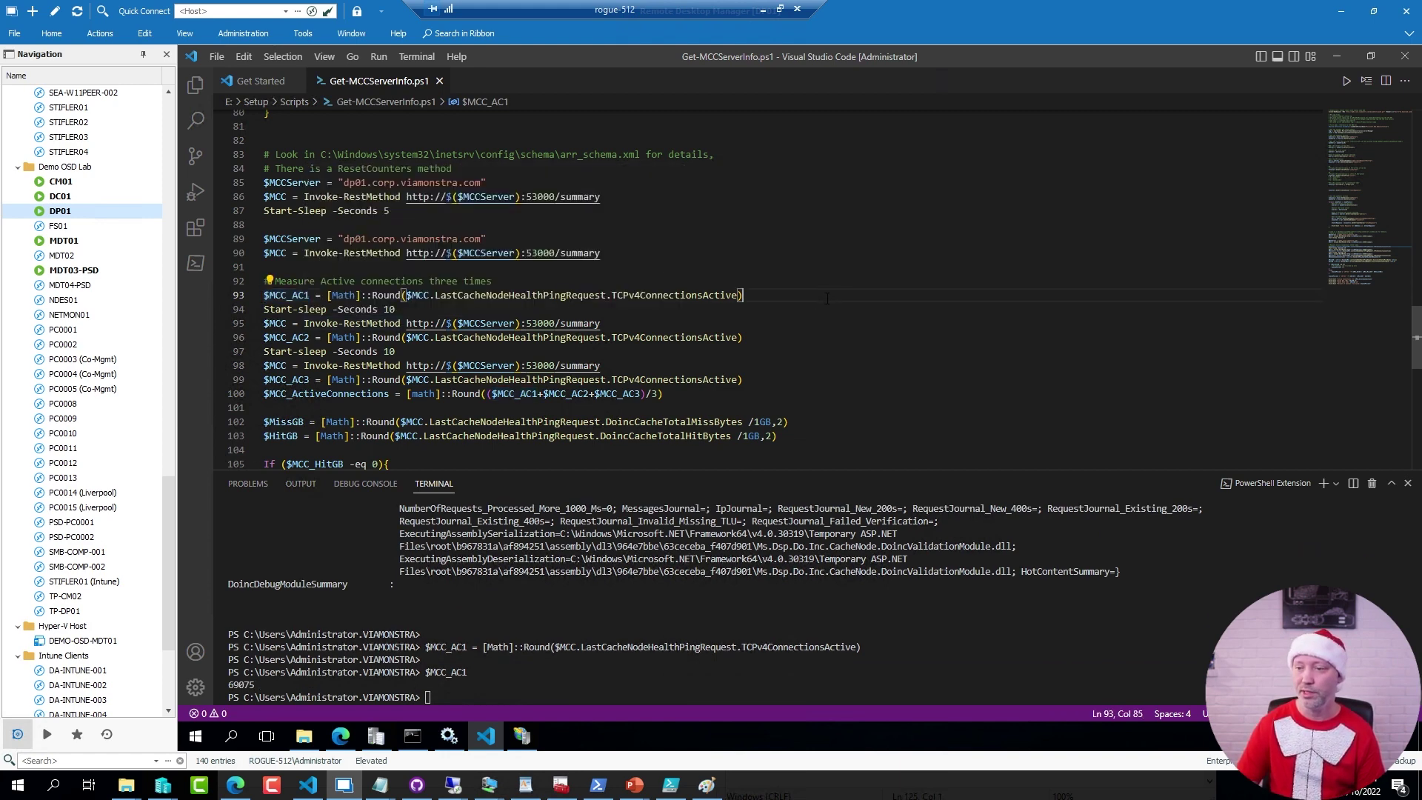
- Run the $MissGB/$HitGB lines and lines 113-118: 106.51 GB hits, 47.77 GB misses, 69.04% from cache
scroll(827, 298, "down", 2)
left_click_drag(778, 293, 254, 279)
key("F8")
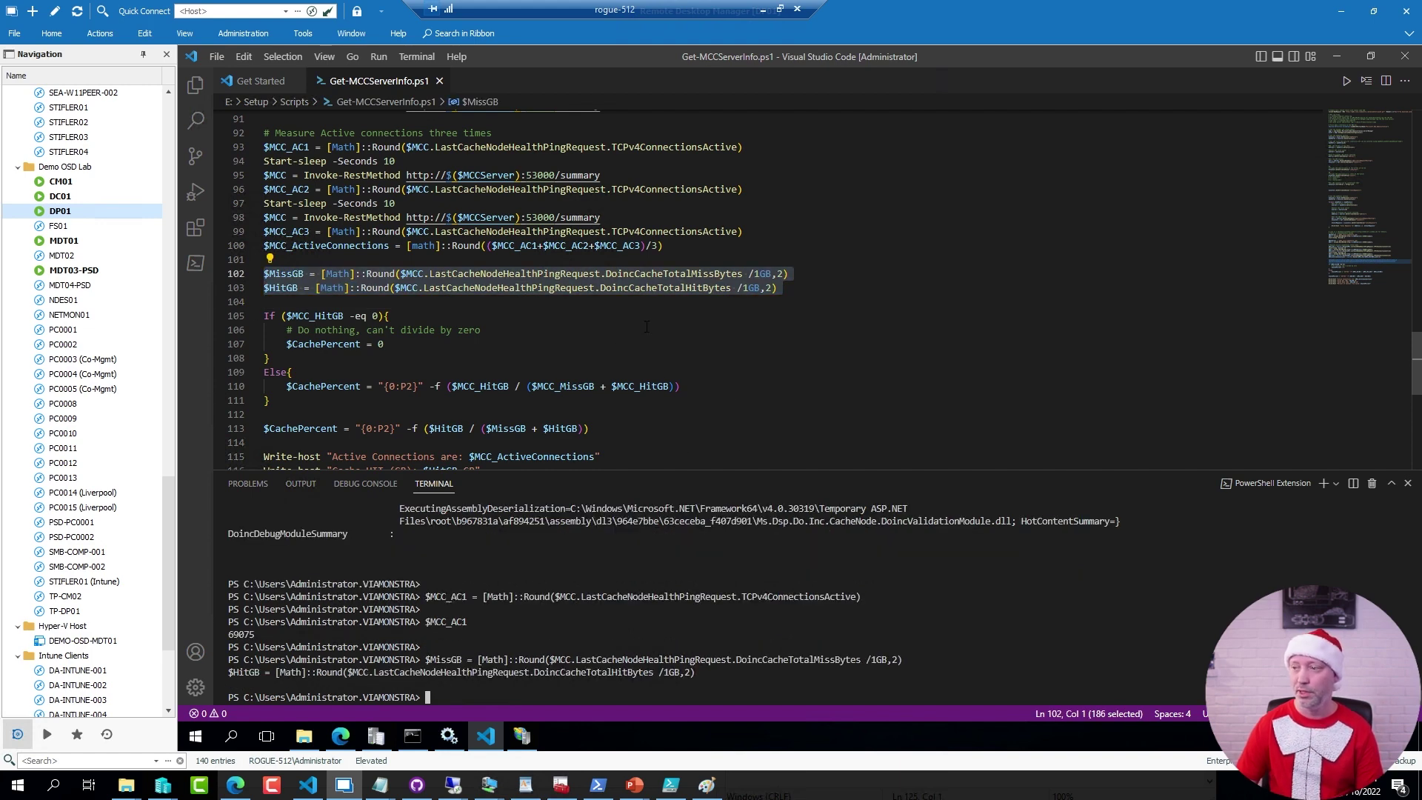
scroll(520, 343, "down", 3)
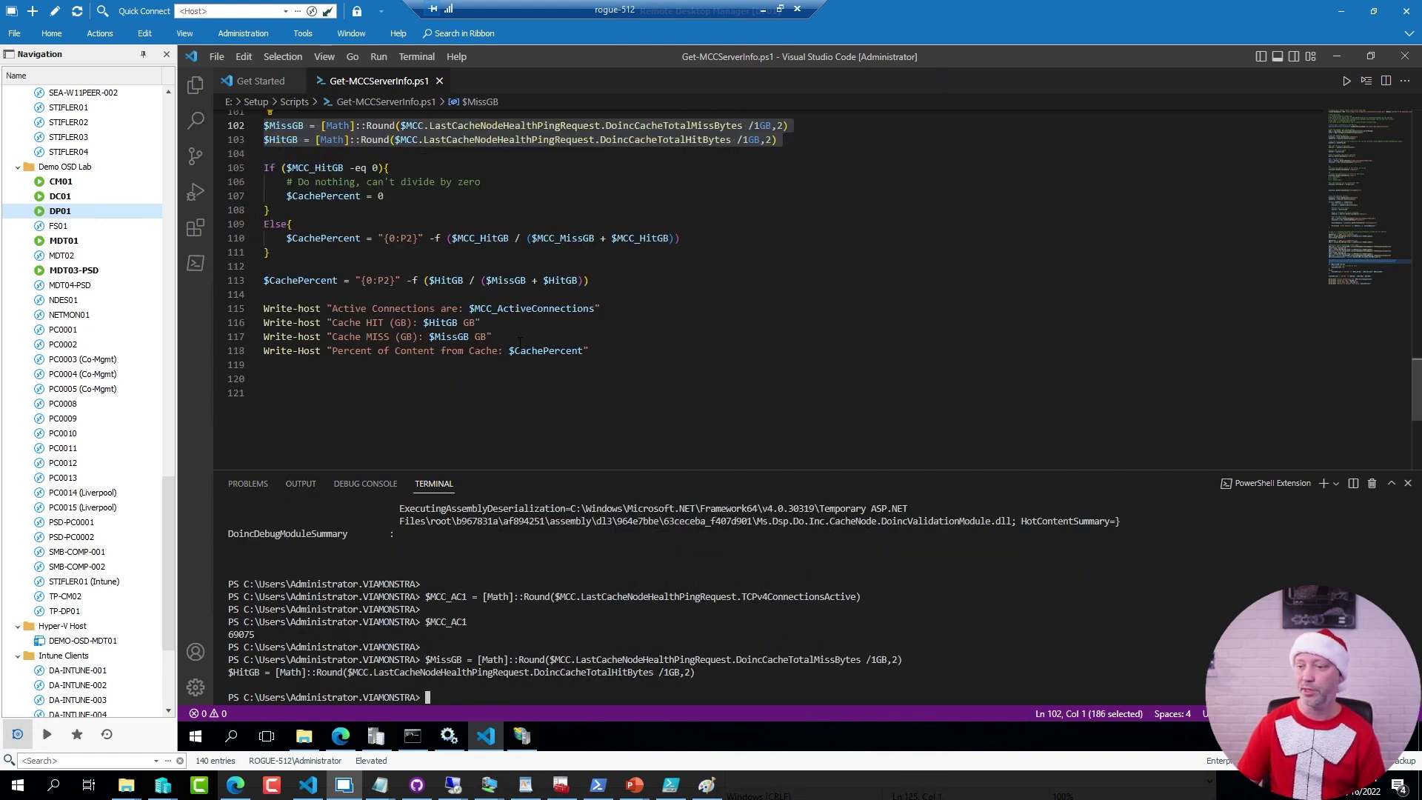
left_click_drag(614, 358, 264, 281)
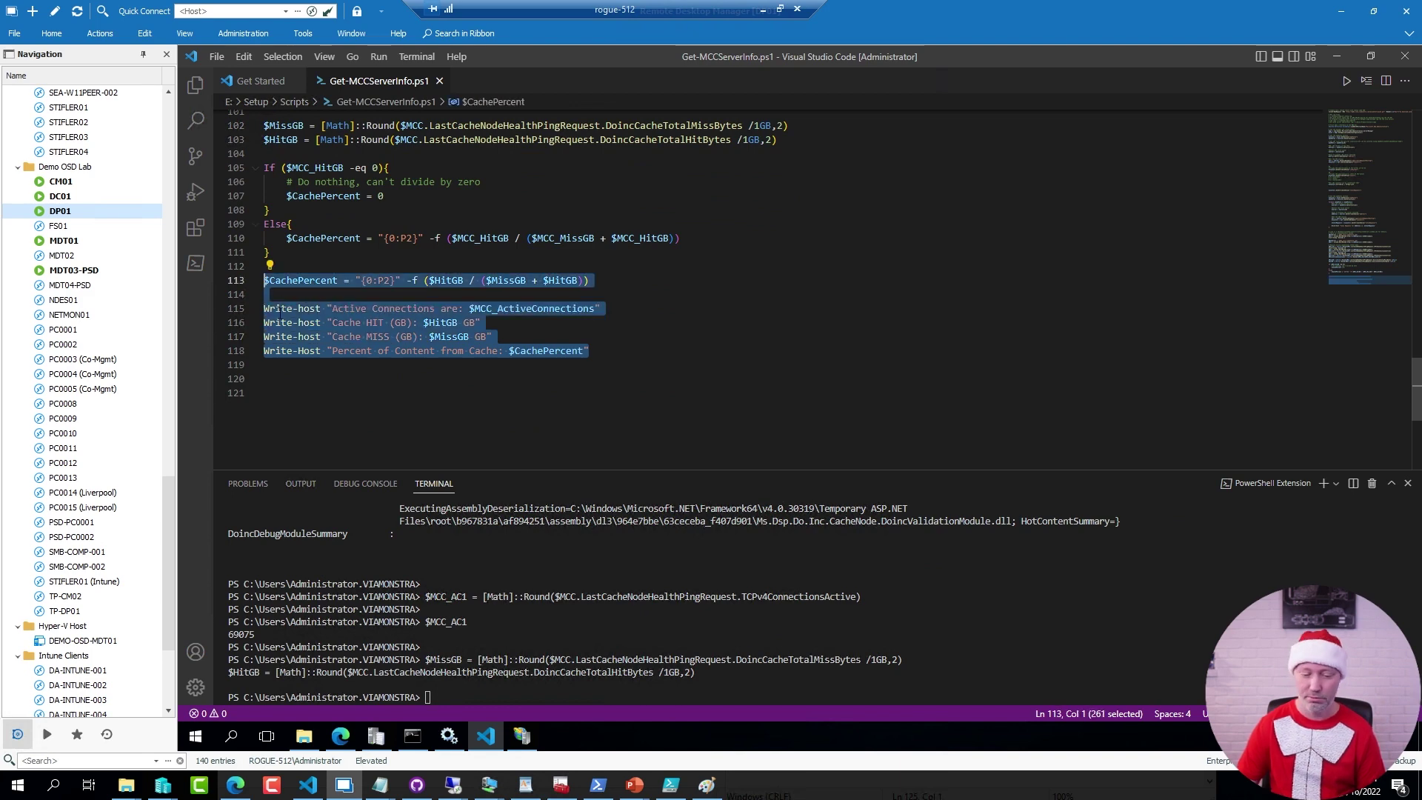
key("F8")
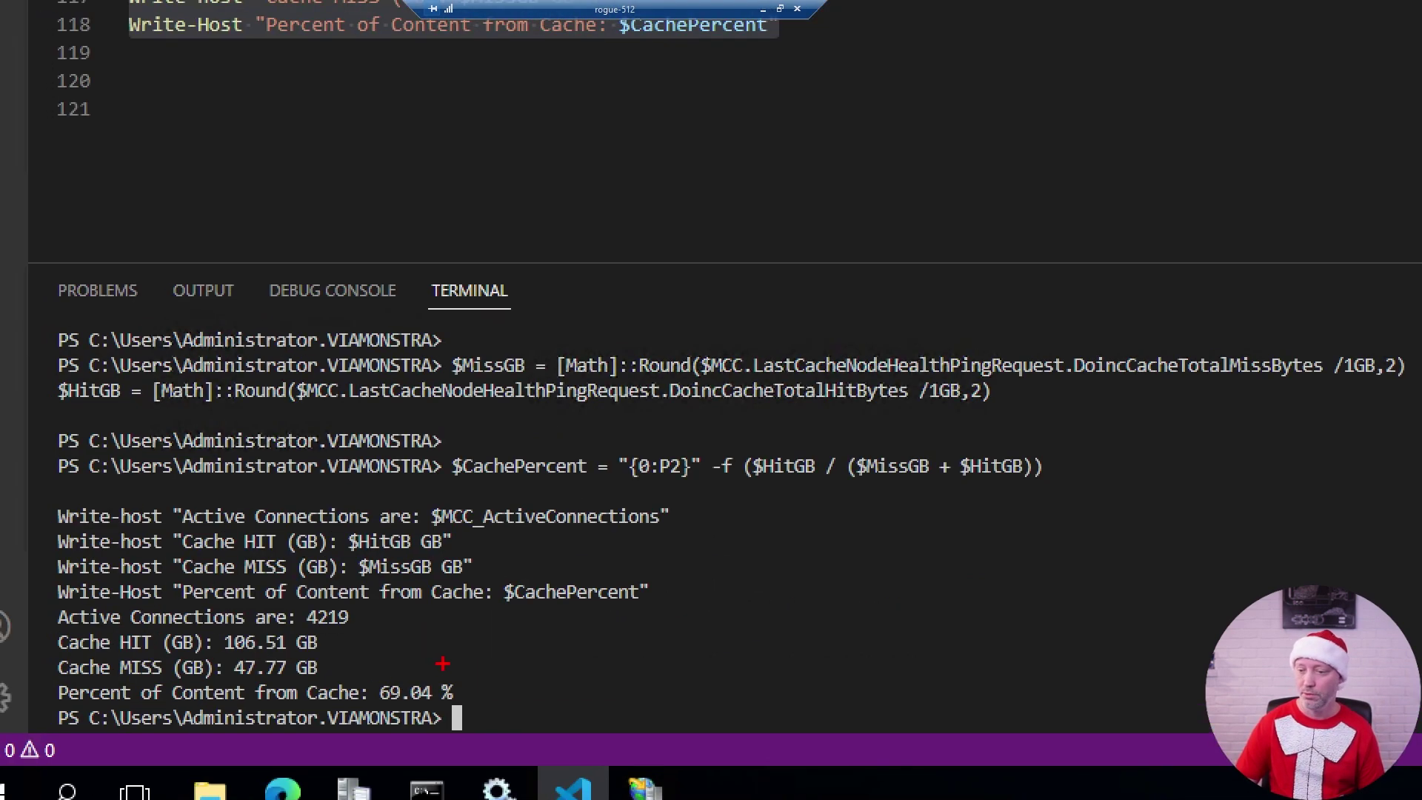
left_click_drag(319, 641, 402, 643)
left_click_drag(320, 664, 385, 663)
left_click_drag(469, 692, 661, 672)
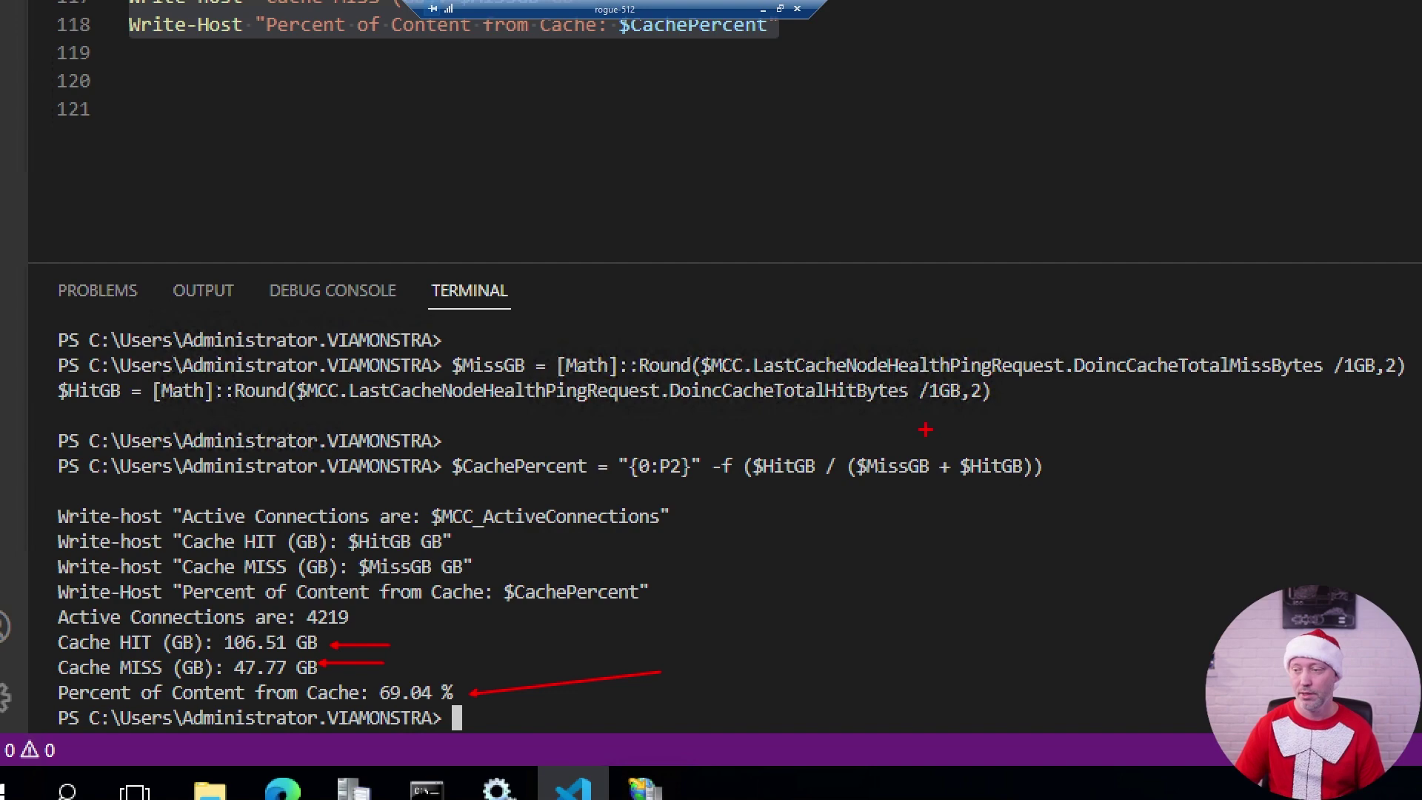
key("Escape")
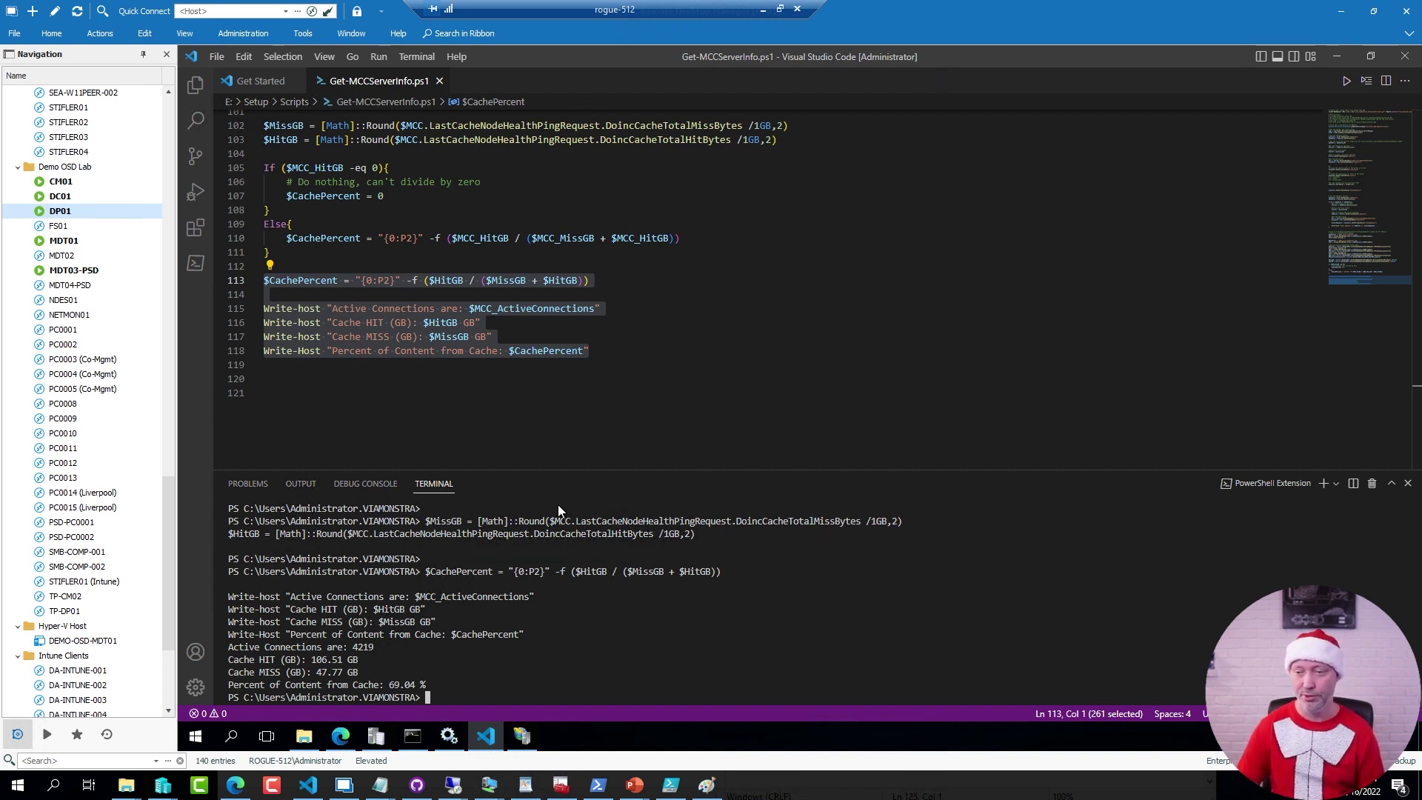
- Review Delivery Optimization Settings on CM01, confirming Connected Cache download is Yes, and cancel unchanged
left_click(66, 183)
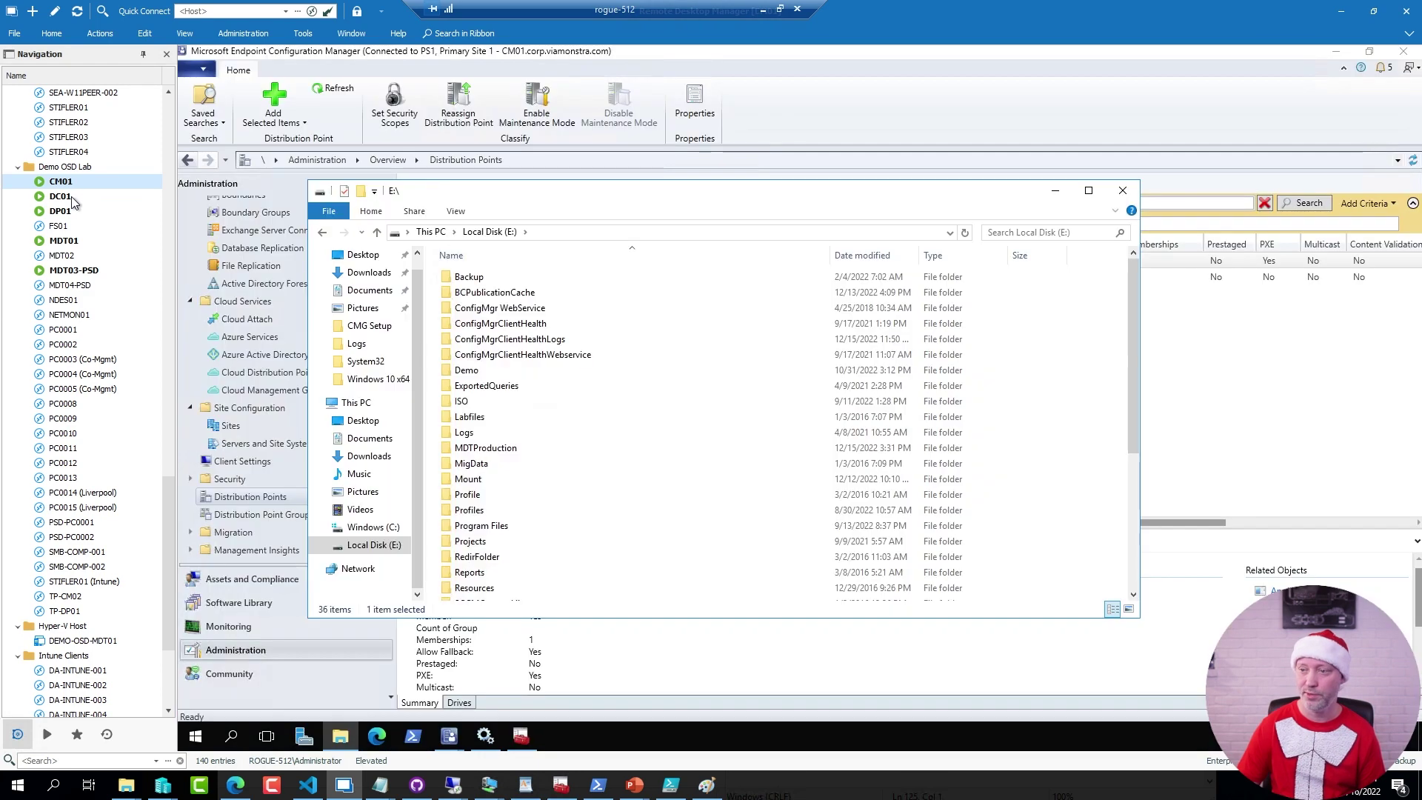
left_click(244, 686)
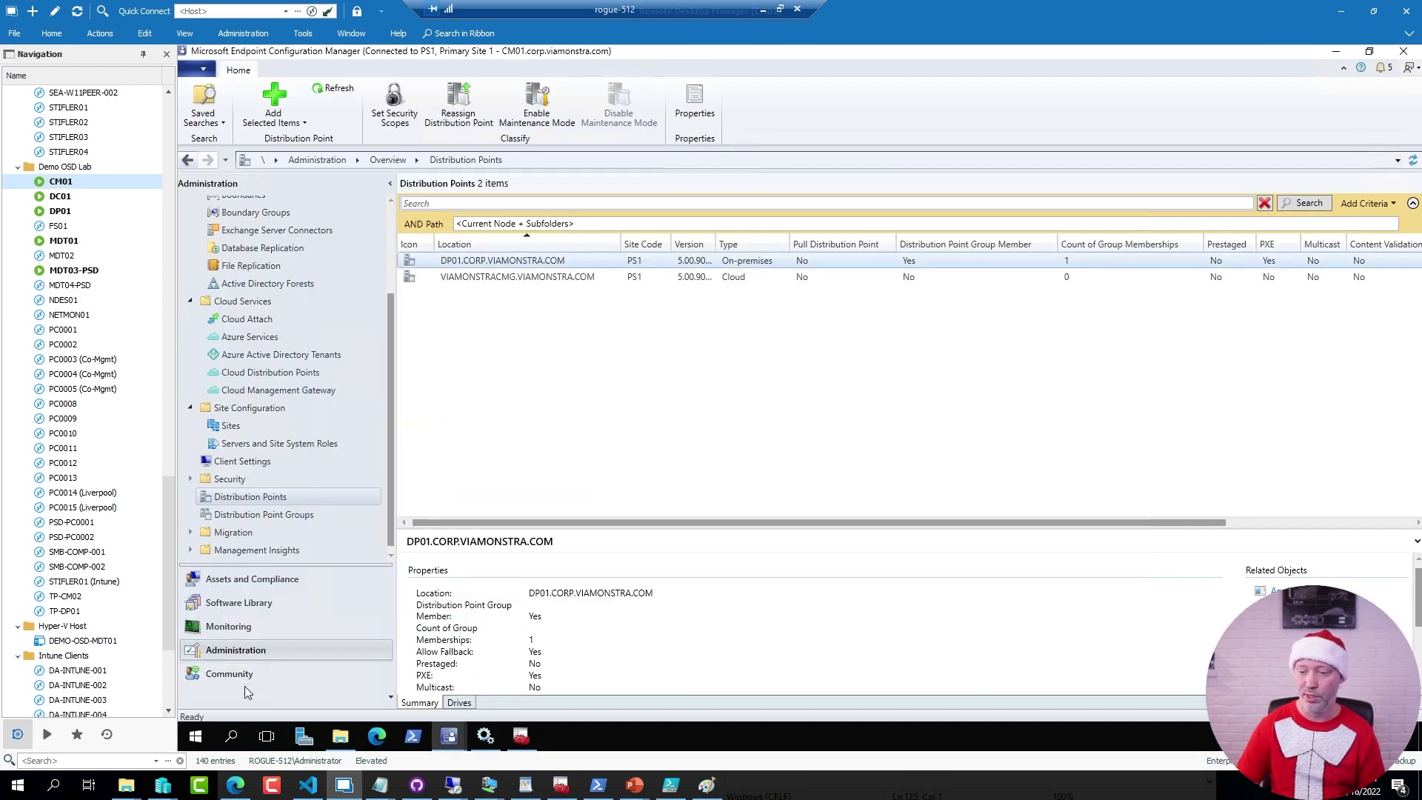
left_click(250, 463)
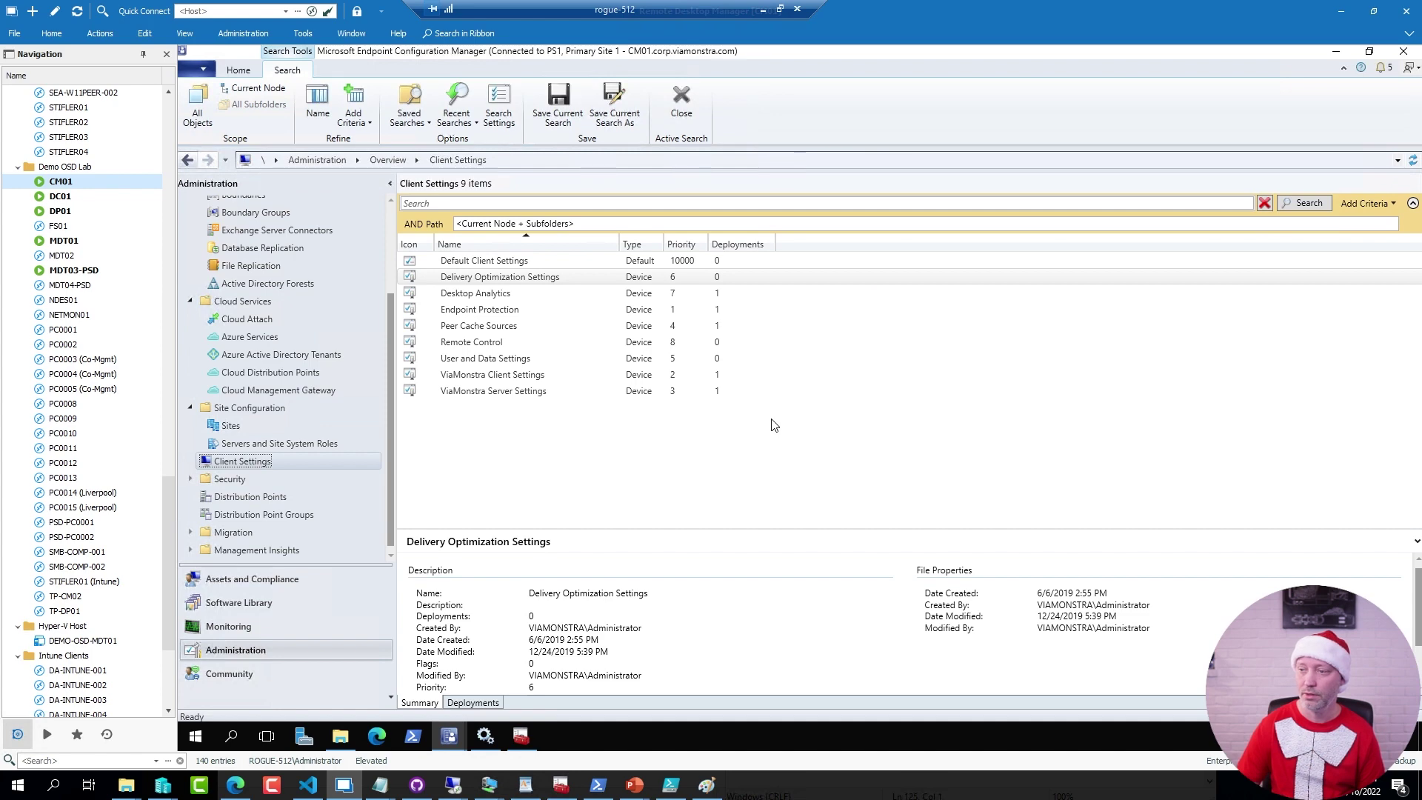
right_click(514, 276)
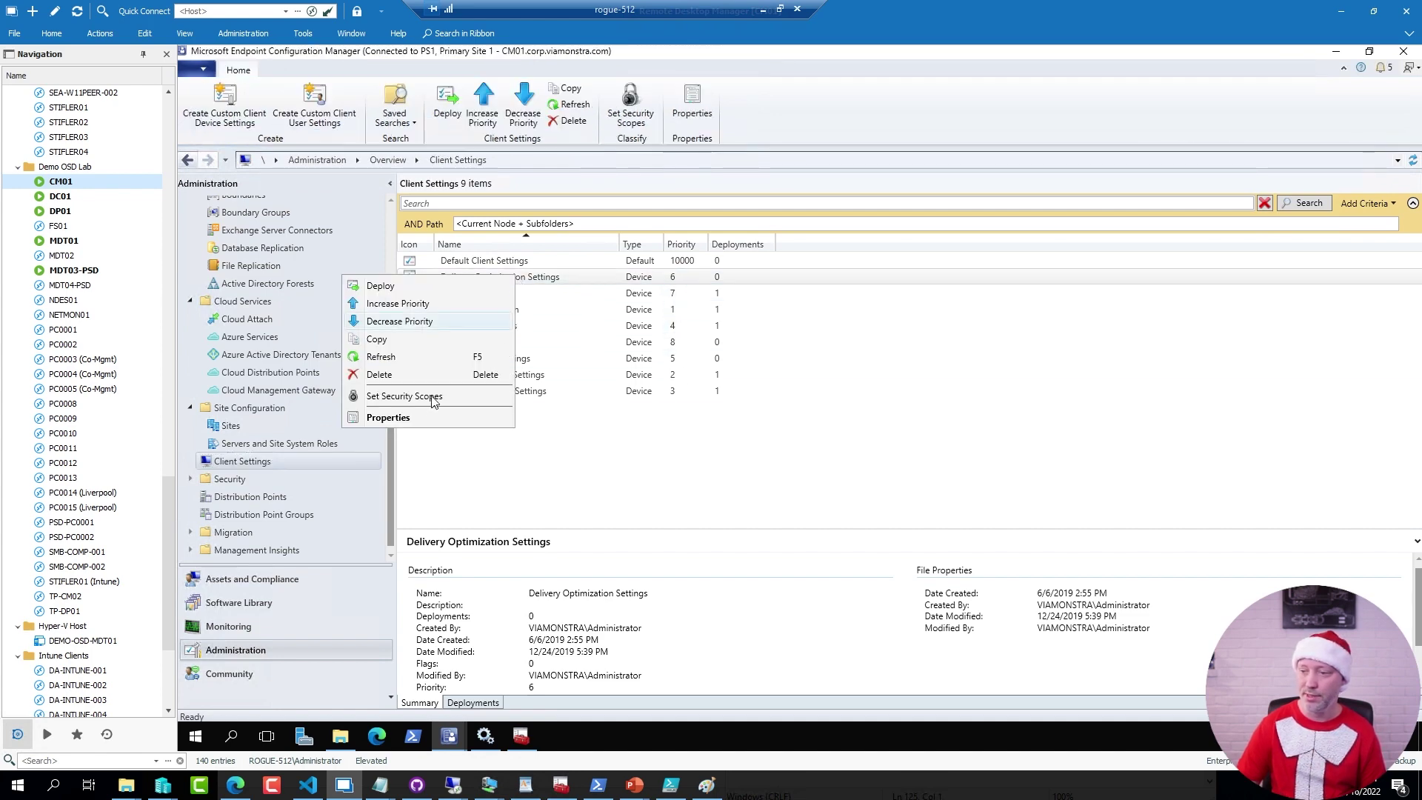
left_click(388, 418)
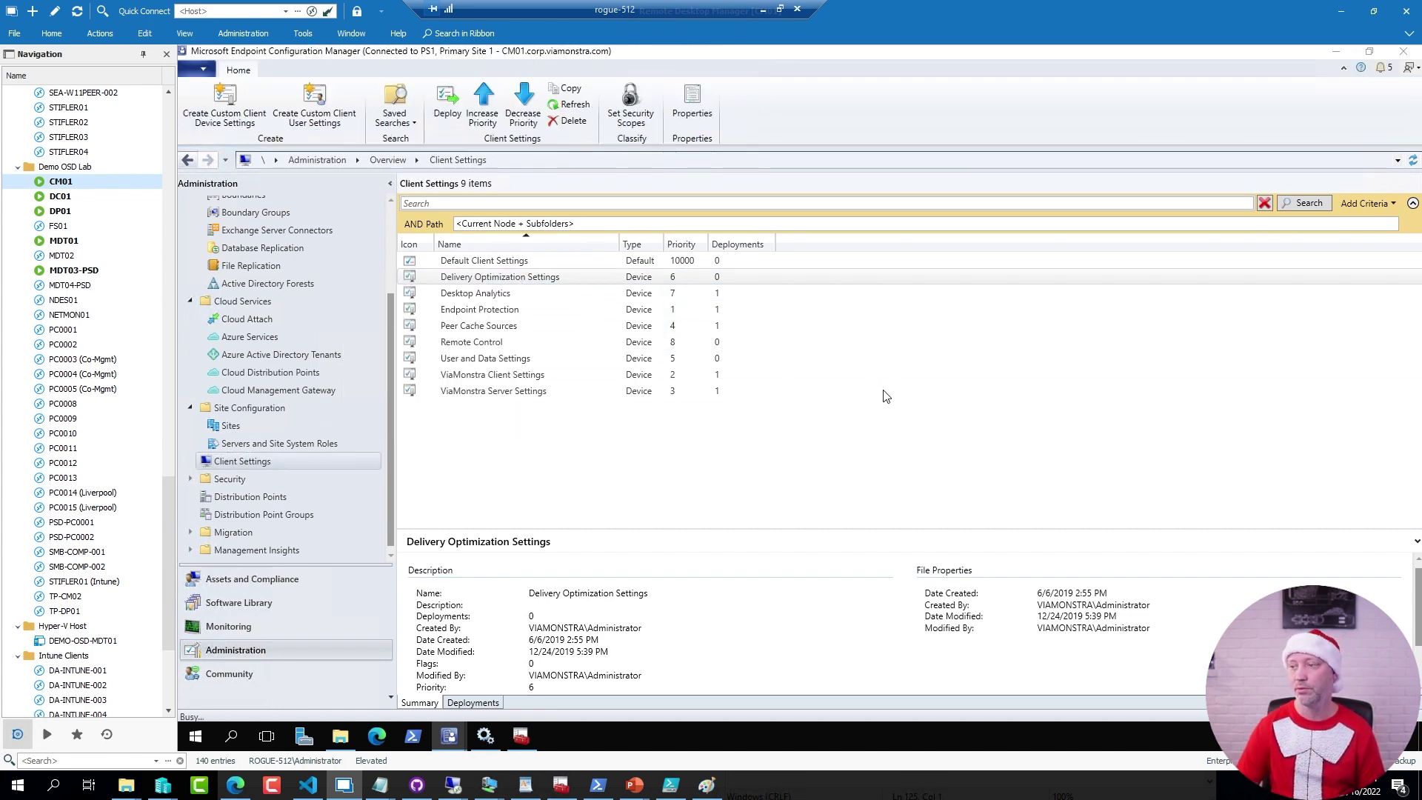
left_click(589, 192)
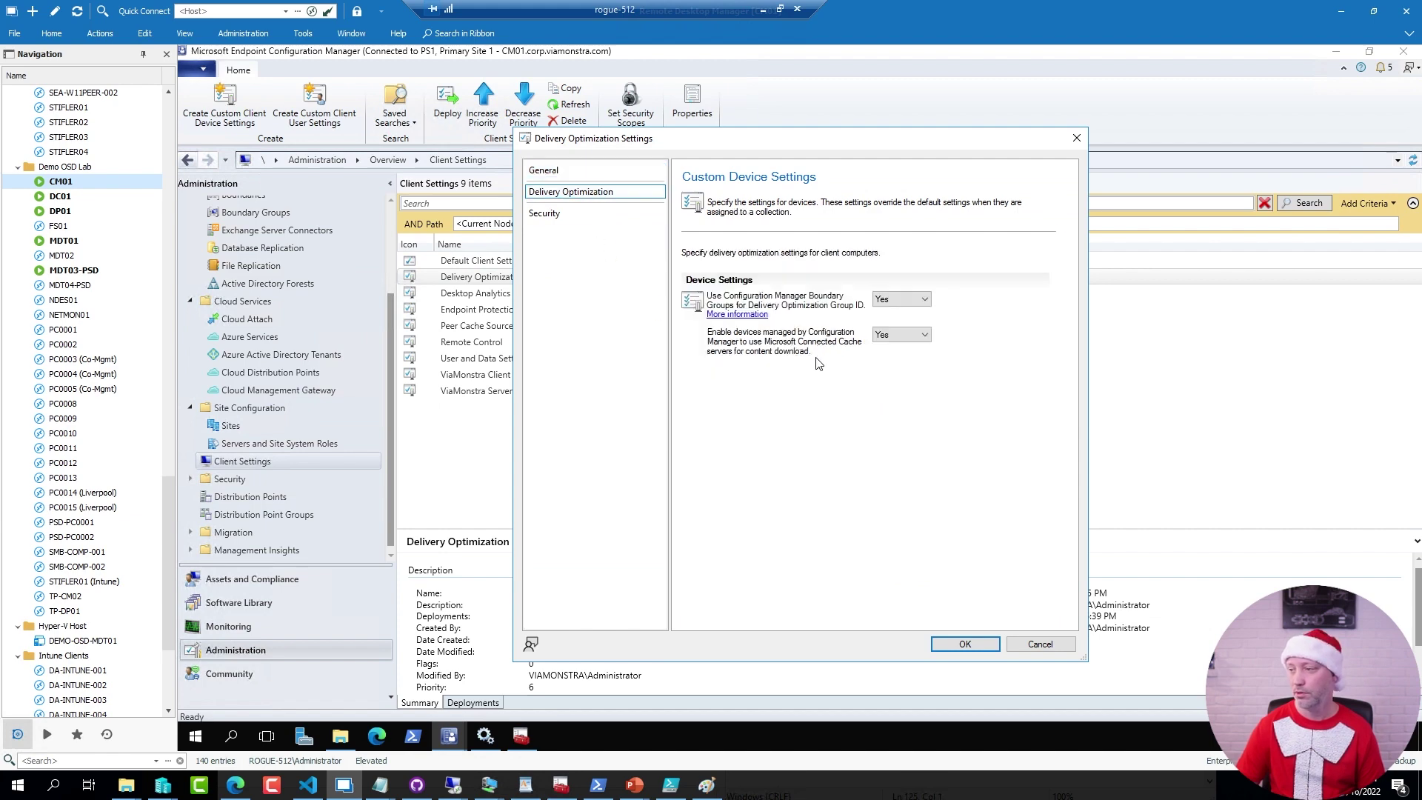
key("ctrl+1")
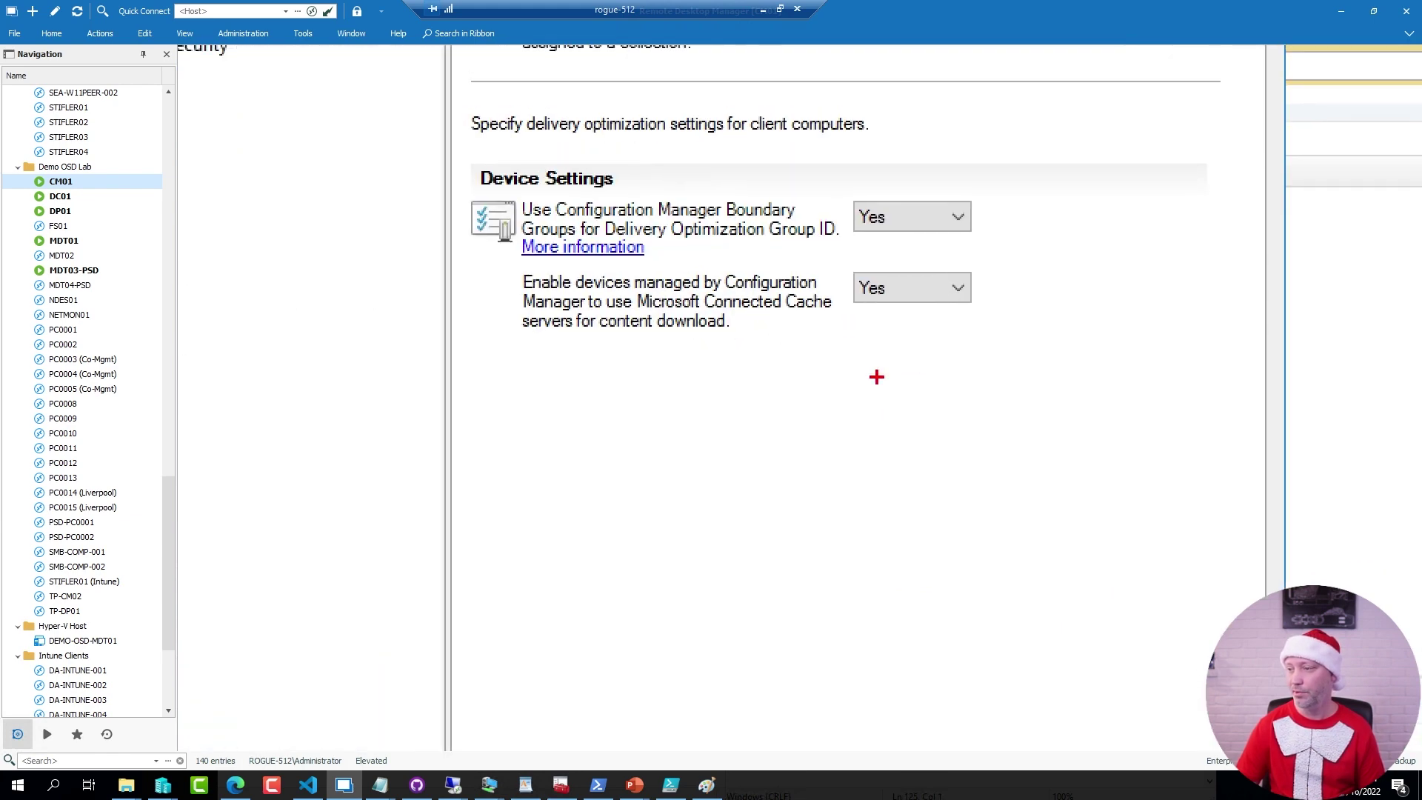
mouse_move(461, 252)
left_mouse_down()
mouse_move(837, 317)
mouse_move(988, 368)
left_mouse_up()
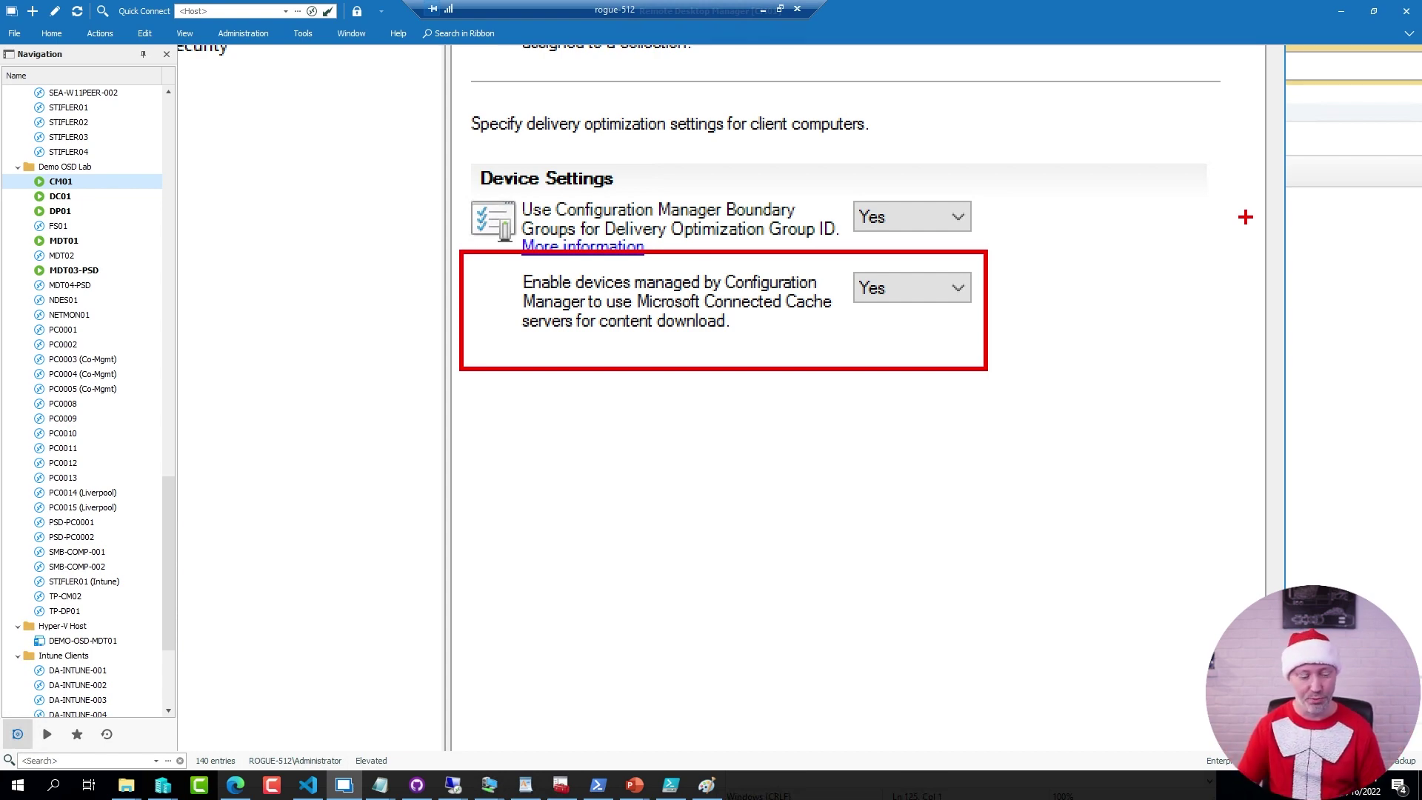
key("Escape")
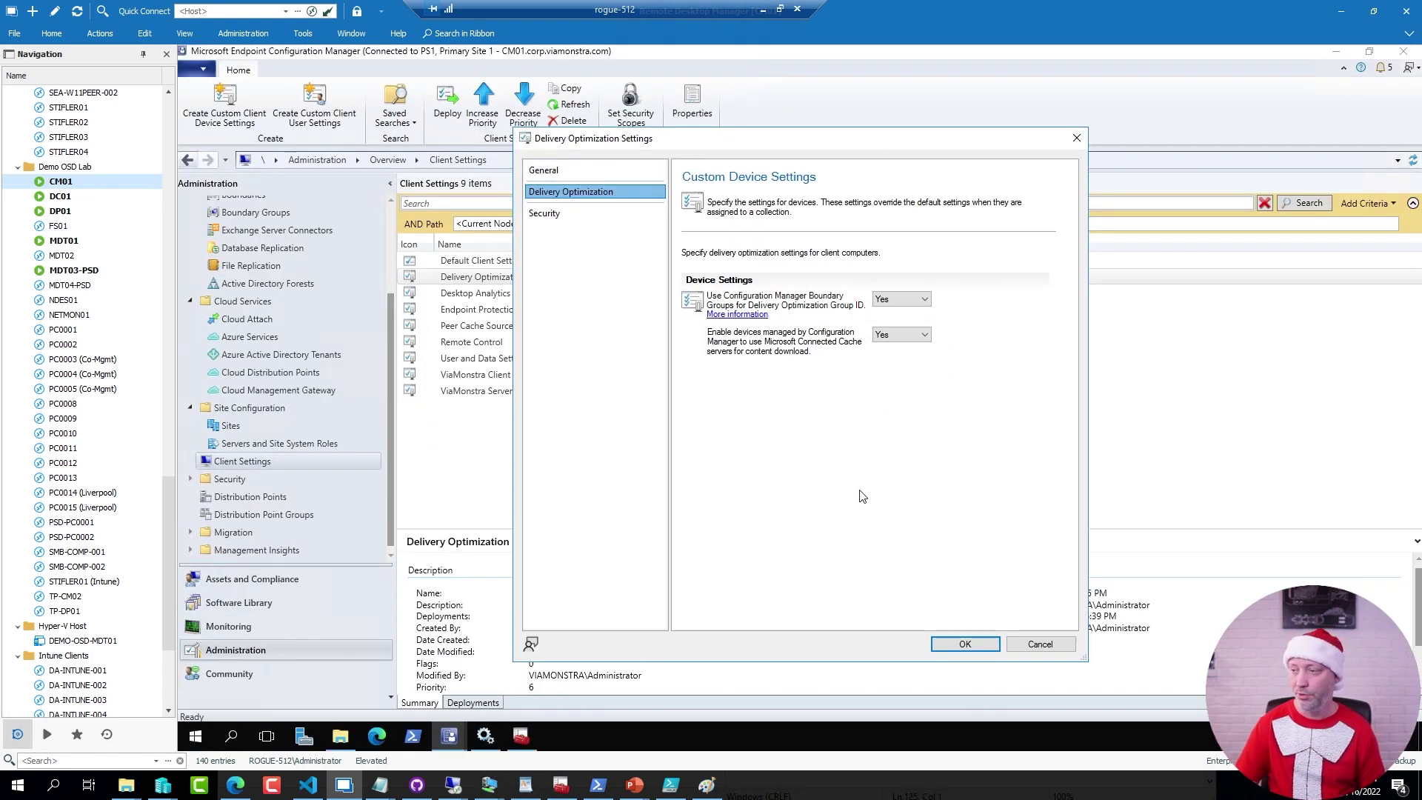
left_click(1050, 649)
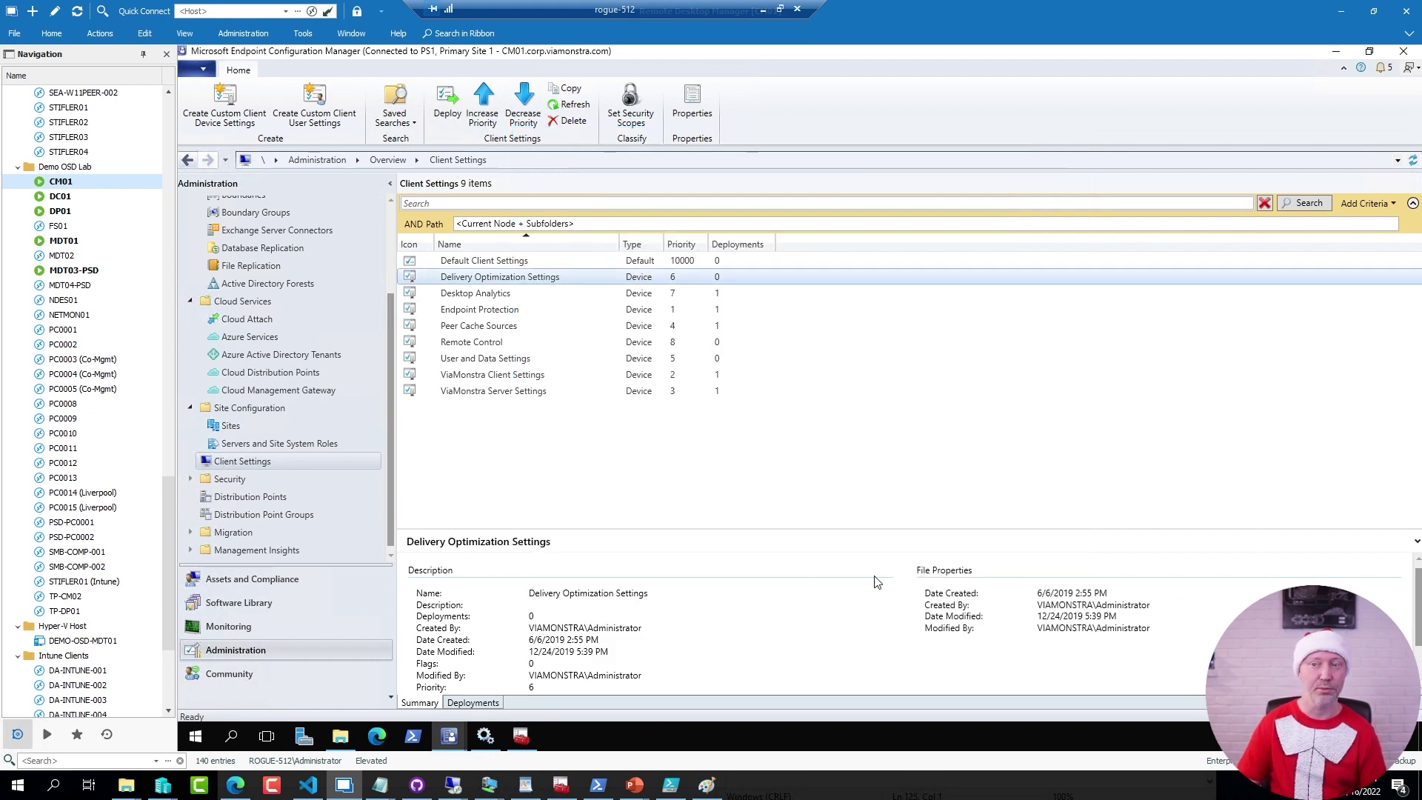
left_click(71, 197)
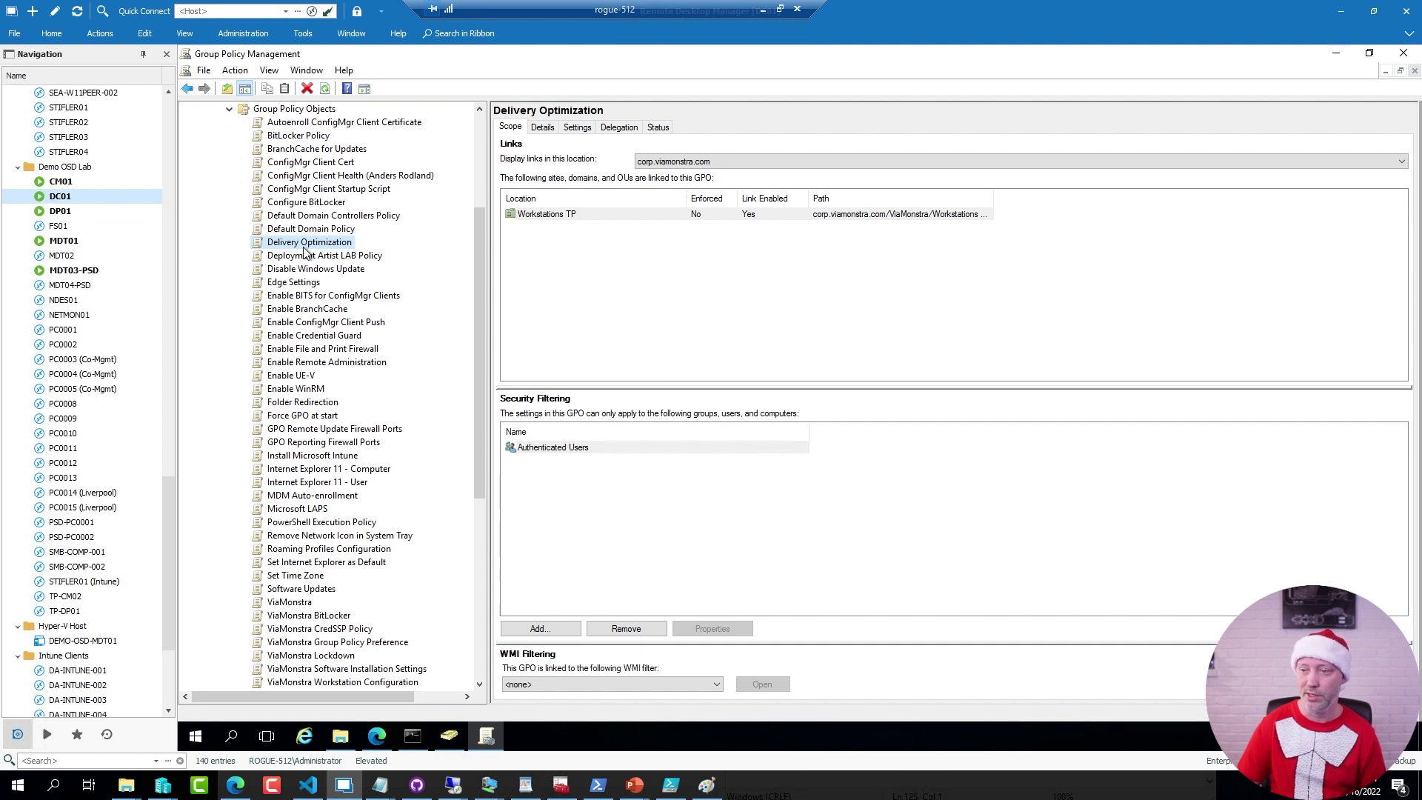
- Edit the Delivery Optimization GPO and list its 27 Delivery Optimization policies with their states
right_click(308, 247)
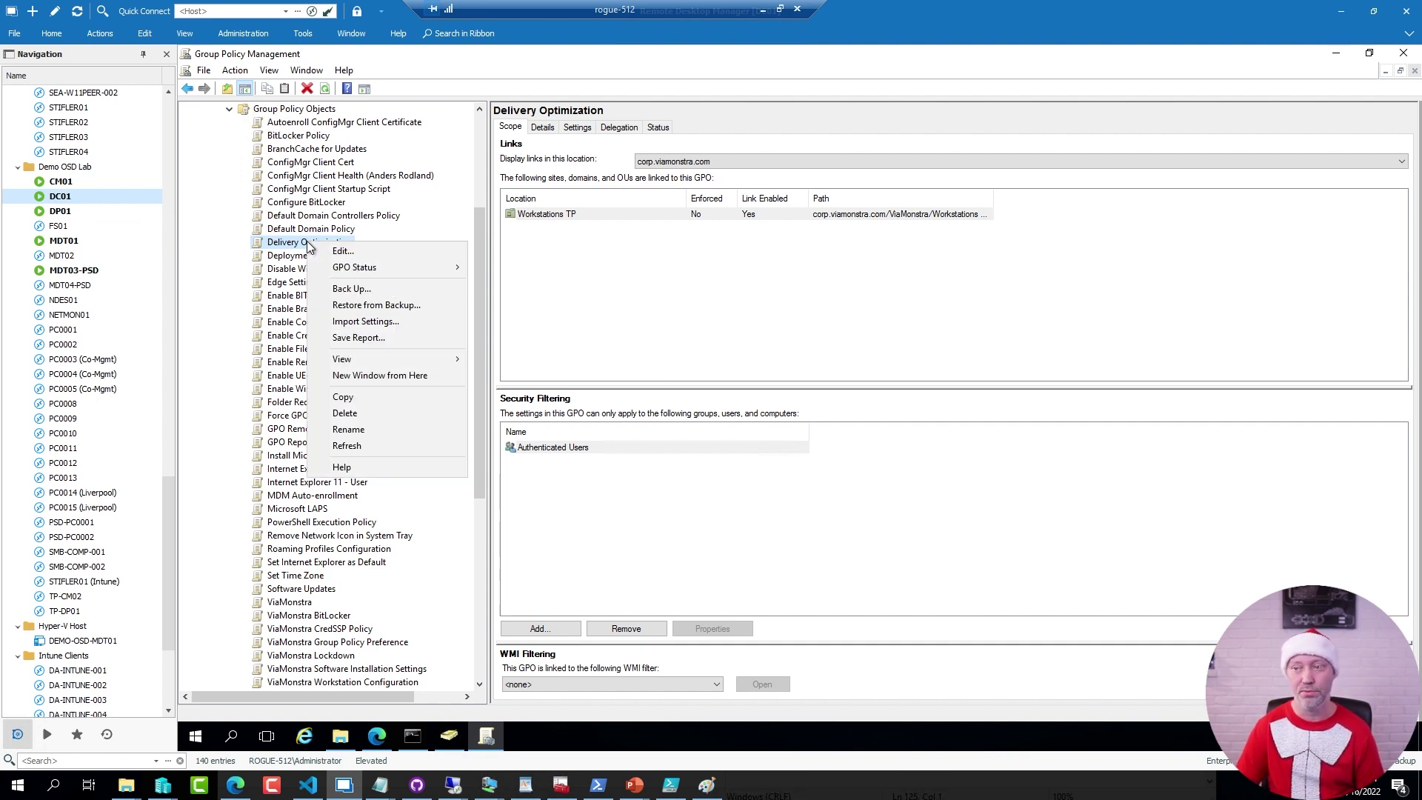
left_click(341, 254)
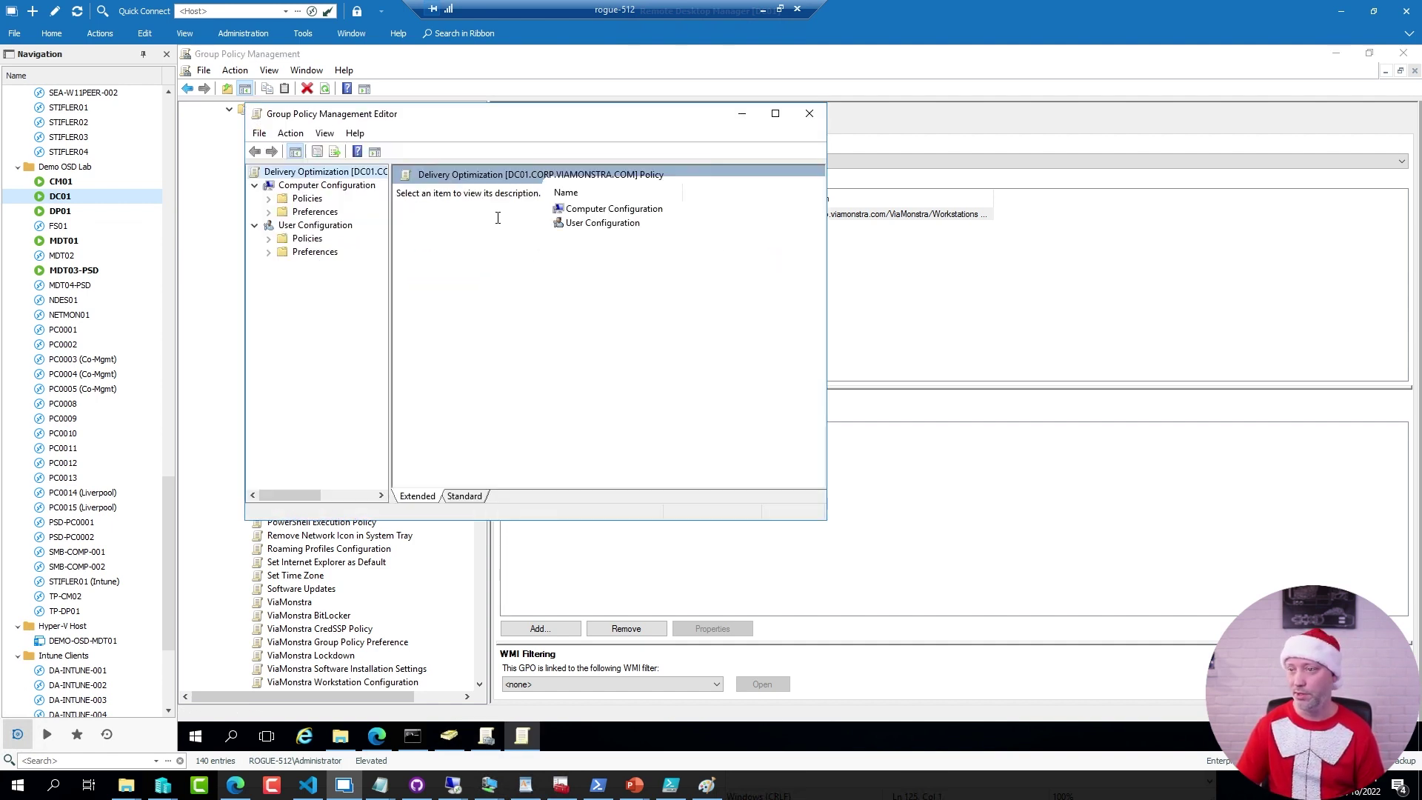
left_click(269, 199)
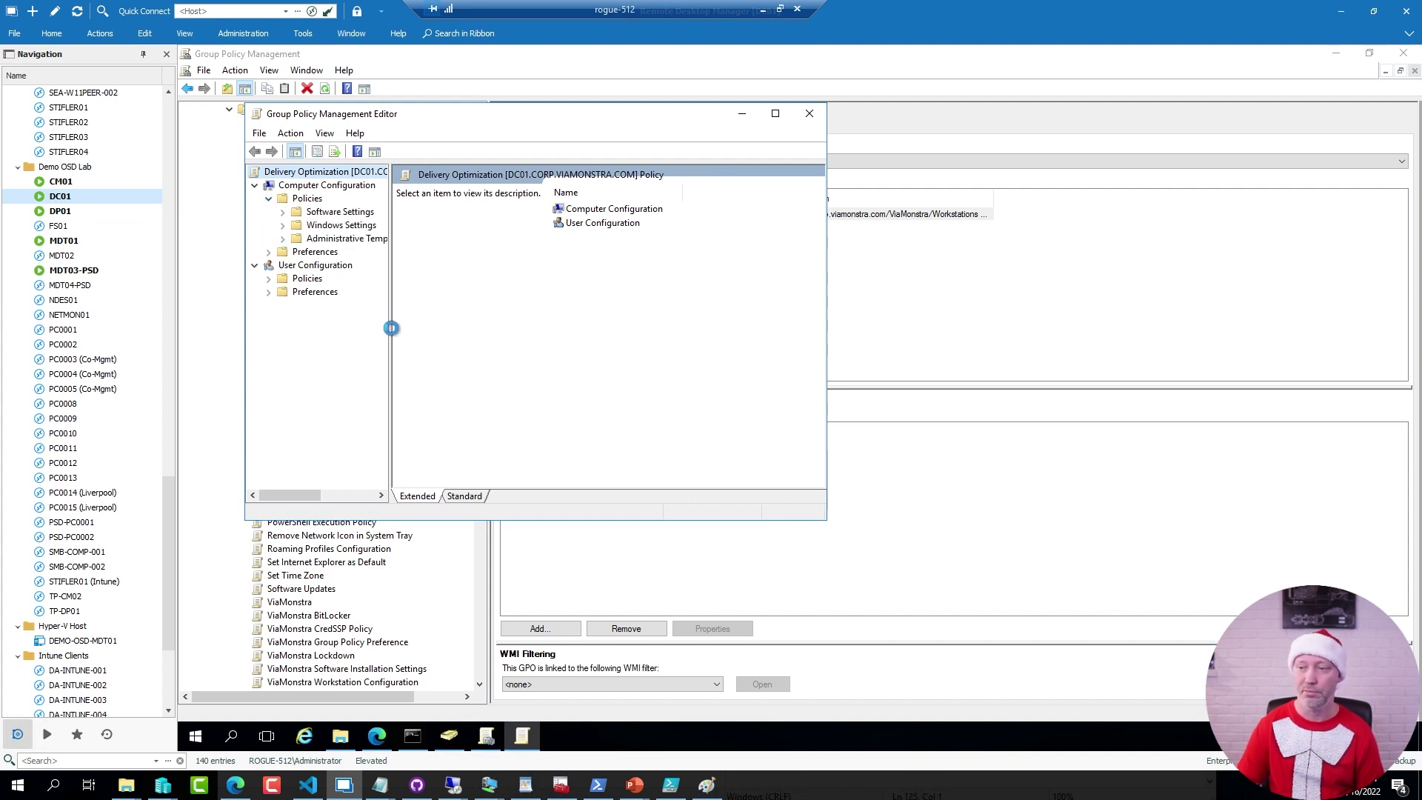
left_click(297, 345)
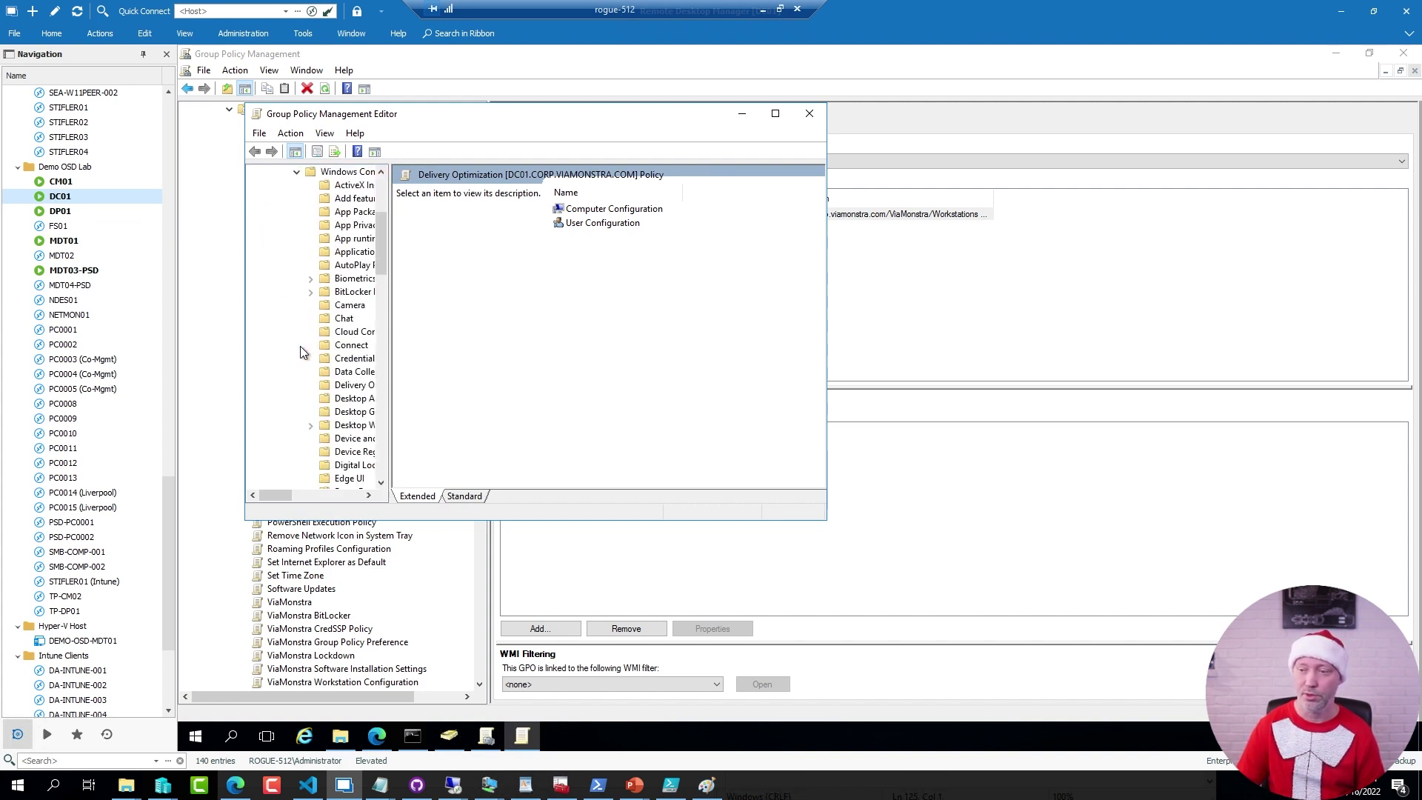
left_click_drag(391, 375, 500, 378)
left_click(376, 385)
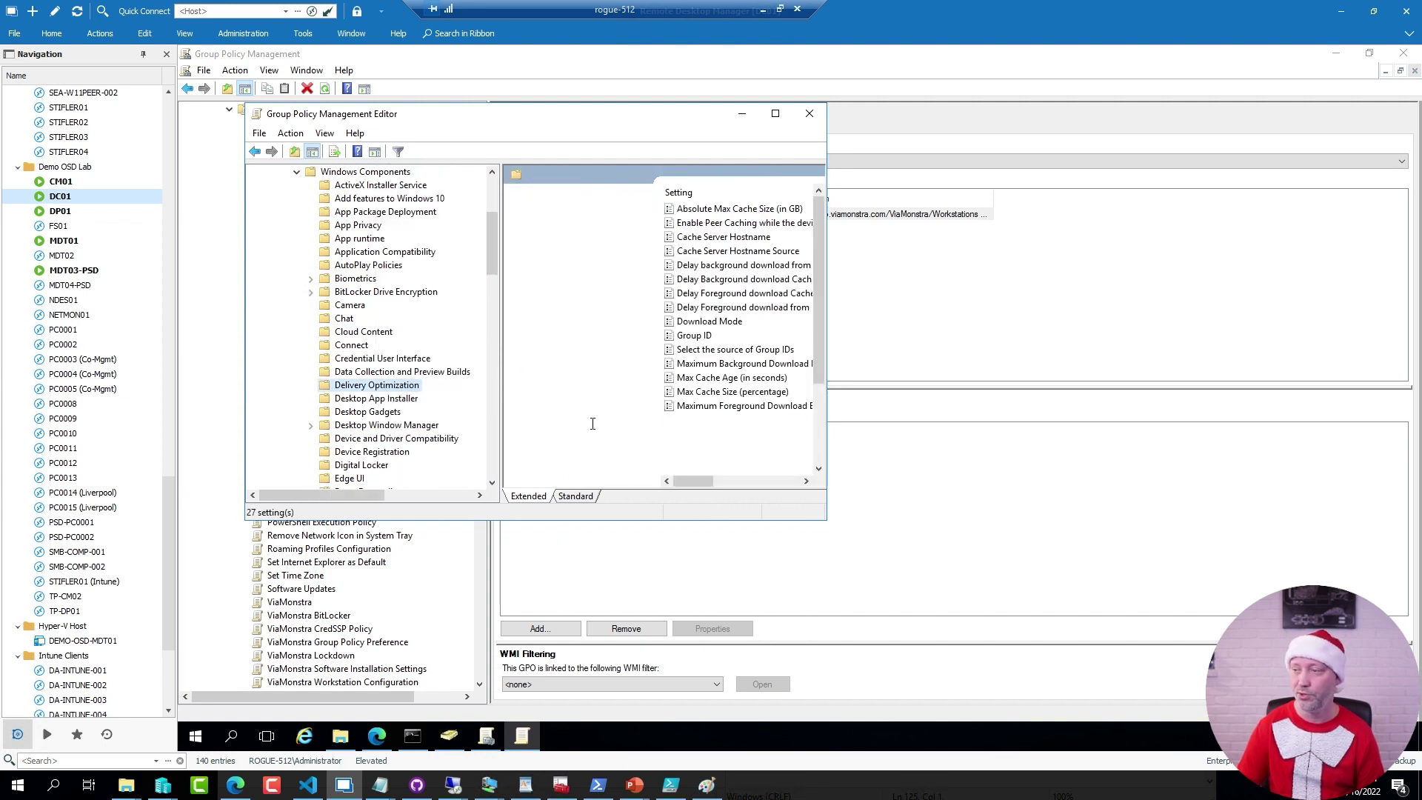
left_click_drag(827, 525, 1305, 659)
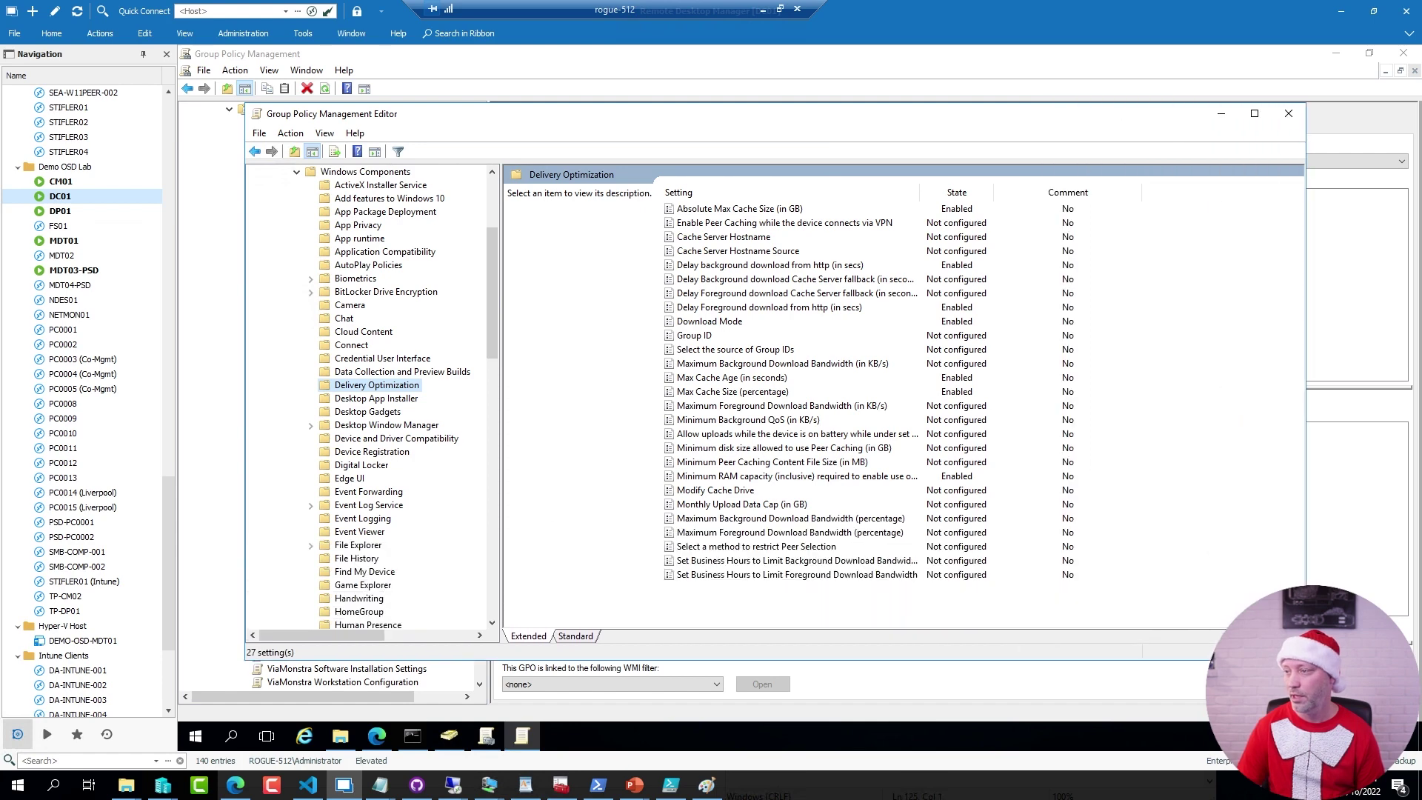
- Check Cache Server Hostname unchanged and read the Cache Server Hostname Source options (DNS-SD, DHCP Option 235)
double_click(743, 238)
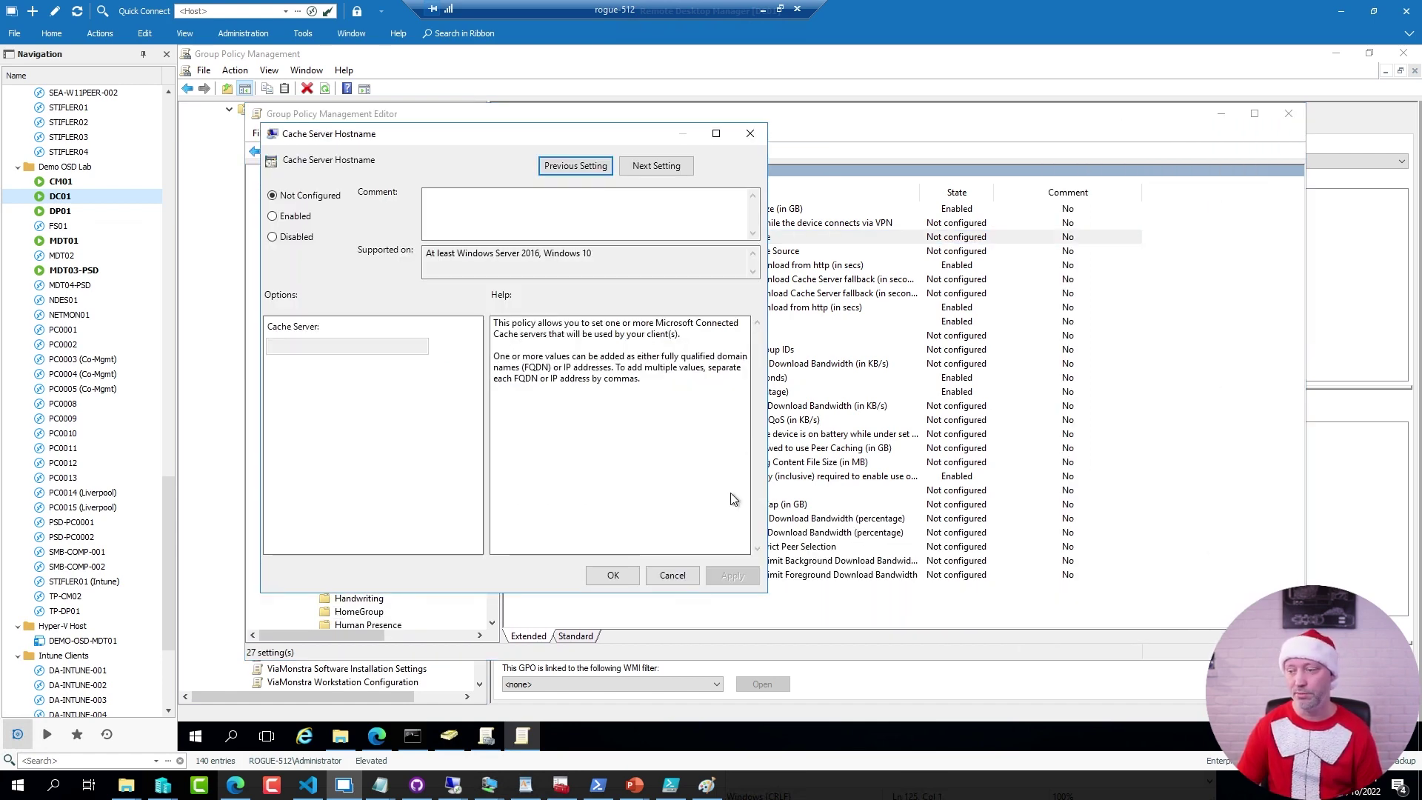
left_click(681, 577)
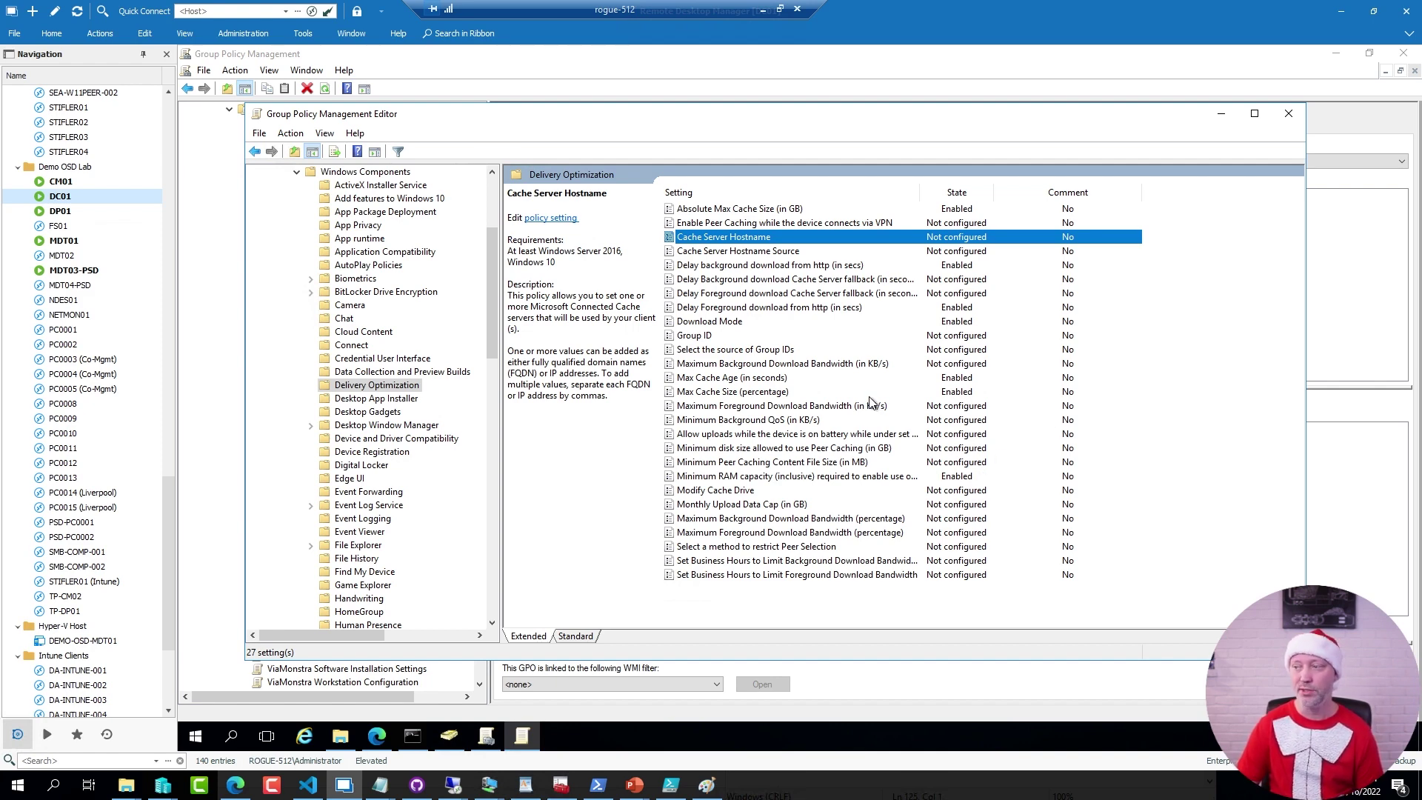
left_click(767, 254)
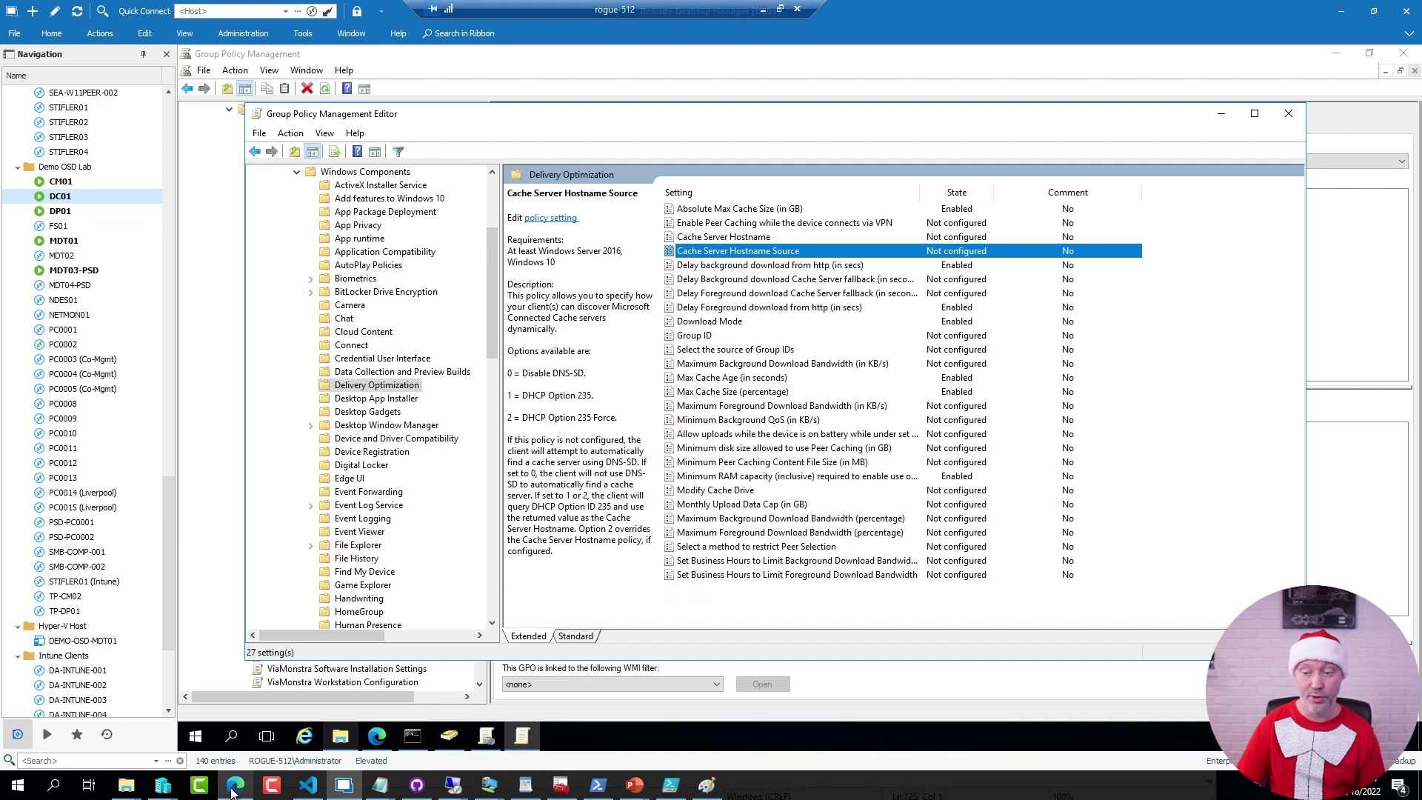
- Read the 'Delivery Optimization with Intune and Microsoft Connected Cache (MCC)' blog down to its DO log screenshots
mouse_move(232, 792)
left_click(235, 719)
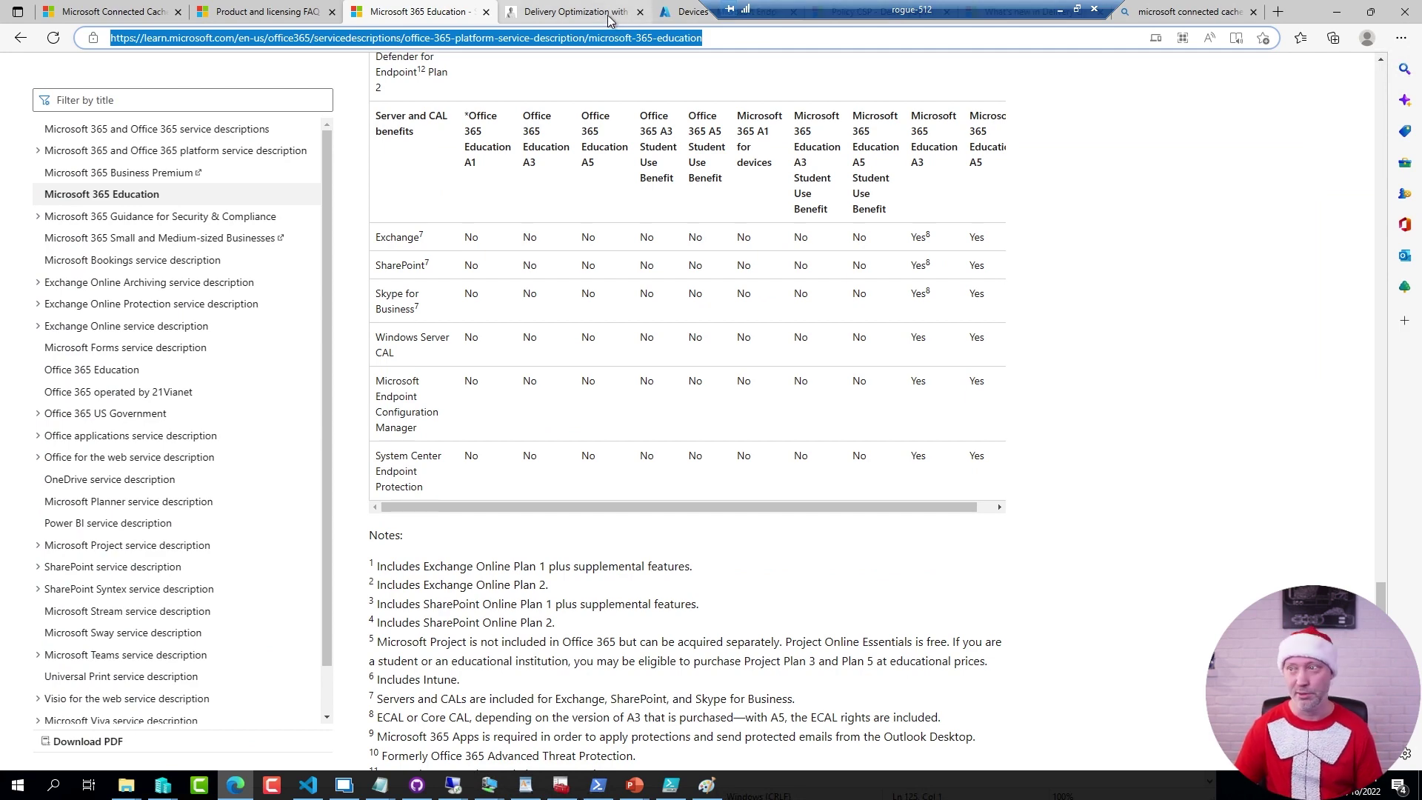
left_click(569, 9)
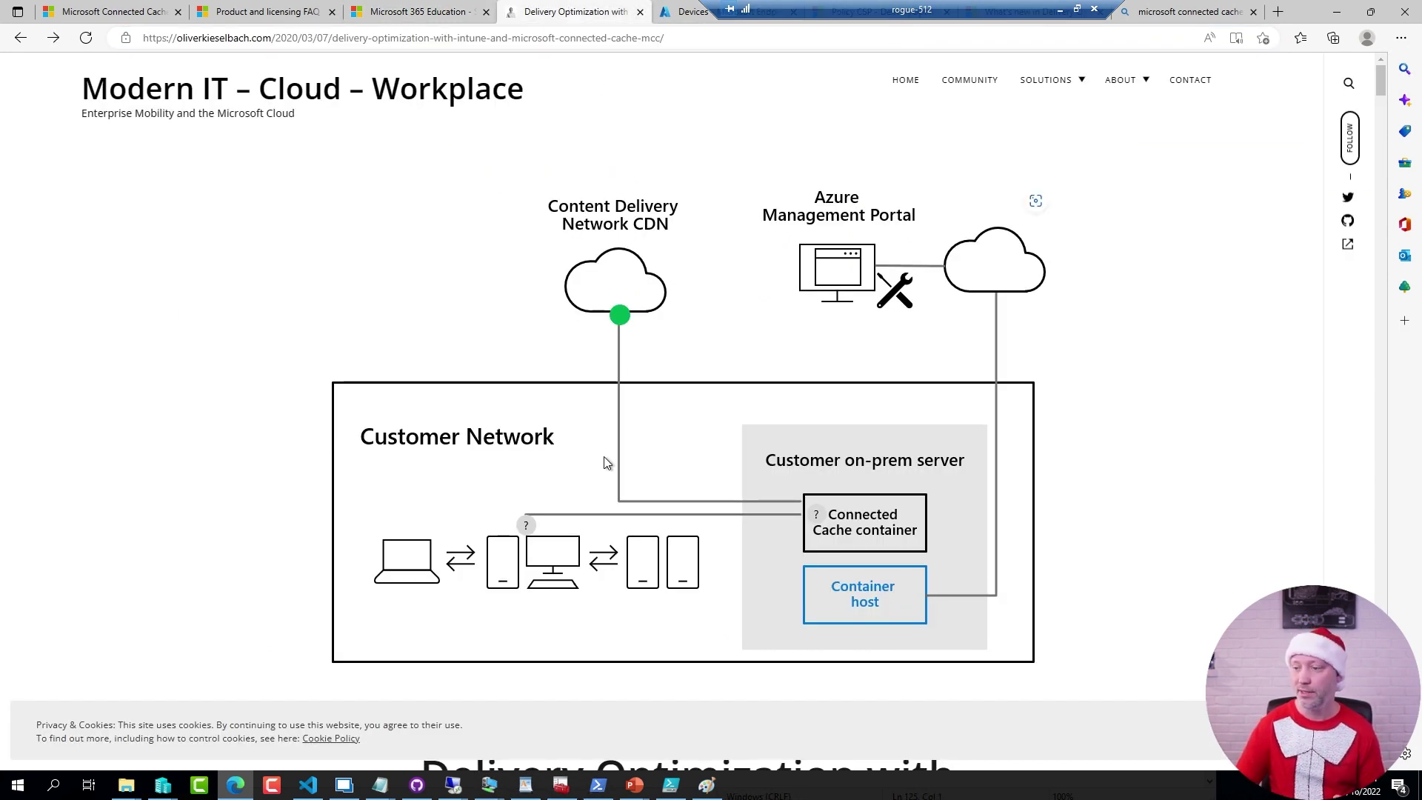
scroll(605, 462, "down", 4)
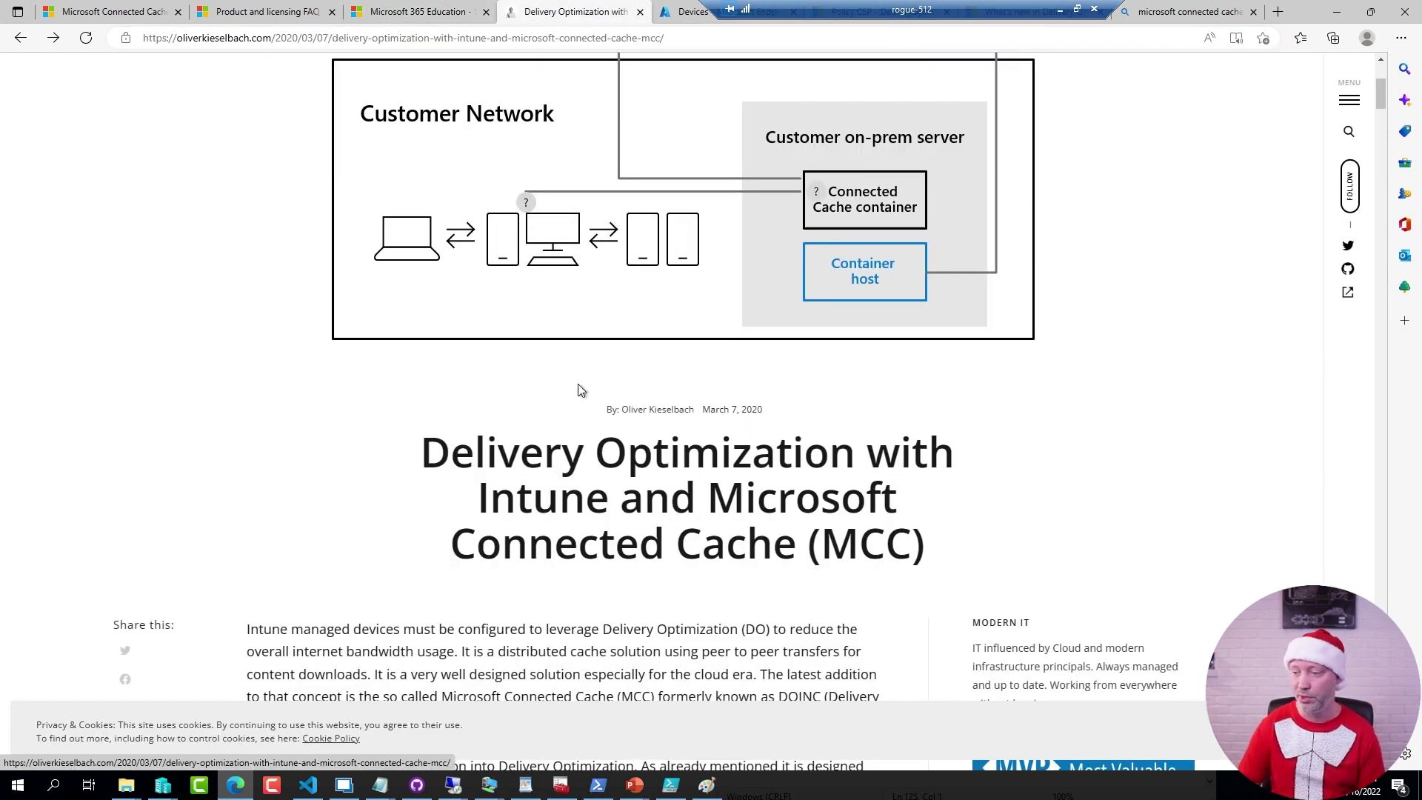
scroll(453, 440, "down", 15)
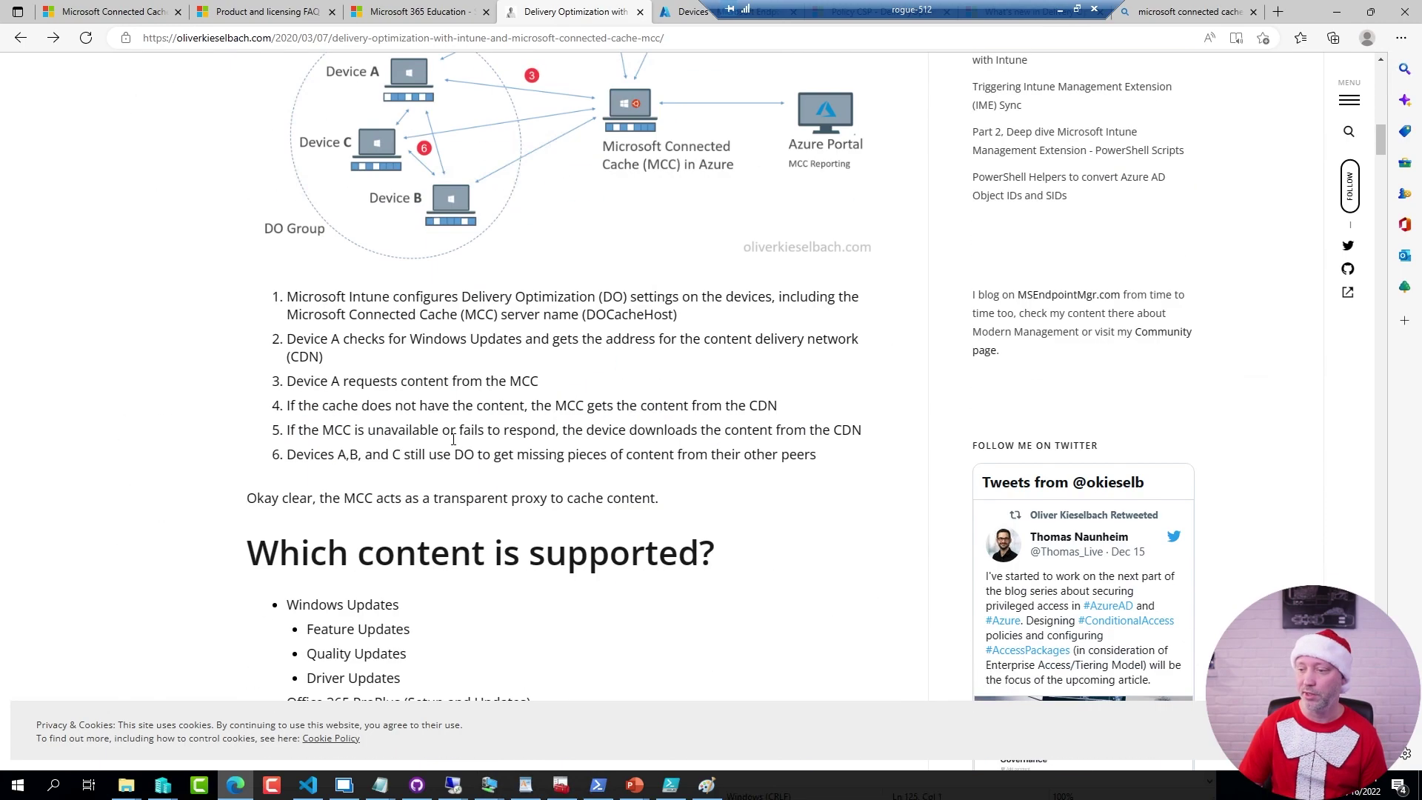
scroll(452, 443, "down", 16)
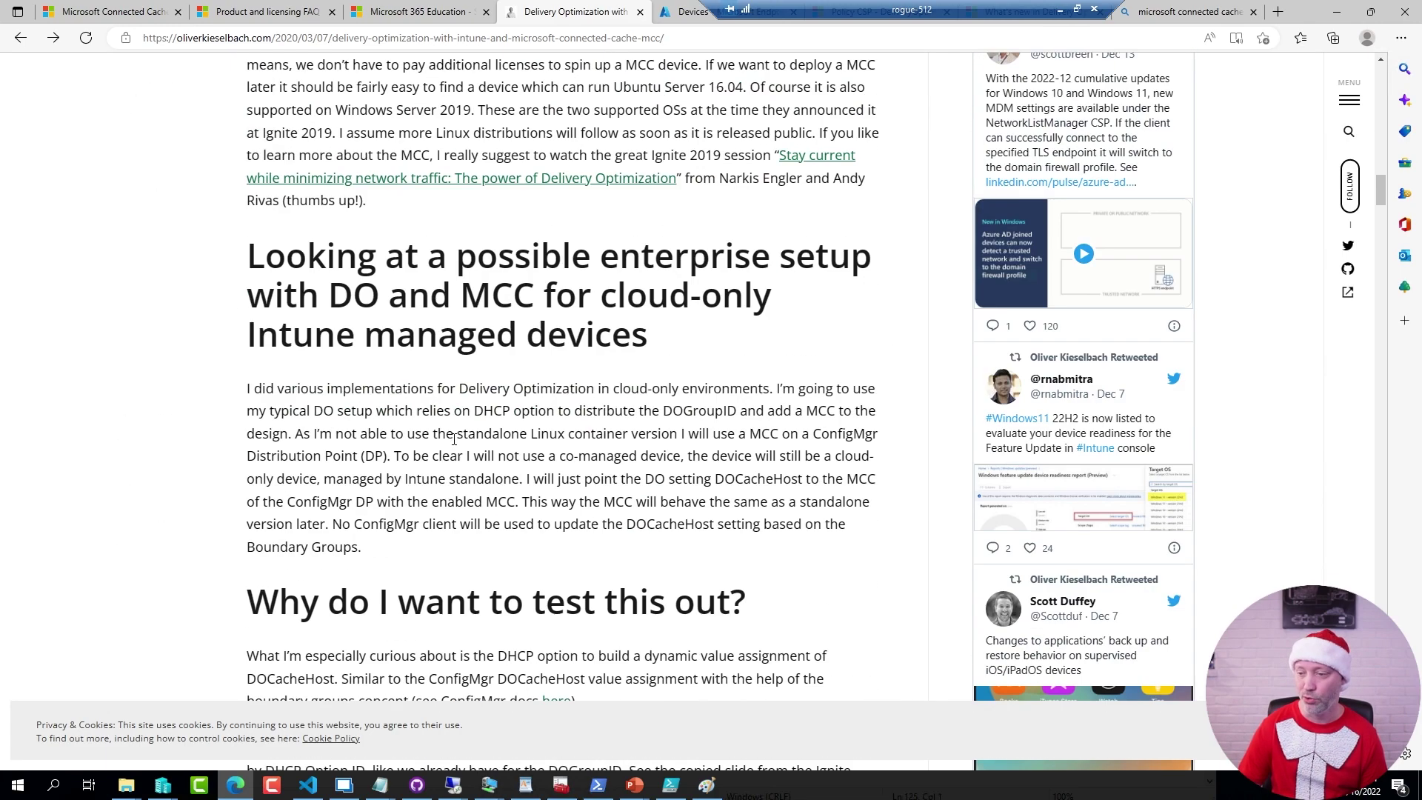
scroll(455, 440, "down", 19)
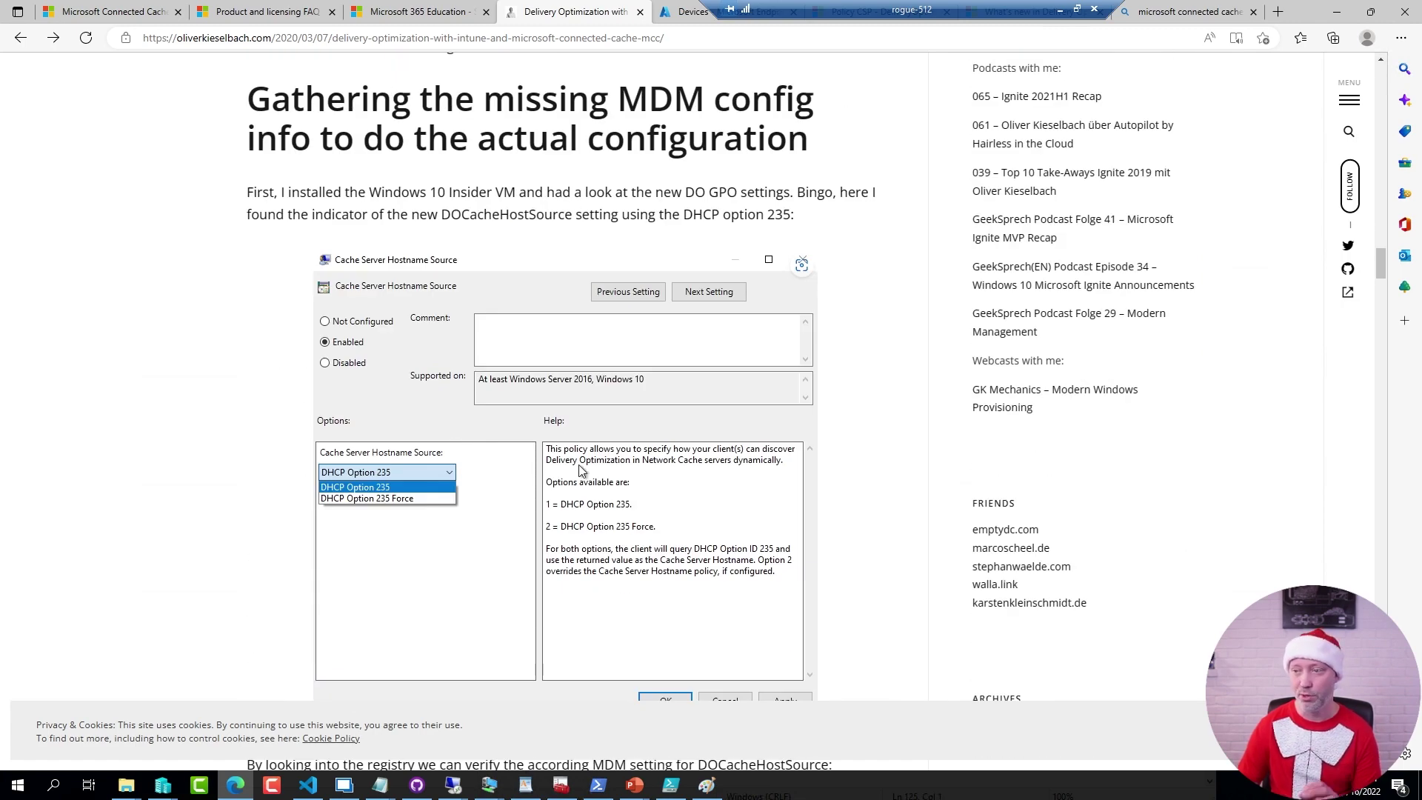
scroll(582, 471, "down", 7)
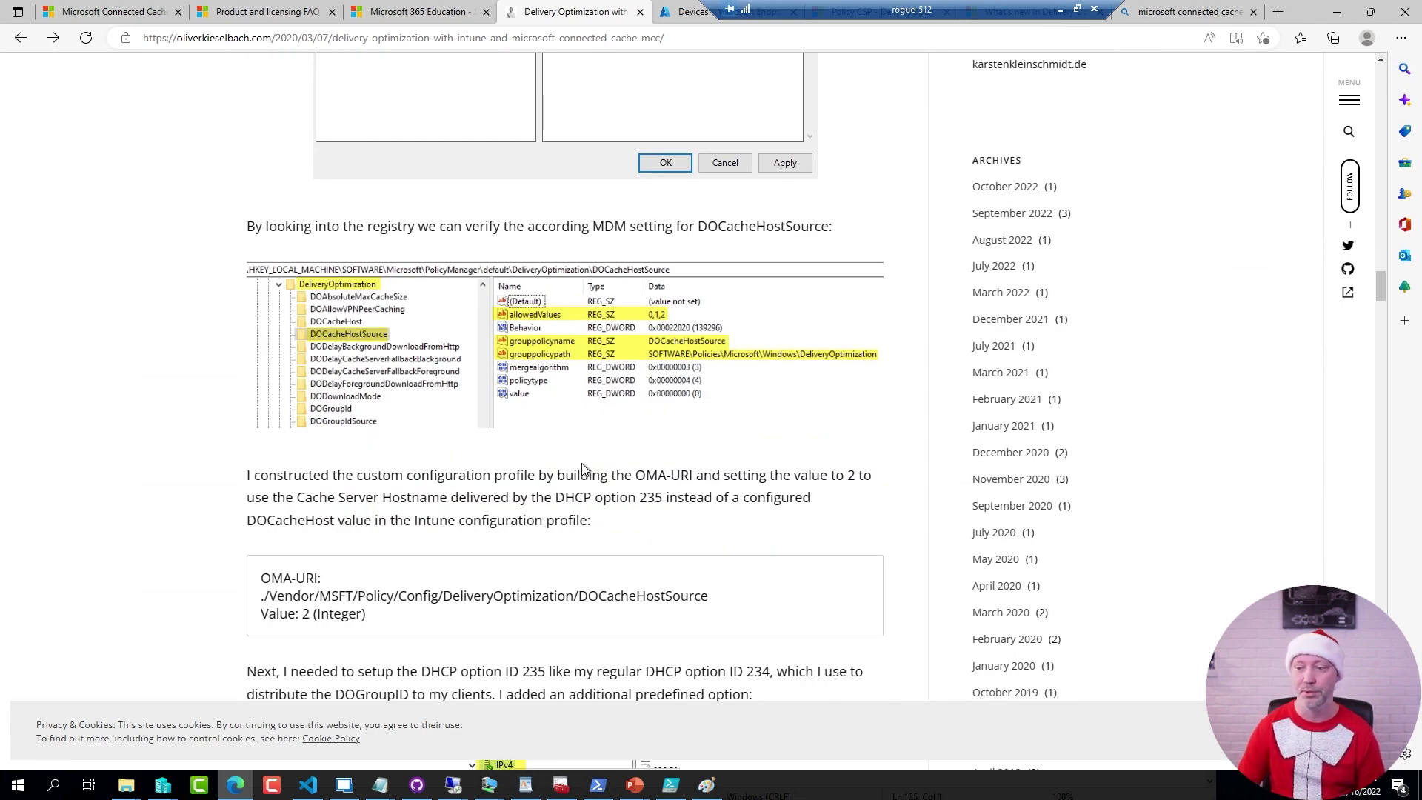
scroll(581, 469, "down", 15)
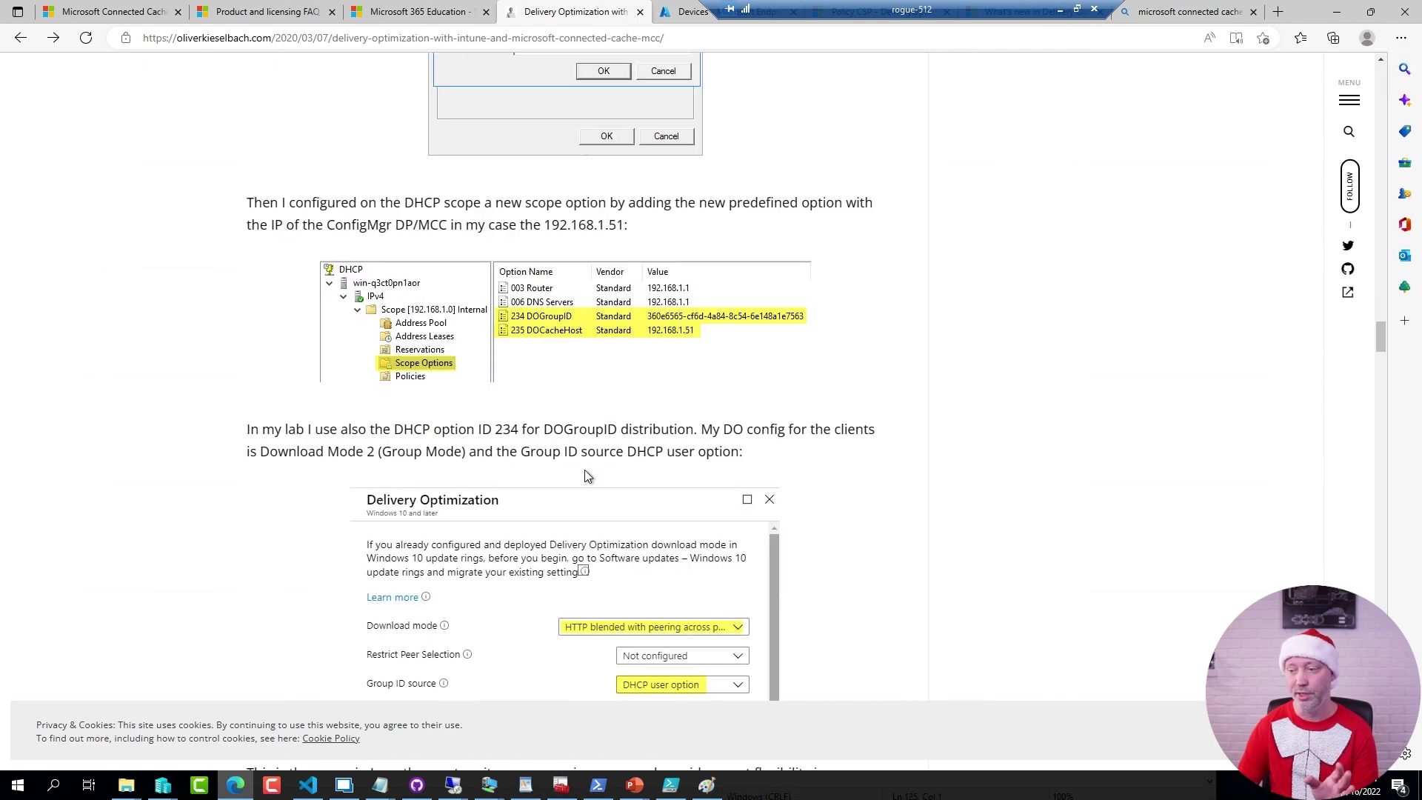
scroll(584, 470, "down", 7)
scroll(584, 470, "down", 14)
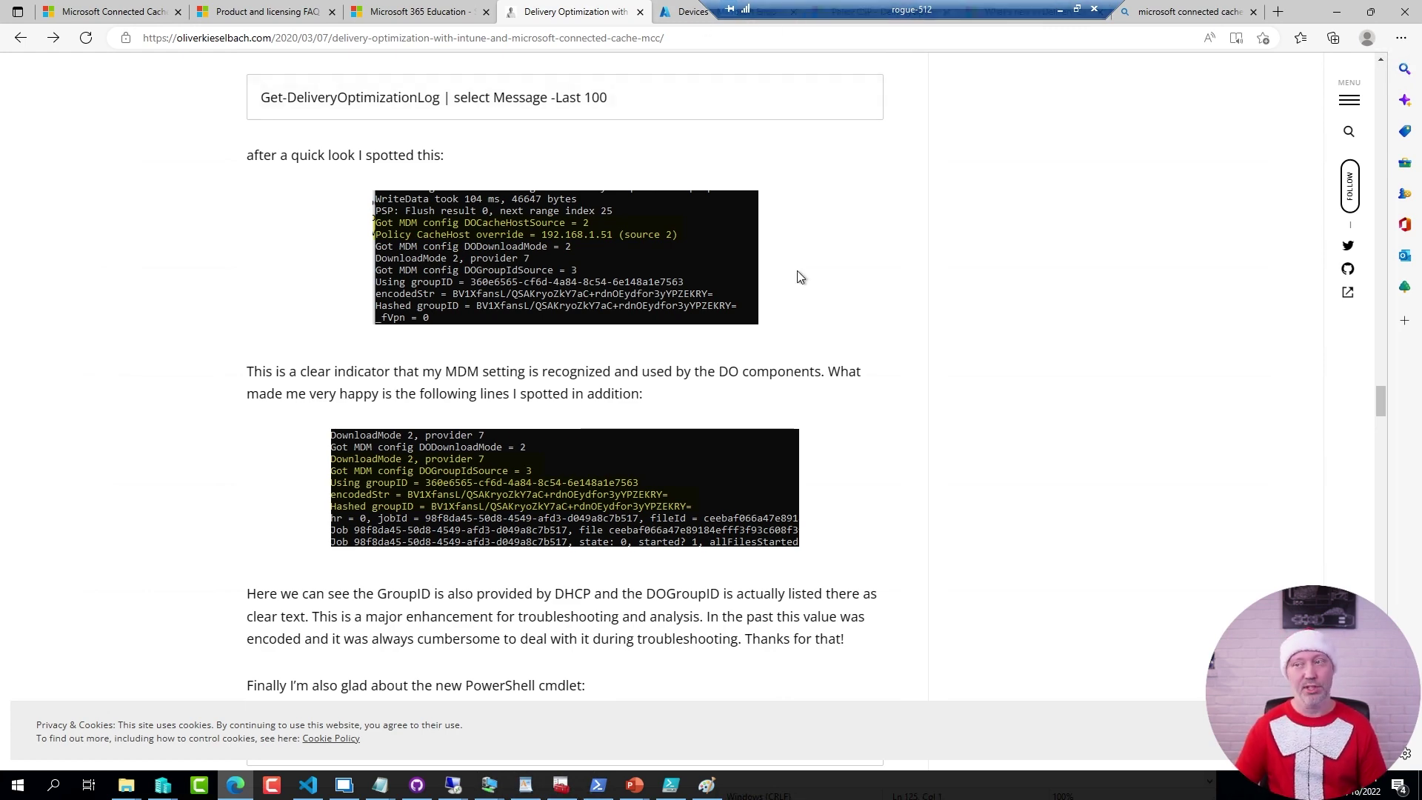
left_click(683, 12)
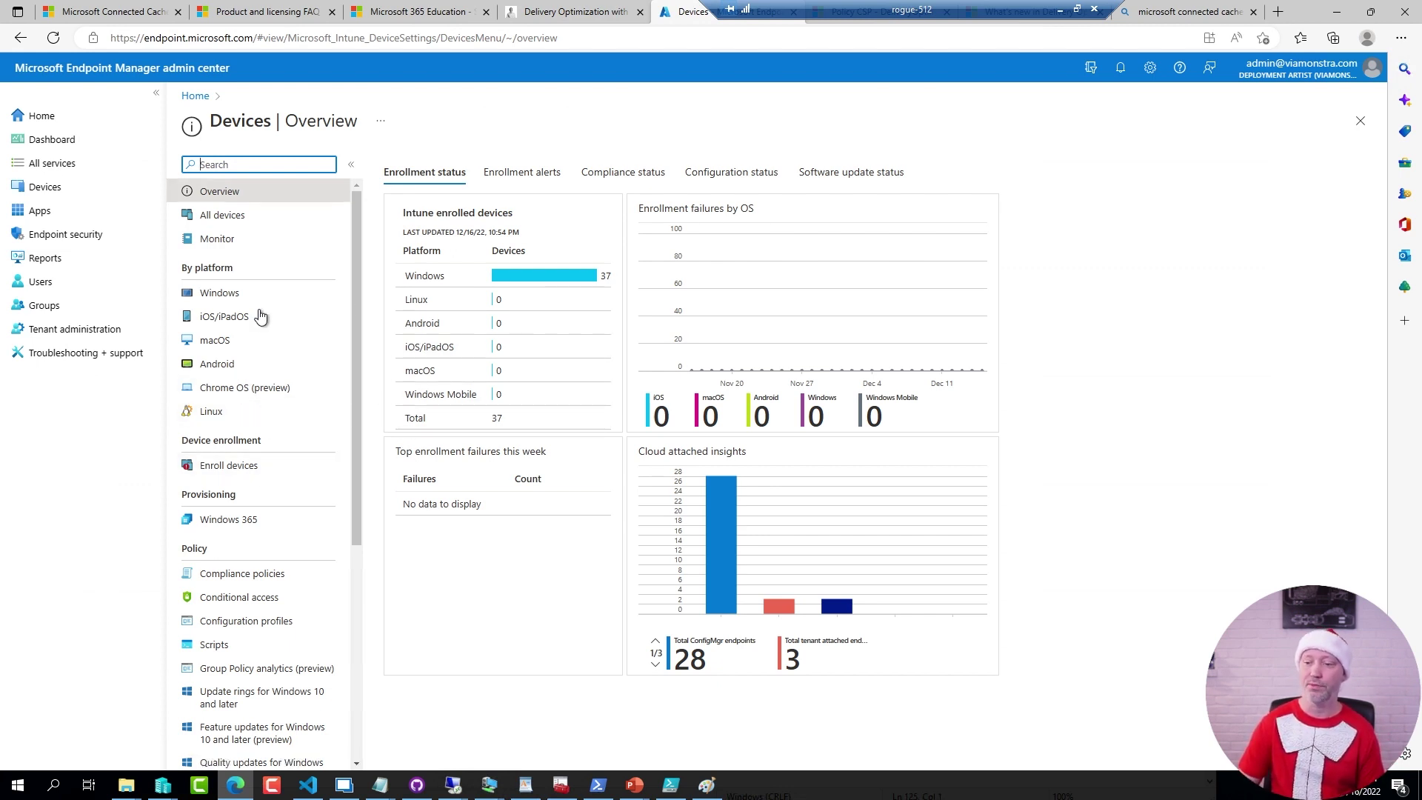
- List the device configuration profiles with the Profile name column widened to fit names
left_click(247, 621)
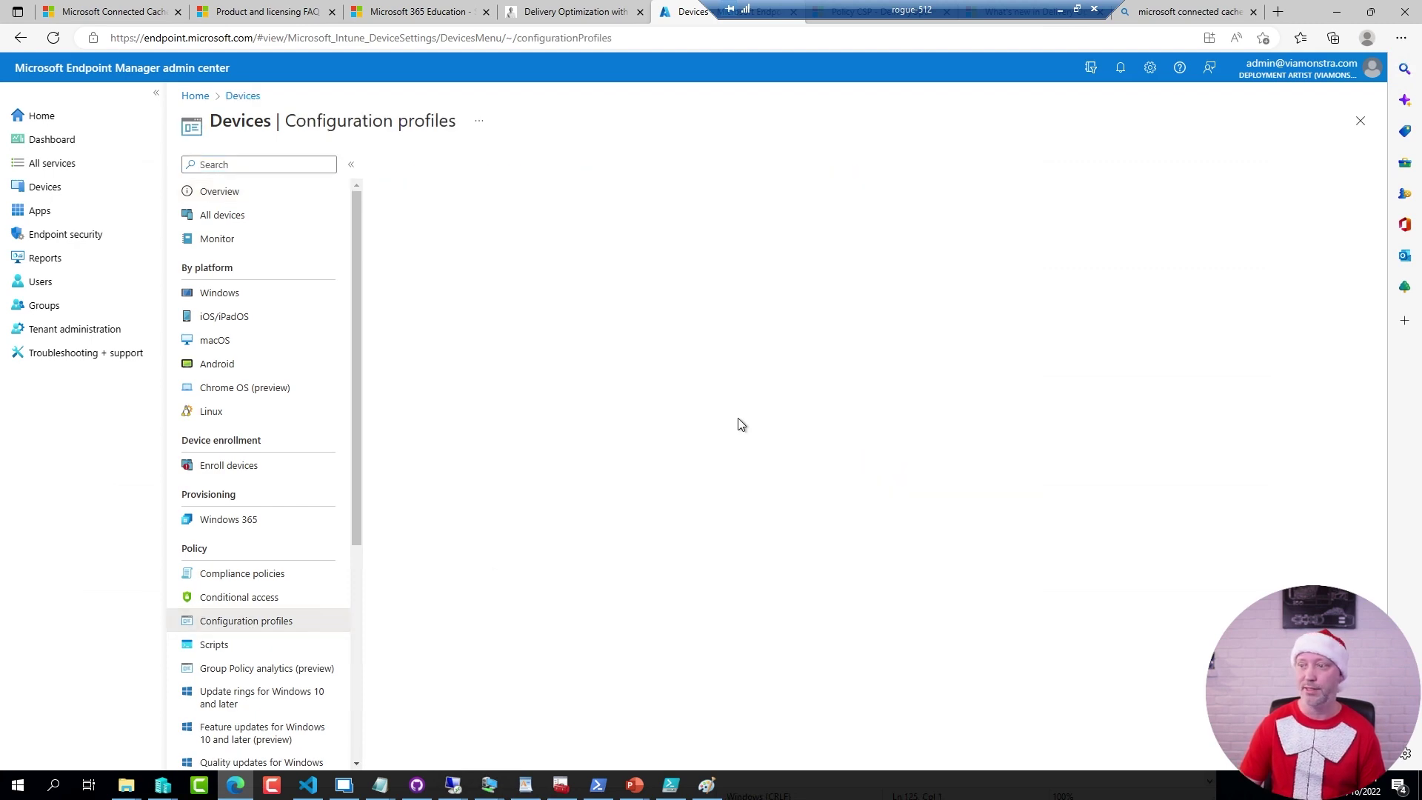
double_click(546, 285)
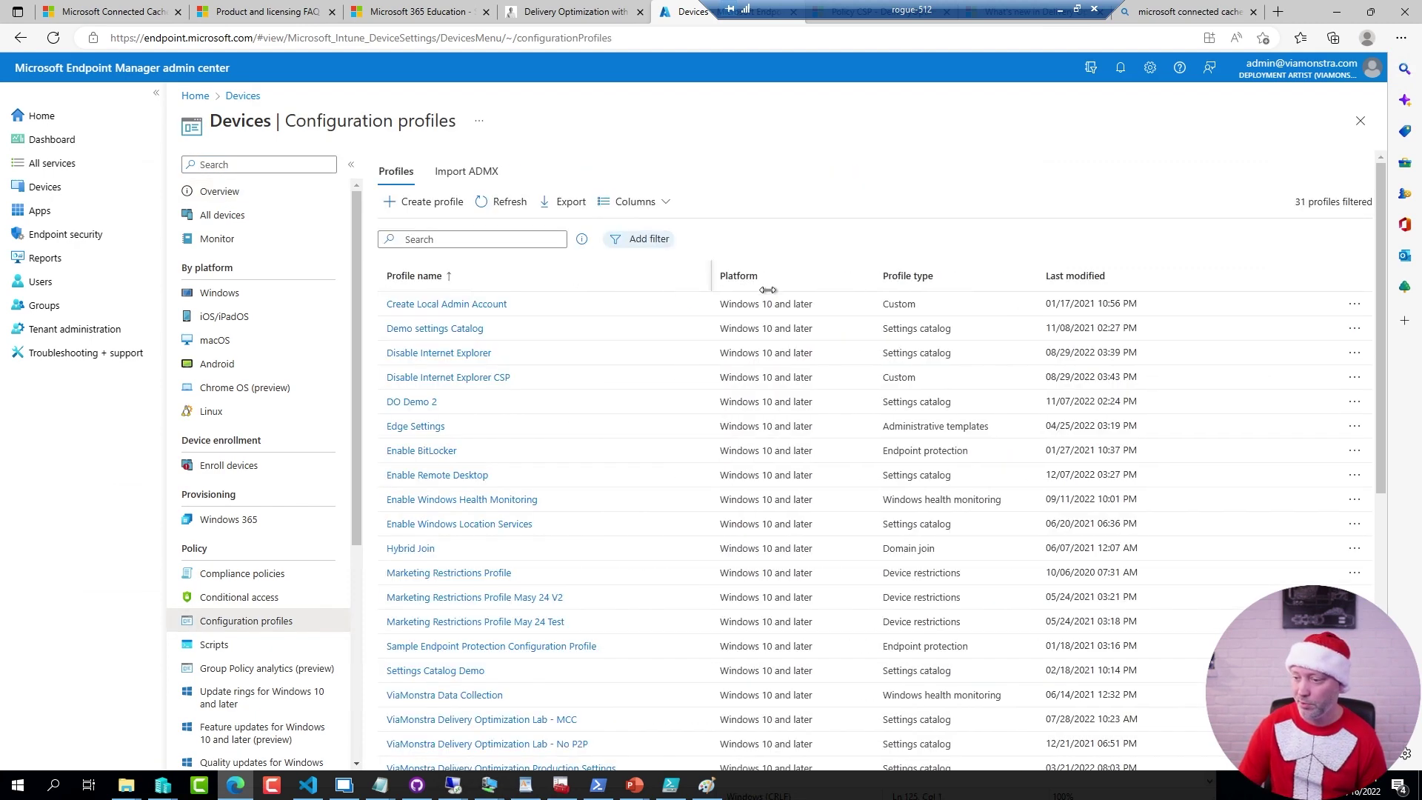
scroll(531, 617, "down", 4)
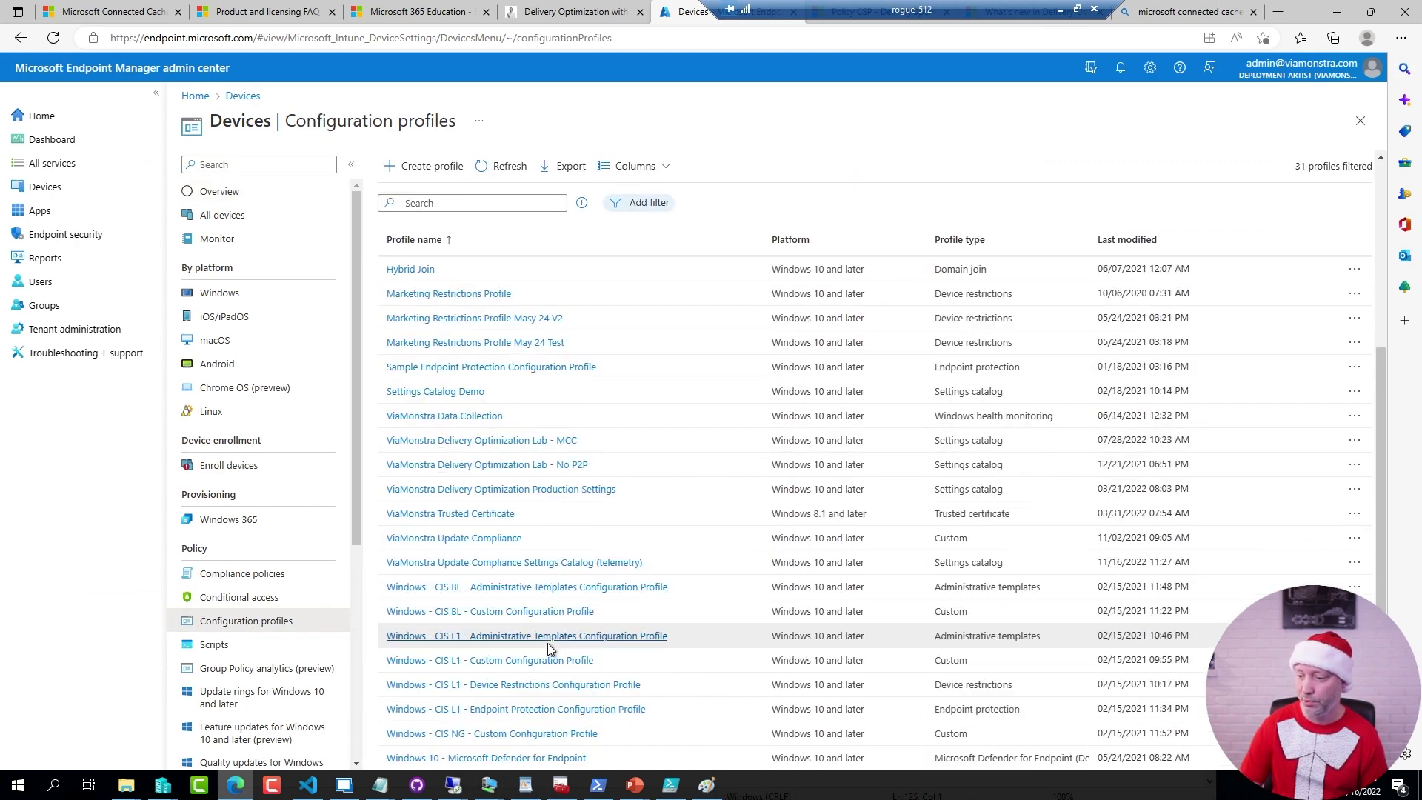
- Show the ViaMonstra Delivery Optimization Lab - MCC profile's Delivery Optimization settings, with DO Cache Host 192.168.2.245
left_click(485, 441)
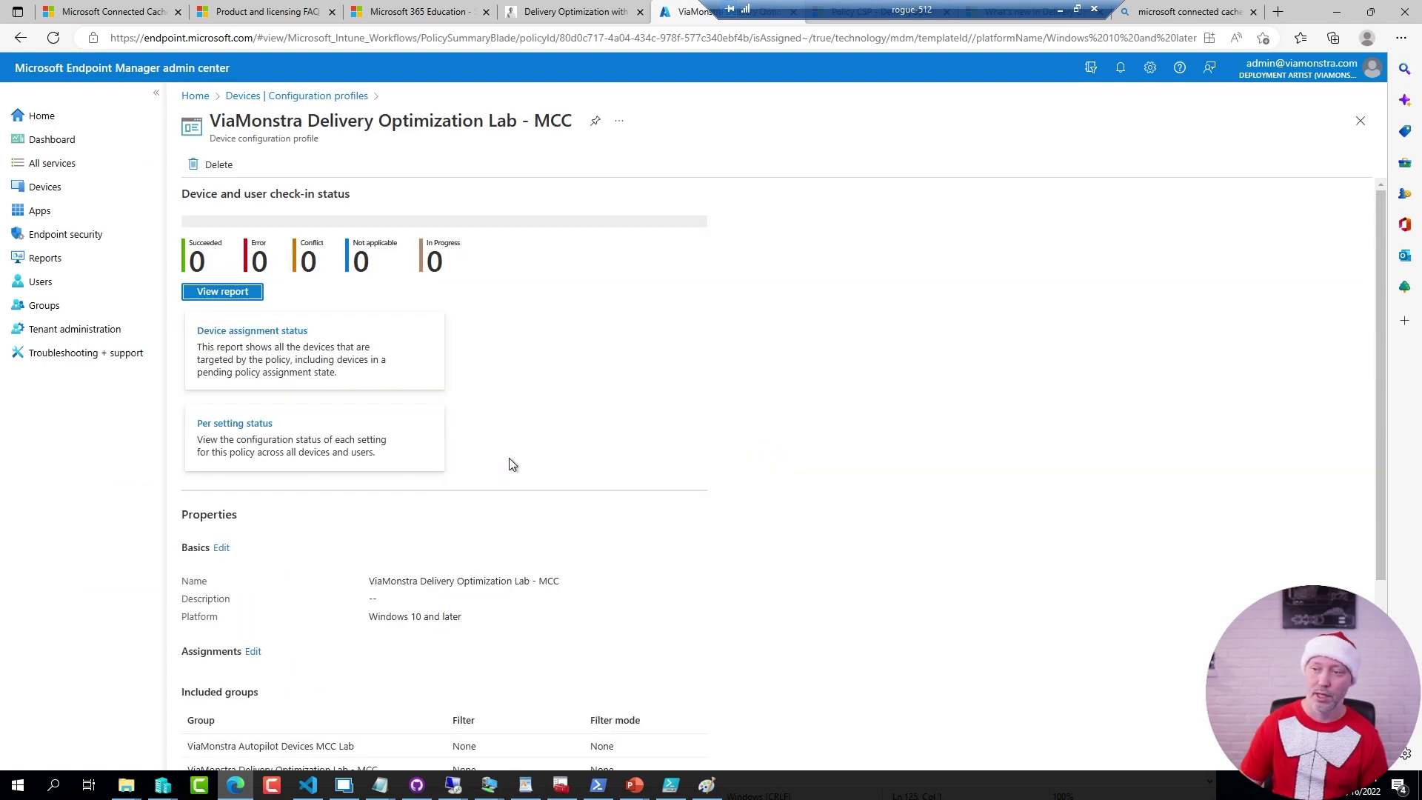
scroll(509, 464, "down", 4)
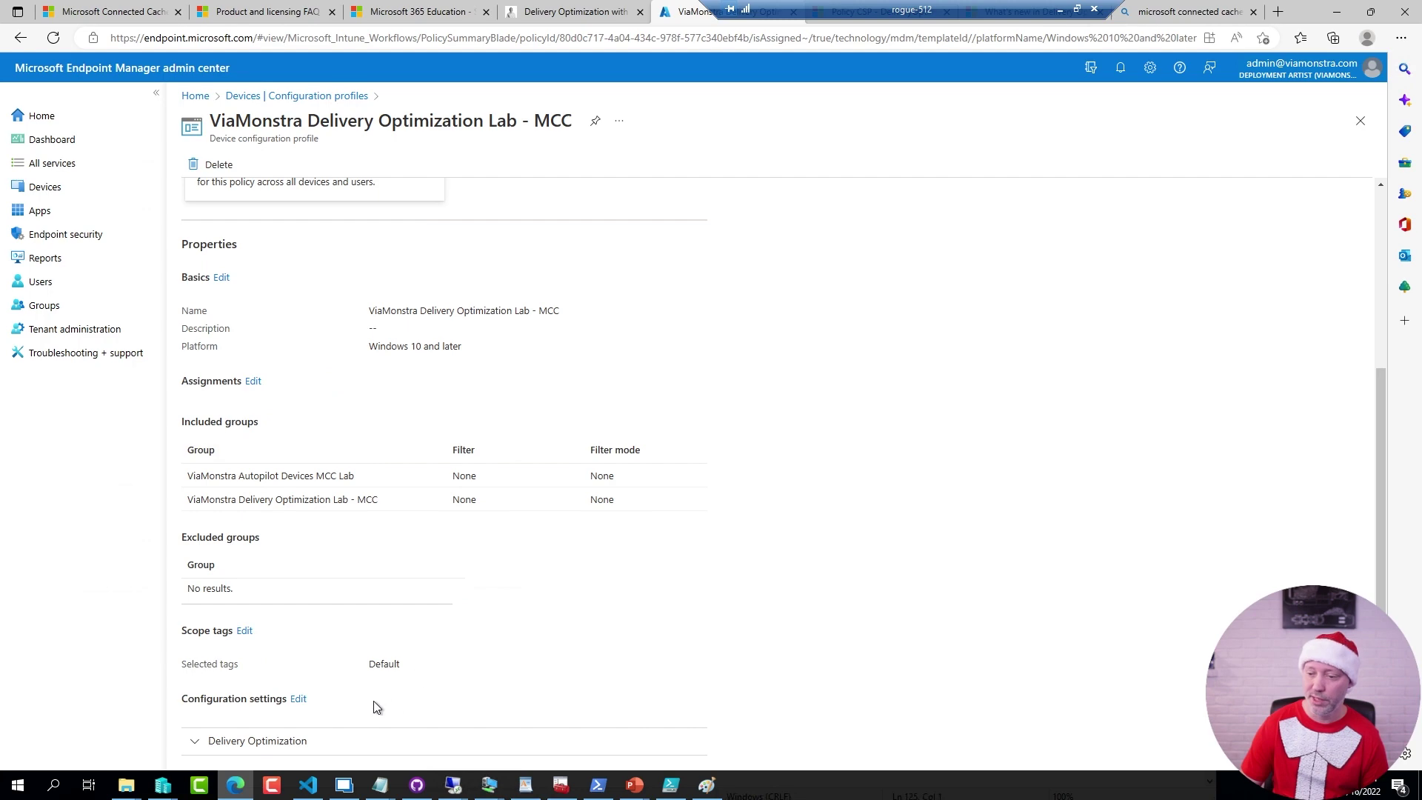
left_click(302, 743)
scroll(448, 657, "down", 8)
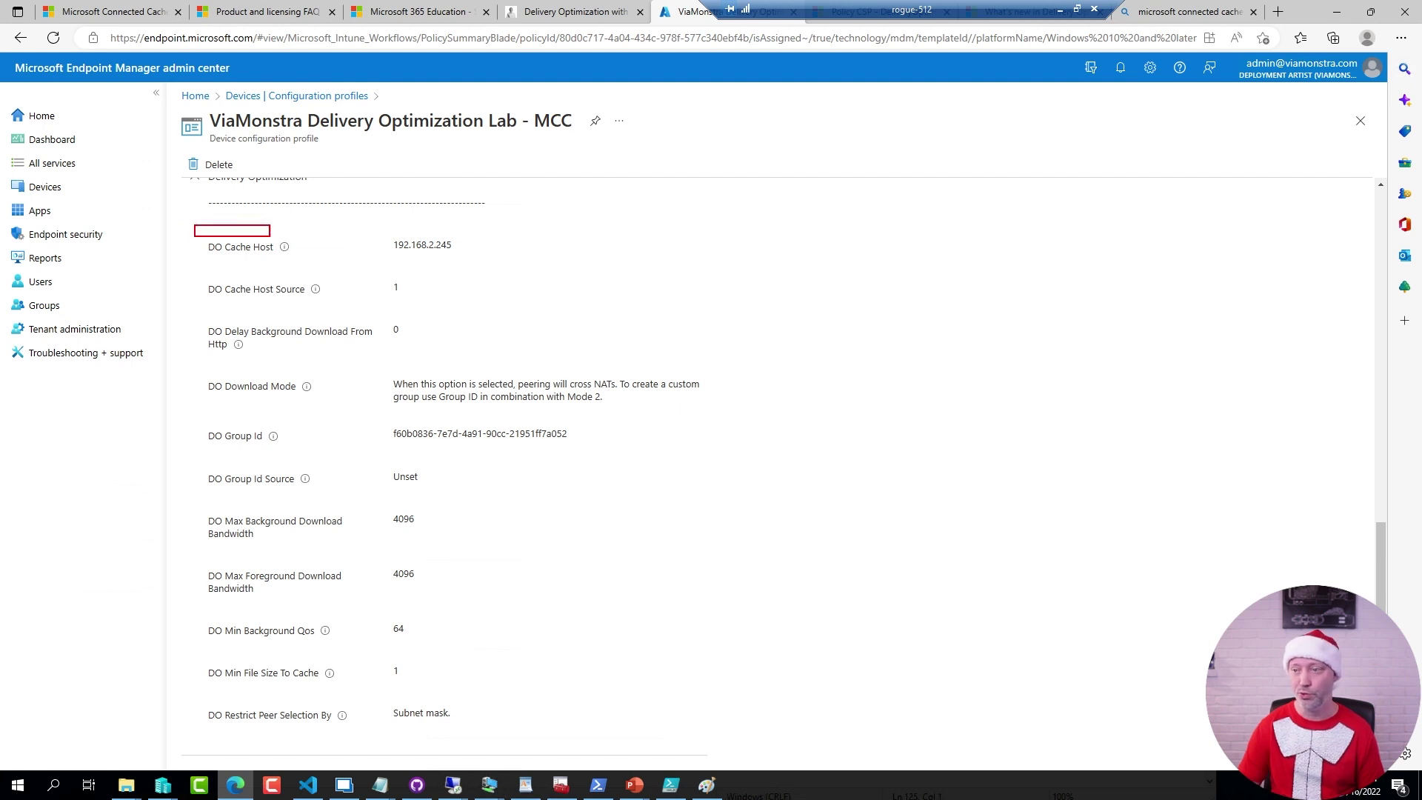
left_click_drag(496, 273, 499, 274)
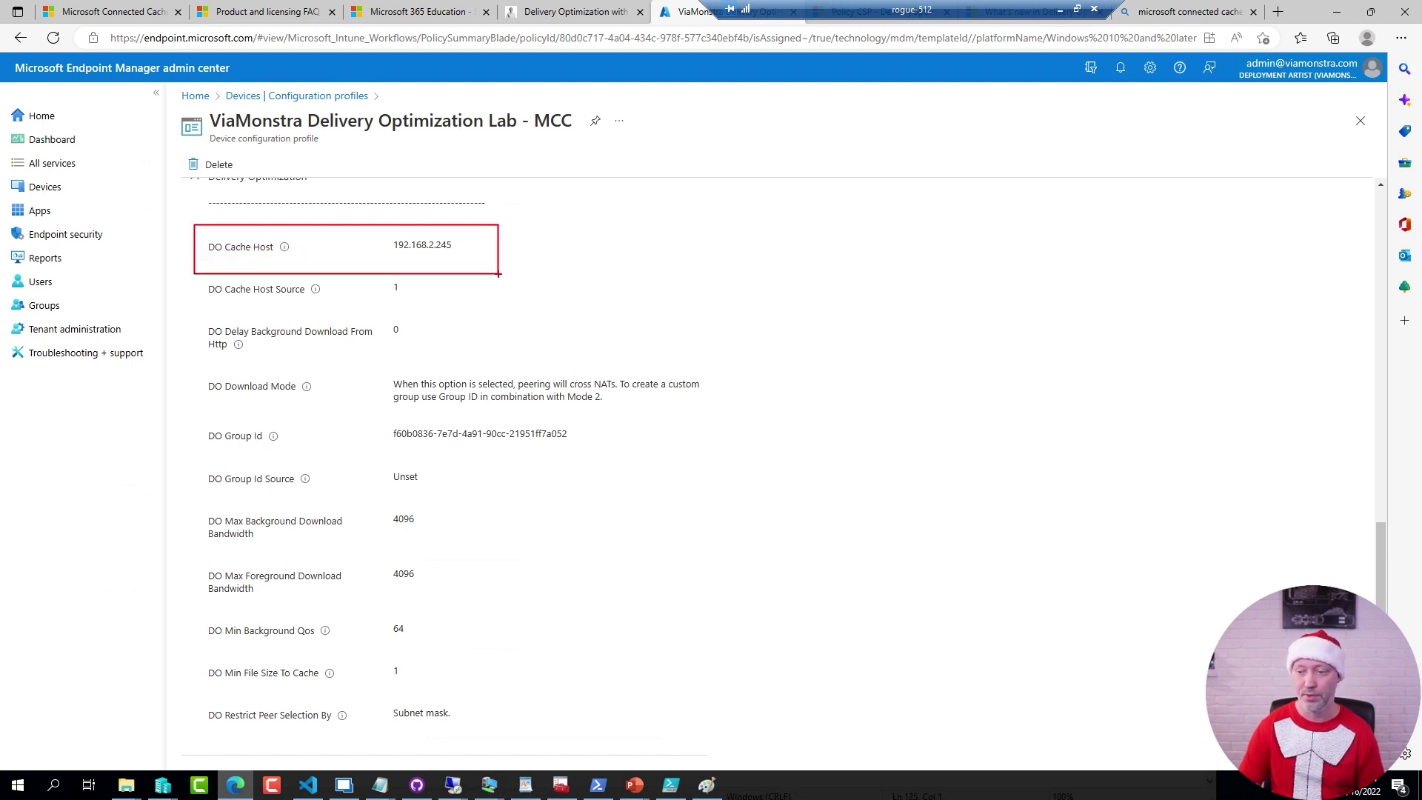
key("Escape")
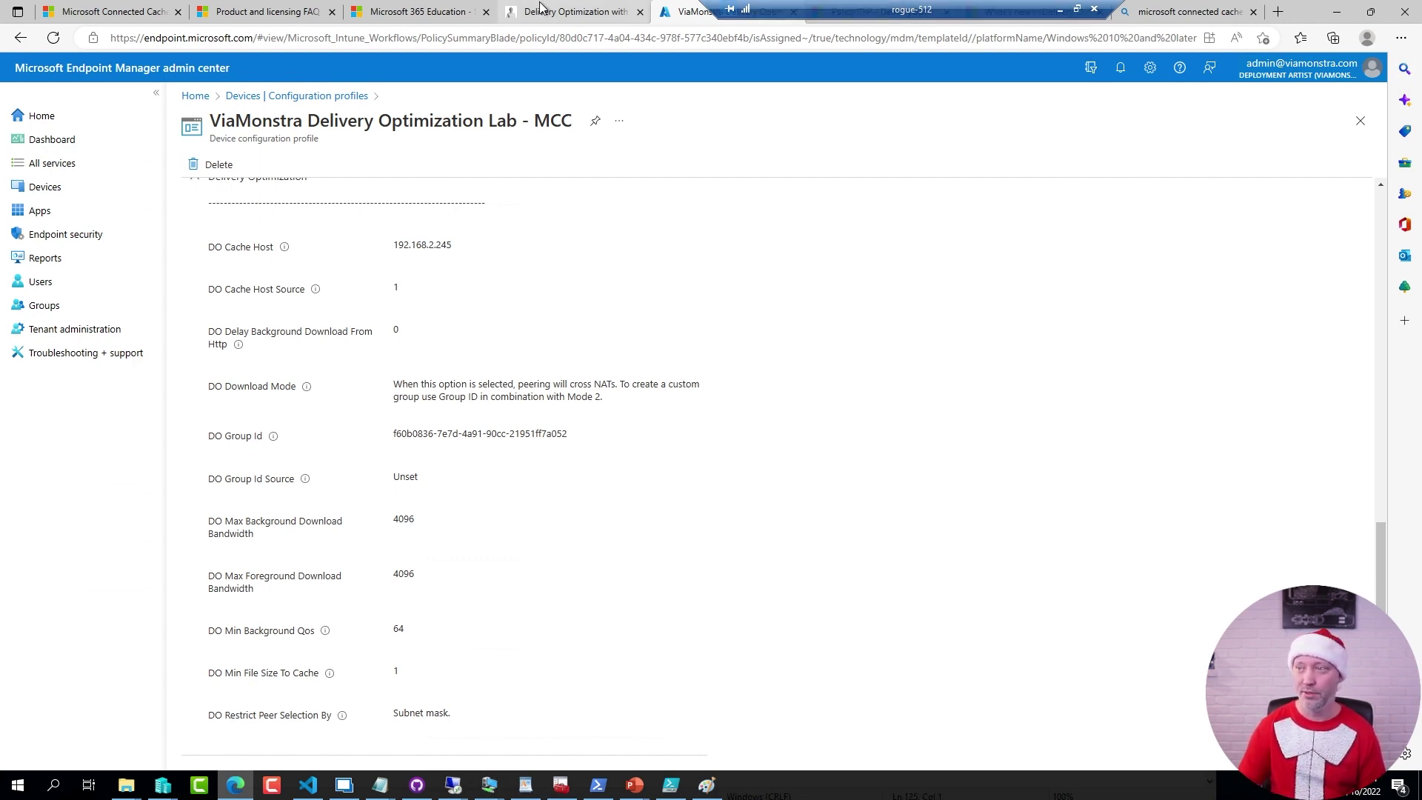
- Load deploymentresearch.com in the Microsoft 365 Education tab
left_click(437, 13)
left_click(412, 41)
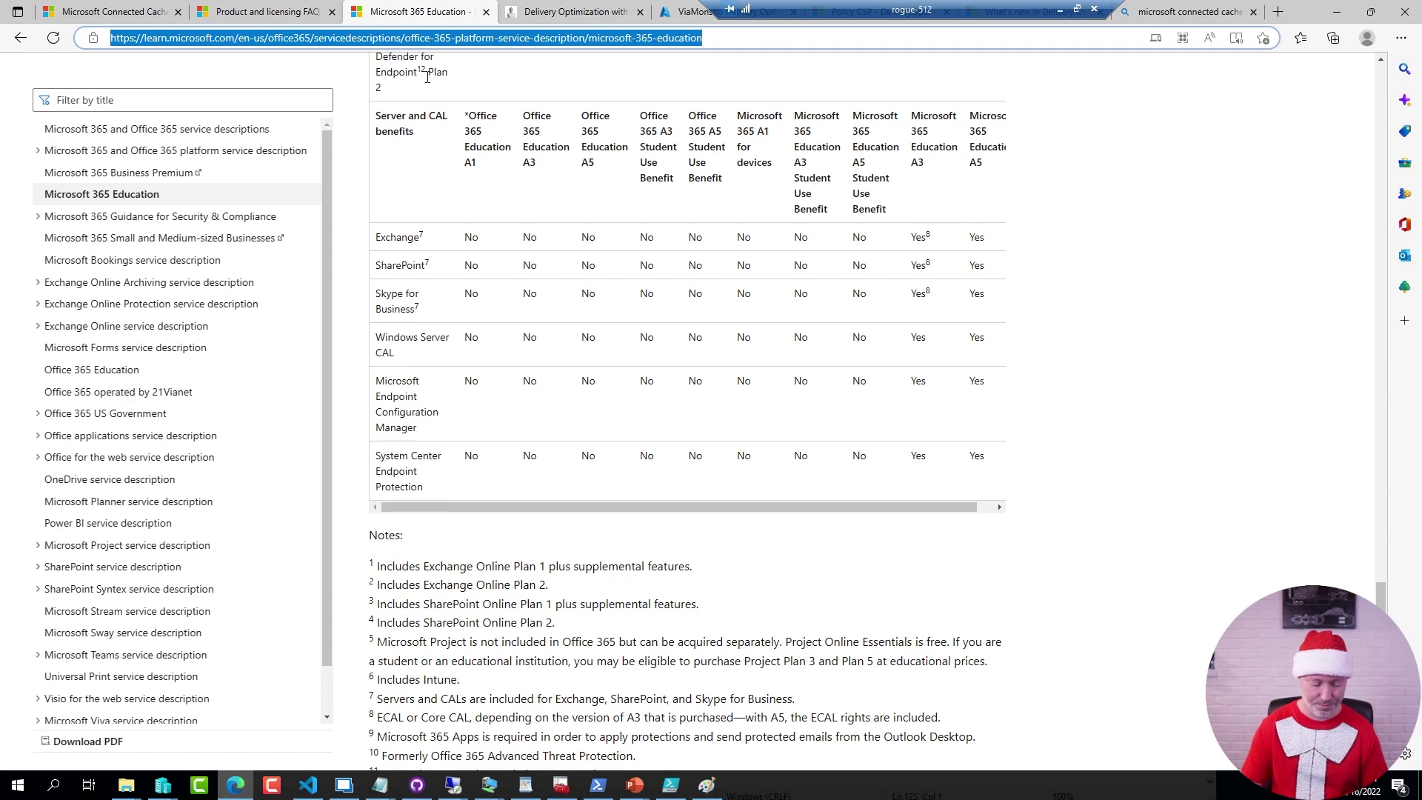
type("deploymentresearch.com")
key("Return")
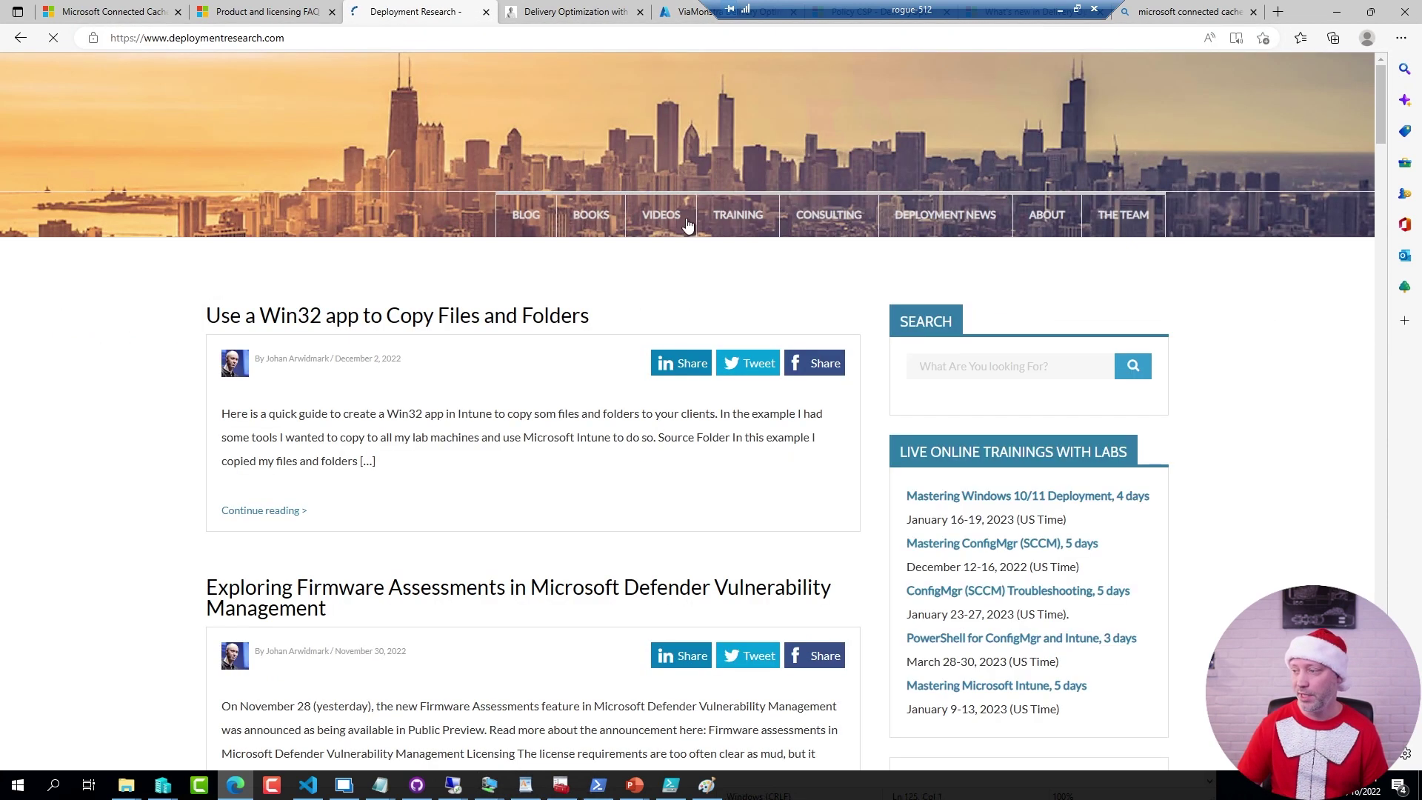
- Search the site for mcc to find the Microsoft Connected Cache for Windows Autopilot article
left_click(972, 365)
type("mcc")
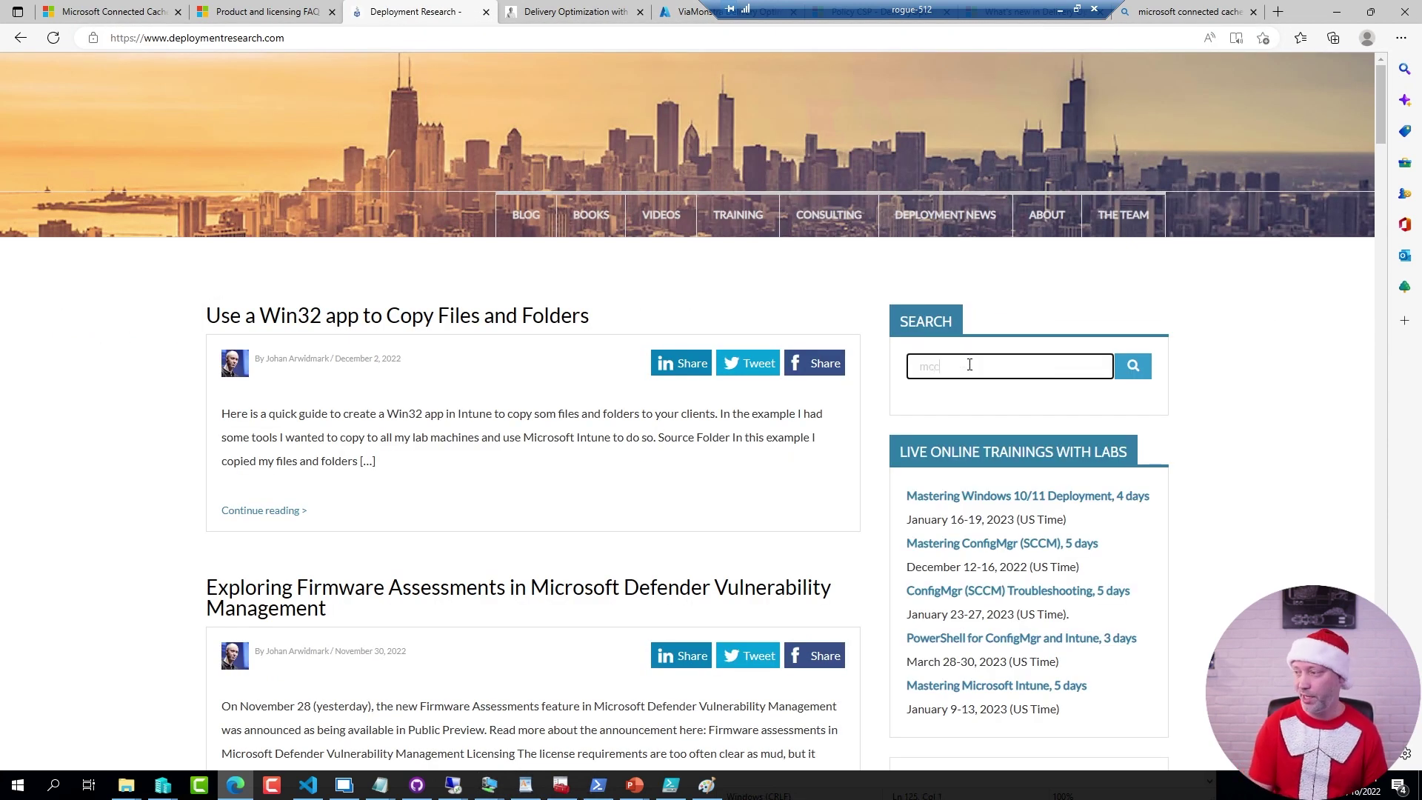
key("Return")
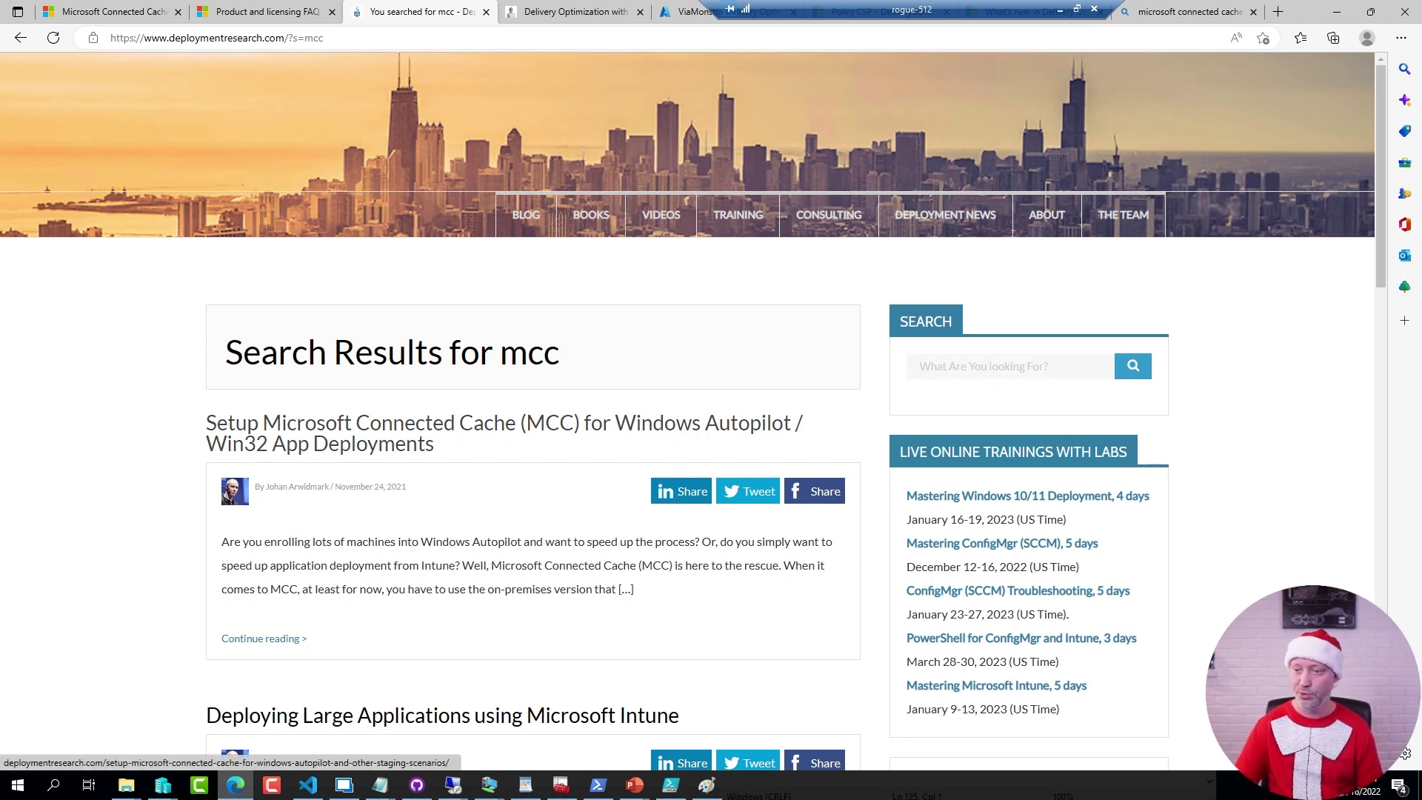
mouse_move(171, 386)
left_mouse_down()
mouse_move(401, 440)
mouse_move(832, 475)
left_mouse_up()
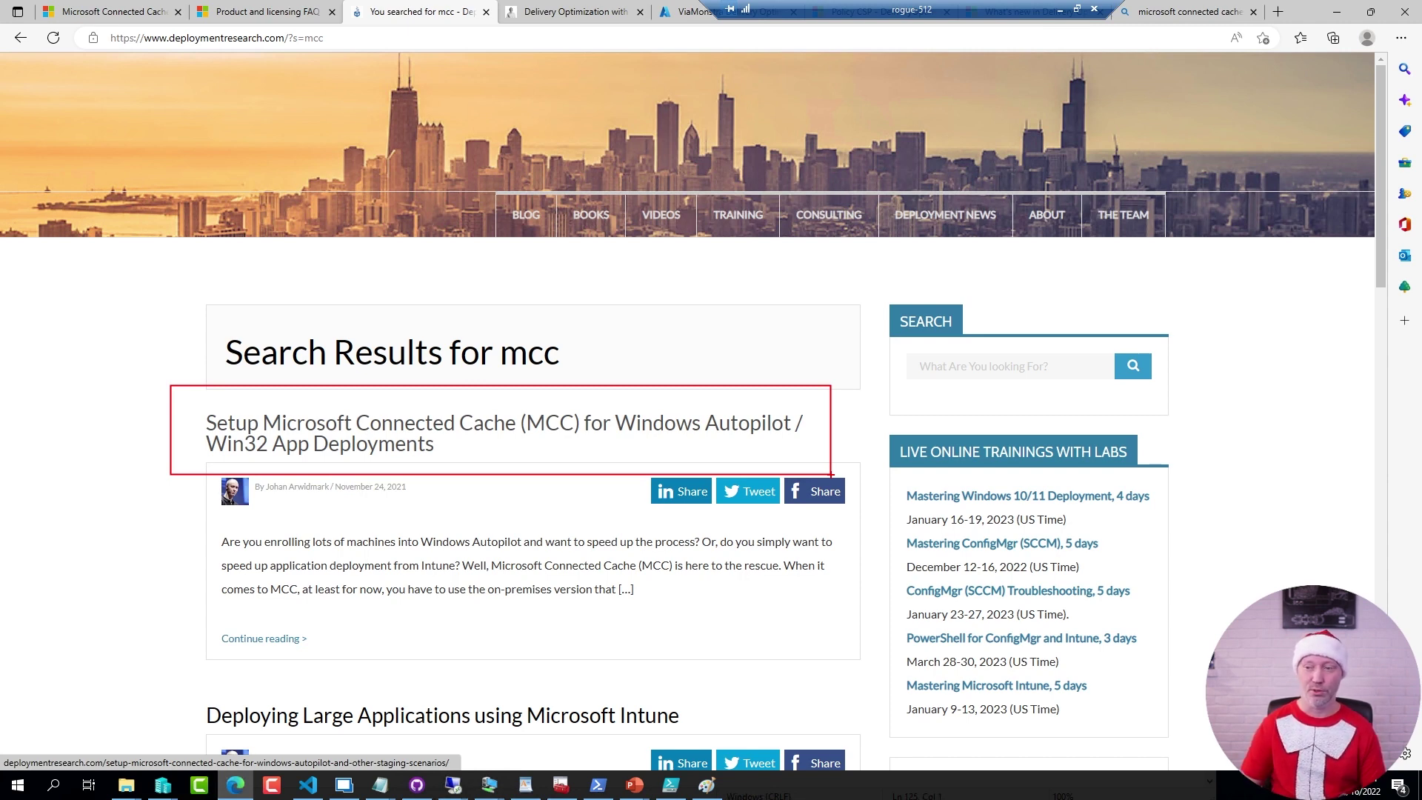
key("Escape")
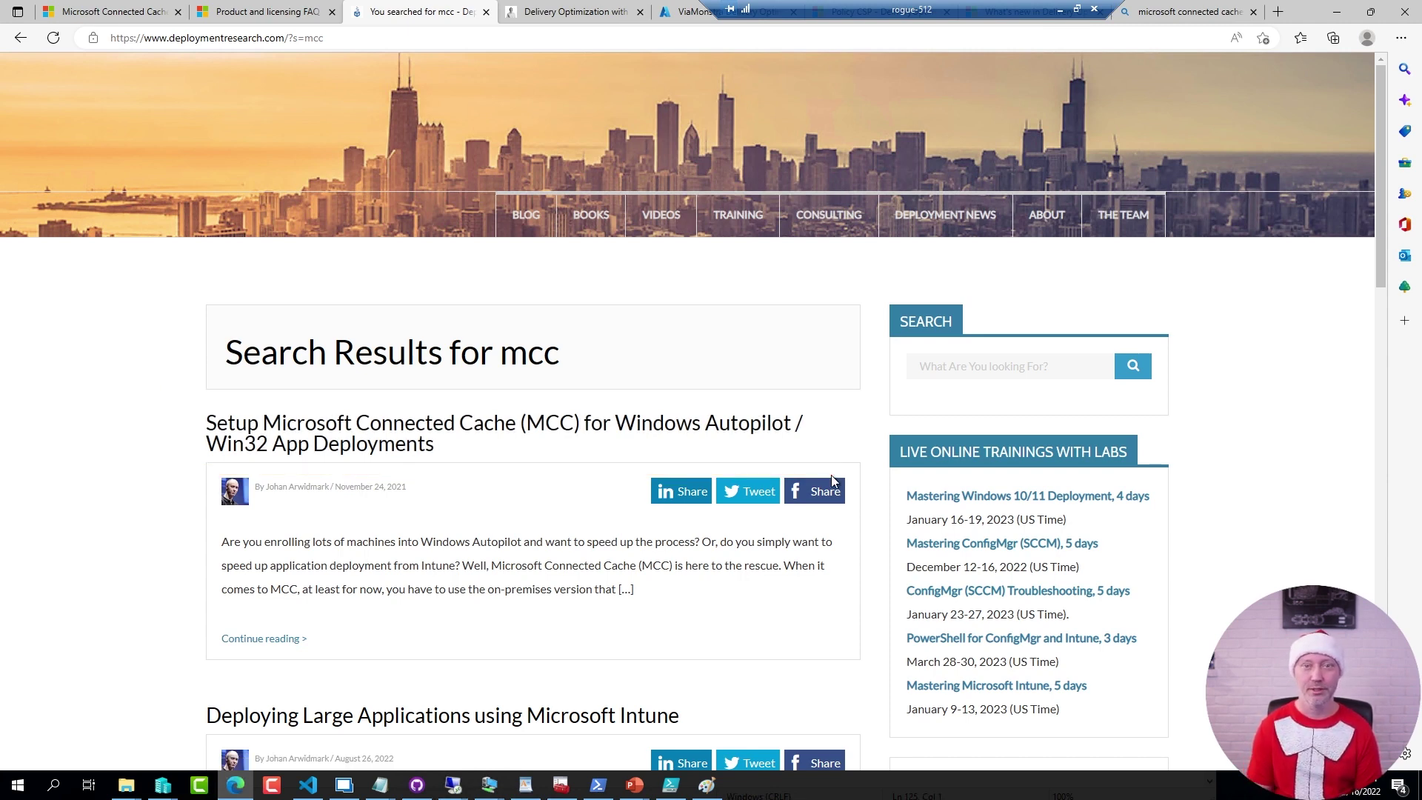